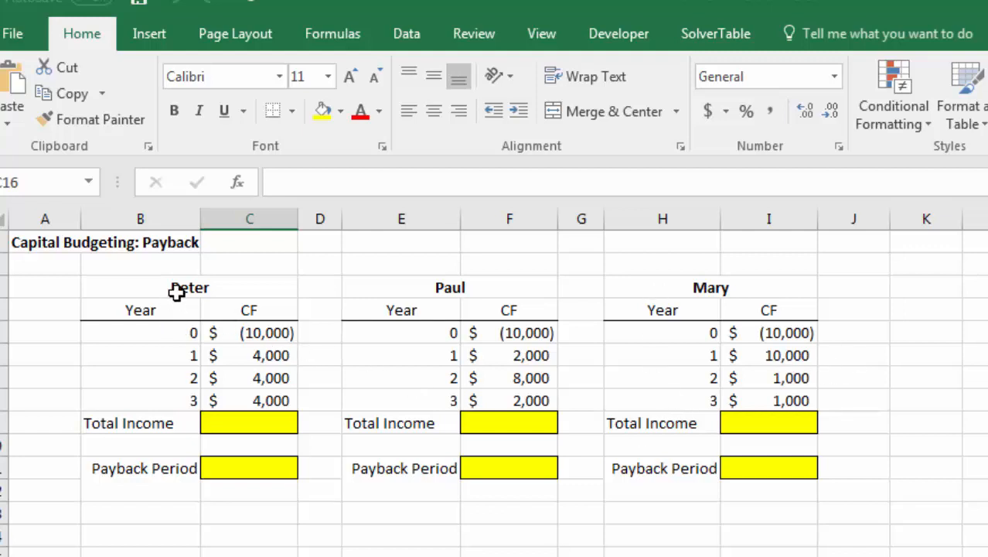
pyautogui.moveTo(176, 289); pyautogui.dragTo(773, 392)
pyautogui.moveTo(249, 332); pyautogui.dragTo(235, 397)
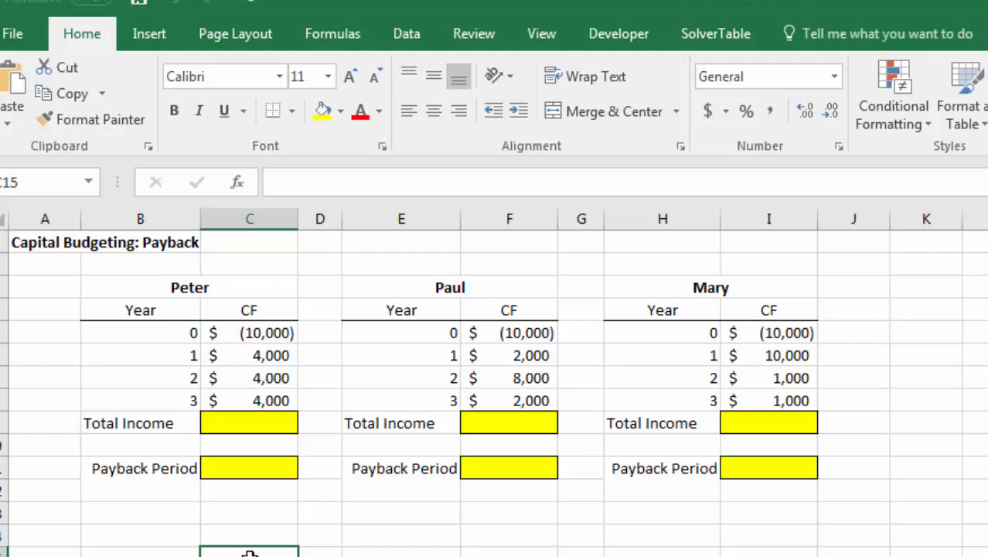
# Enter the question label "a." in A11, beside the first table's Payback Period label
pyautogui.click(48, 473)
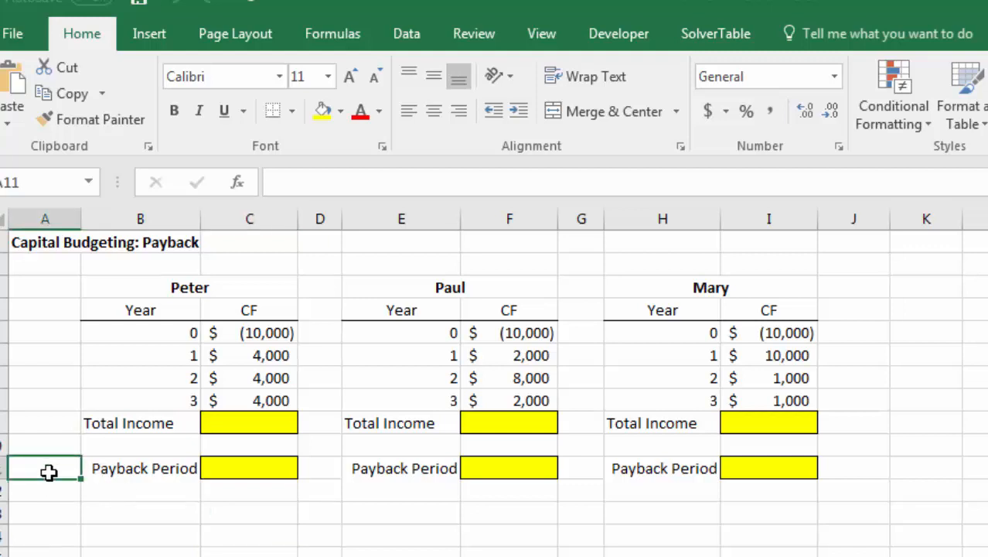
pyautogui.write('a.')
pyautogui.press('Return')
# Enter =SUM(C6:C8) in C9 to total the first table's cash flows for years 1 to 3
pyautogui.click(284, 427)
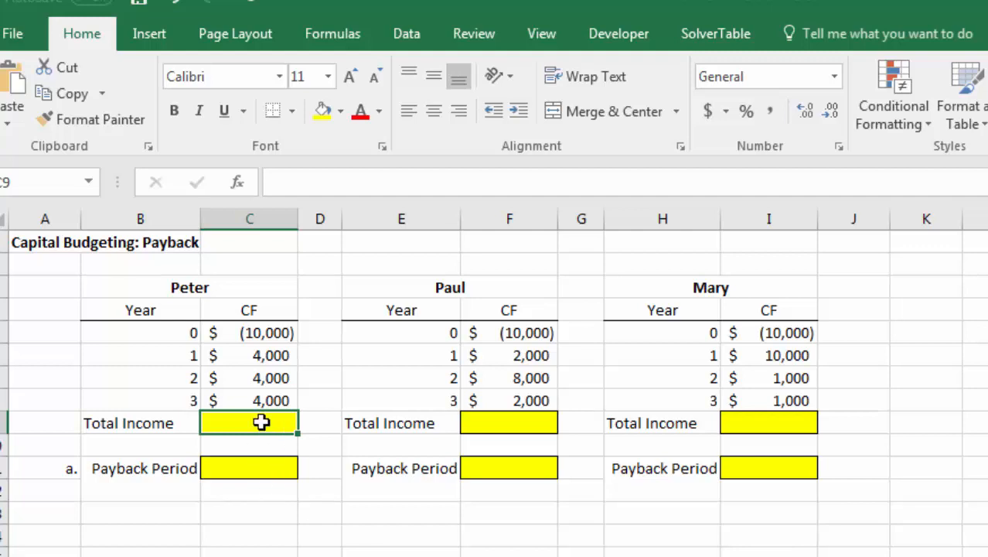
pyautogui.write('=sum(')
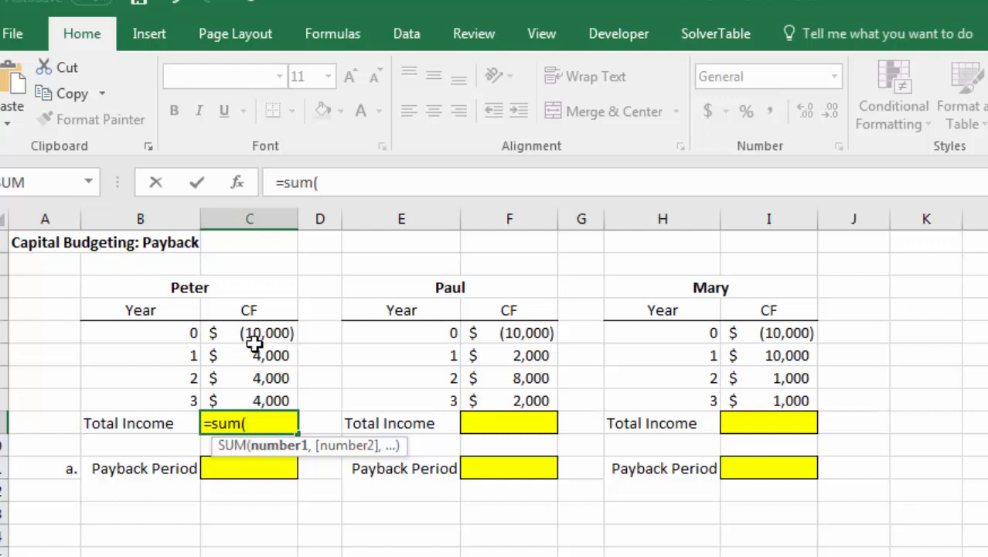
pyautogui.moveTo(243, 357); pyautogui.dragTo(239, 398)
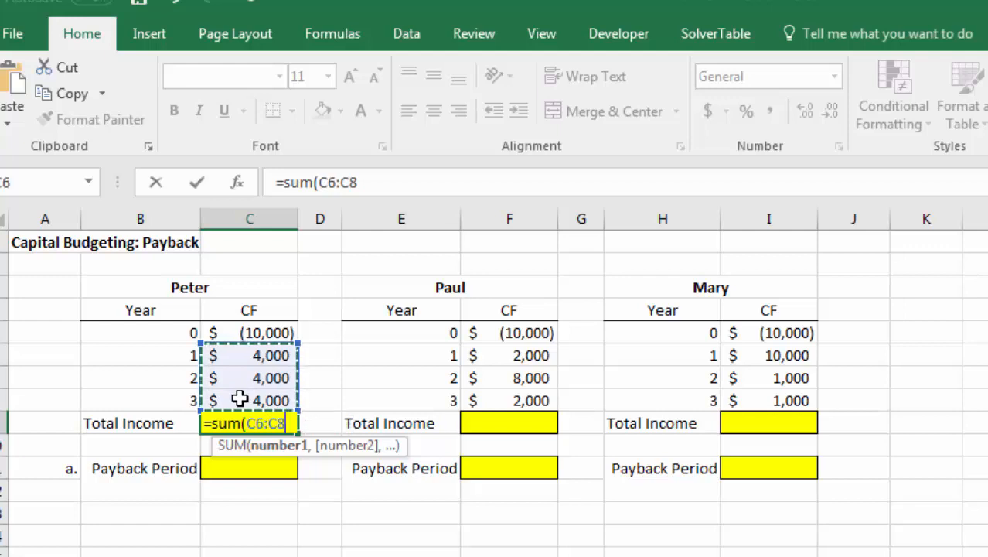
pyautogui.press('Return')
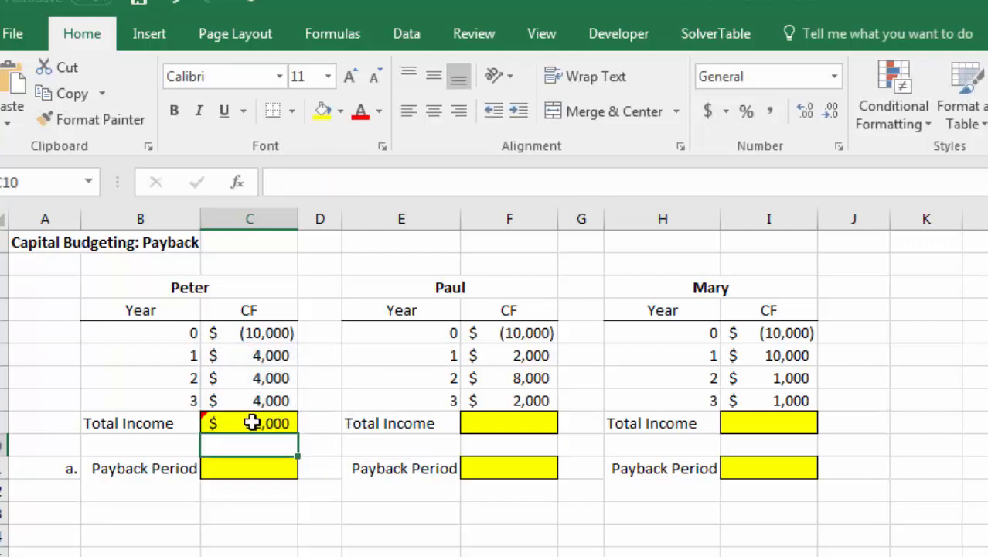
# Change the start of the sum range in C9 to C5 so that it includes the year 0 outlay
pyautogui.click(251, 423)
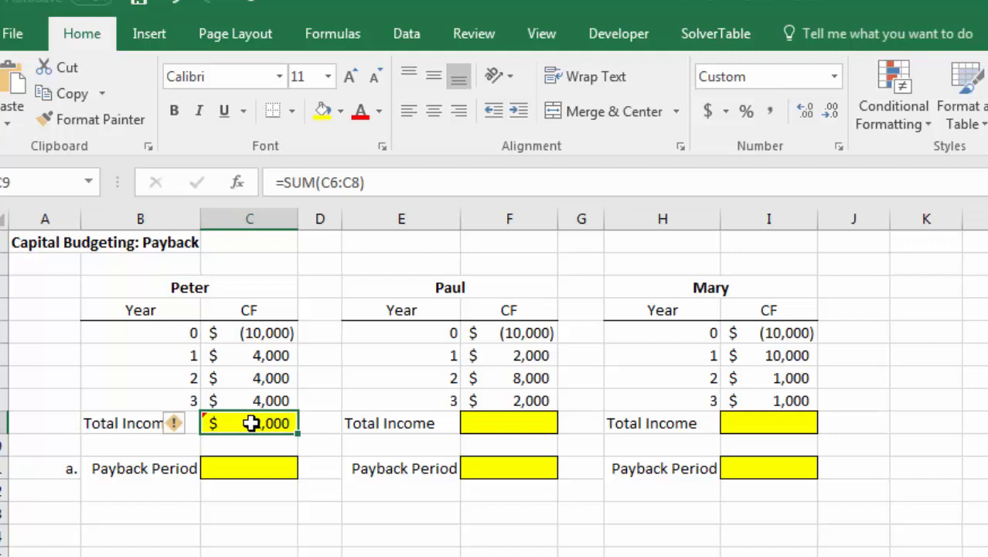
pyautogui.doubleClick(252, 423)
pyautogui.press('BackSpace')
pyautogui.write('5')
pyautogui.press('Return')
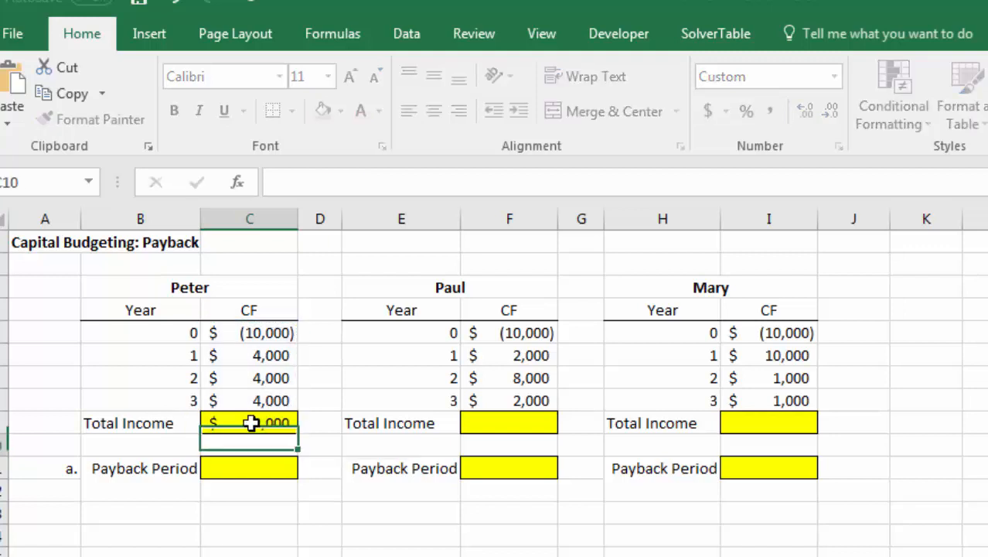
# Rename the first table's income label in B9 as Net Income
pyautogui.click(143, 423)
pyautogui.write('N')
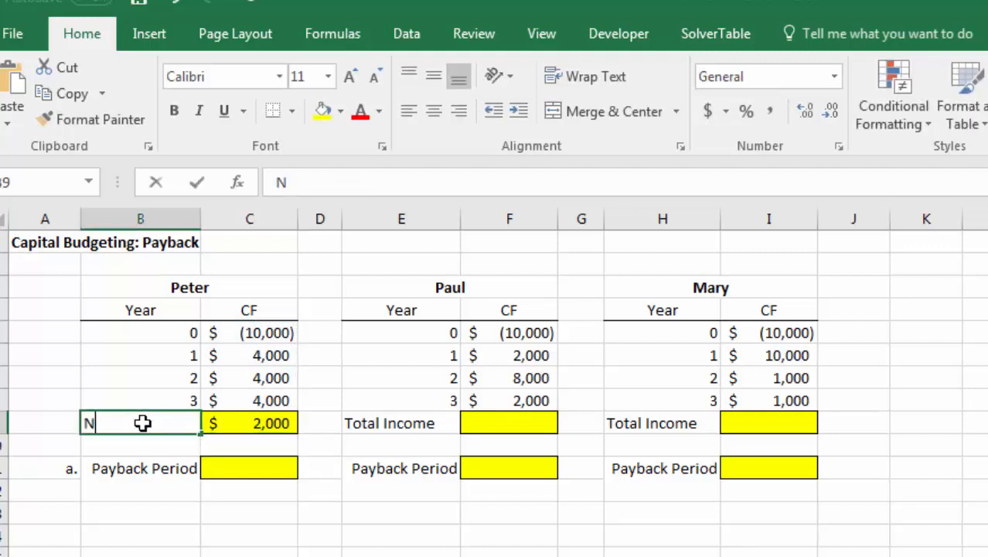
pyautogui.write('et Income')
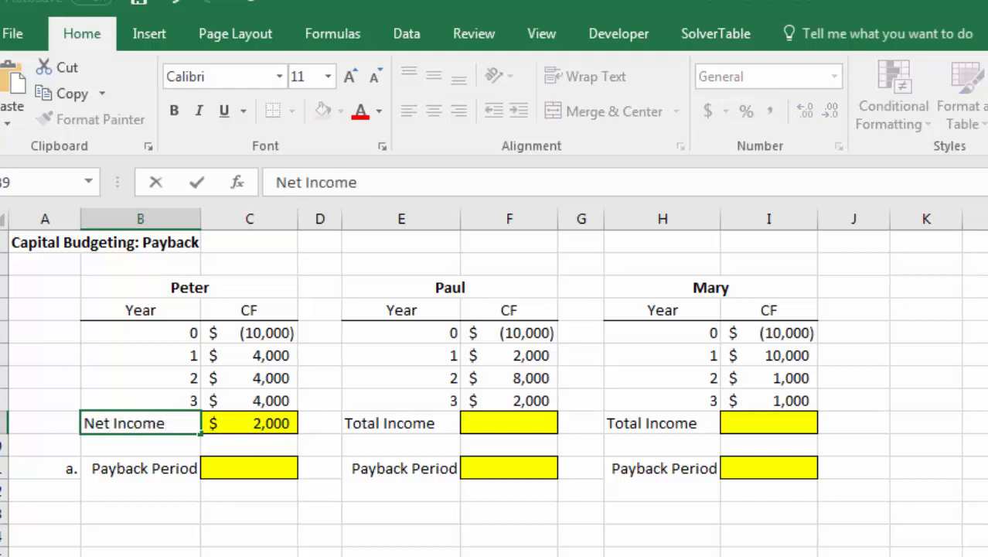
pyautogui.click(424, 422)
# Sum the year 0 to 3 cash flows of the second and third tables in F9 and I9
pyautogui.click(490, 423)
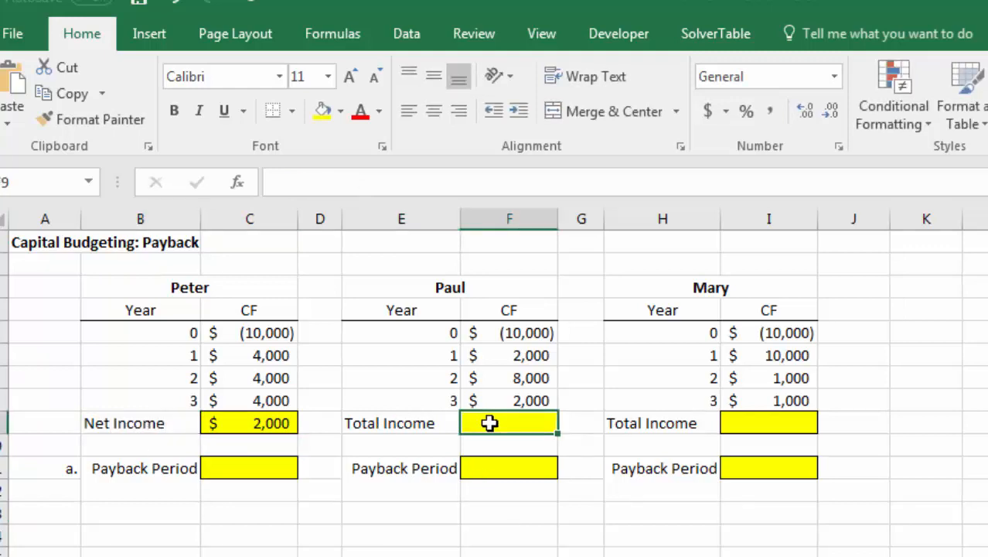
pyautogui.hotkey('alt', '=')
pyautogui.press('Return')
pyautogui.click(744, 423)
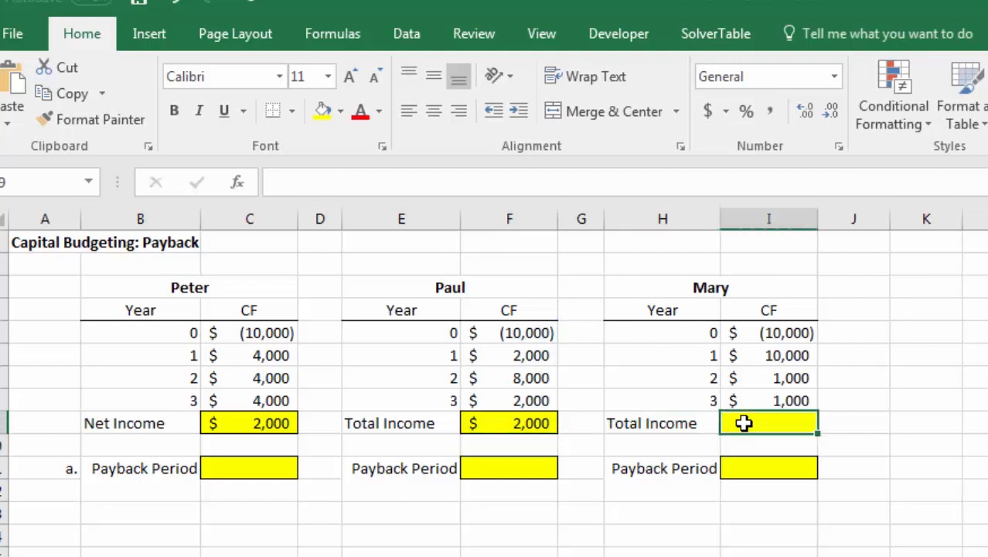
pyautogui.hotkey('alt', '=')
pyautogui.press('Return')
pyautogui.click(871, 506)
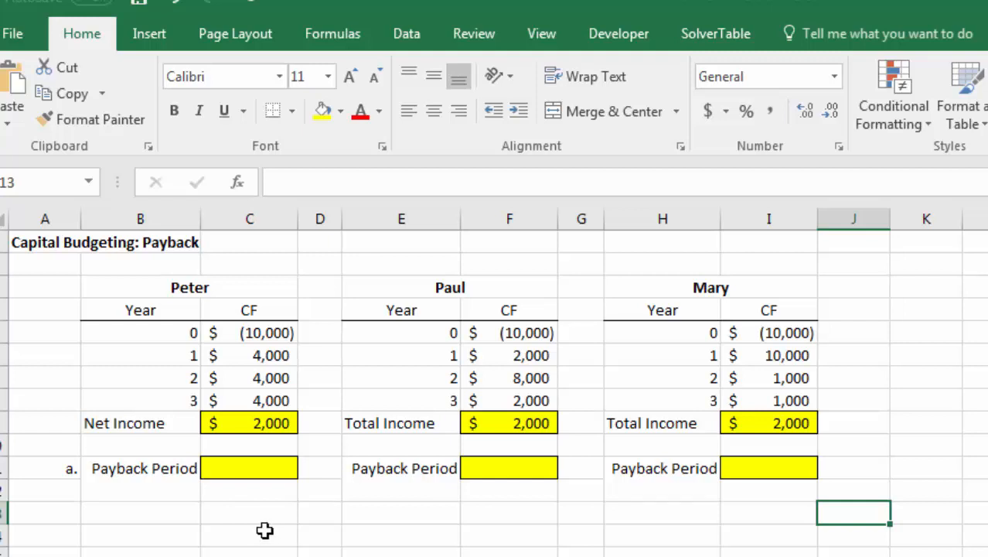
pyautogui.click(263, 470)
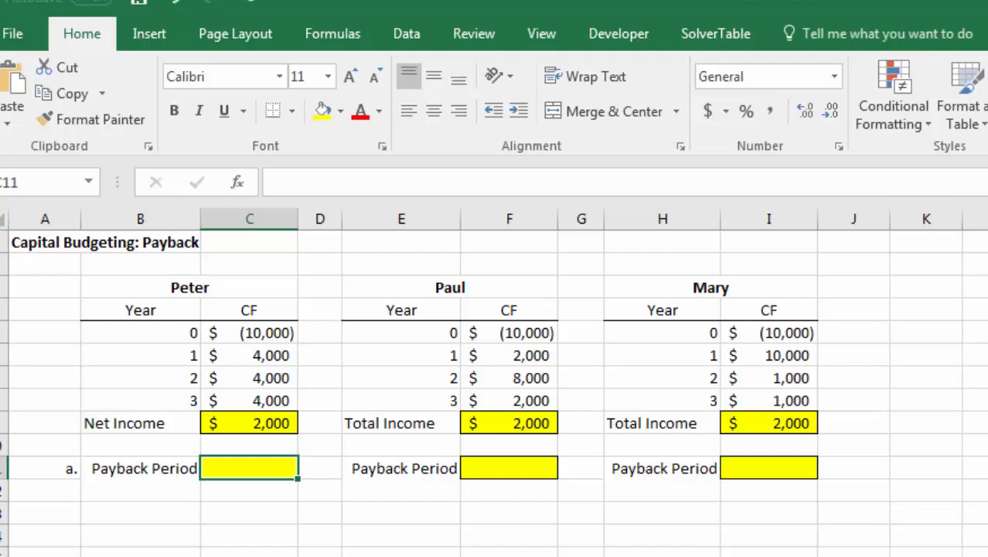
pyautogui.click(245, 355)
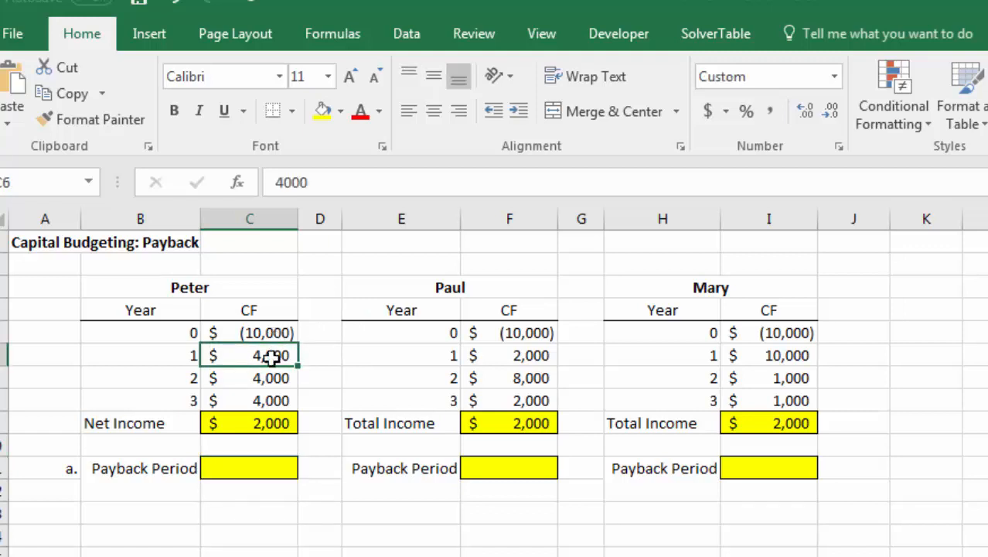
pyautogui.click(259, 378)
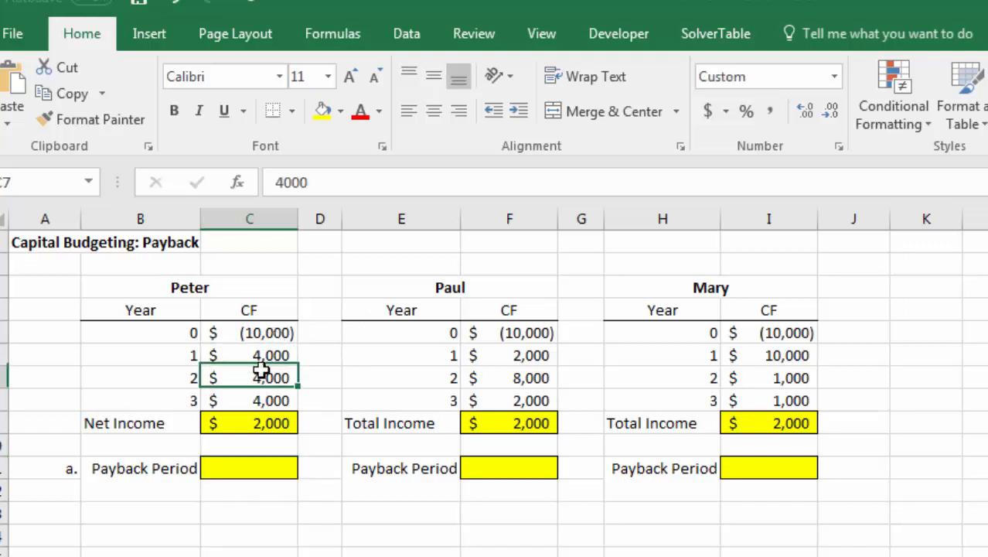
# Enter the running-total formula =SUM(C$6:C6) in D6, beside the first table's year 1 cash flow
pyautogui.click(314, 353)
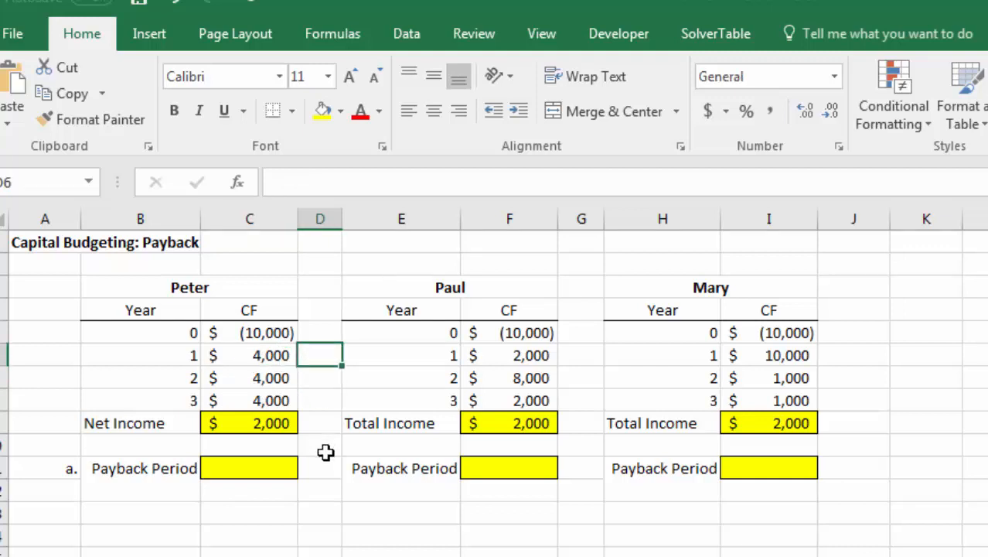
pyautogui.write('=')
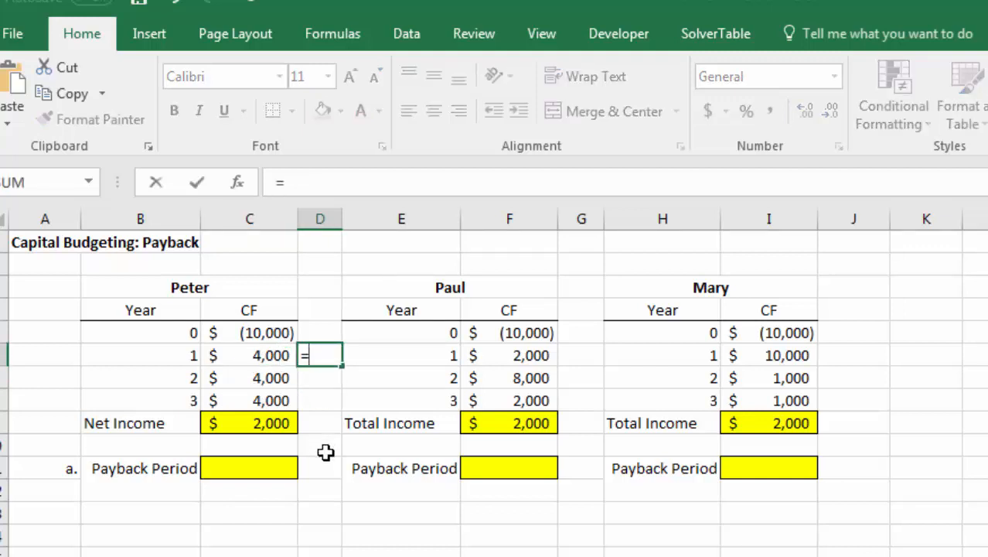
pyautogui.write('sum(')
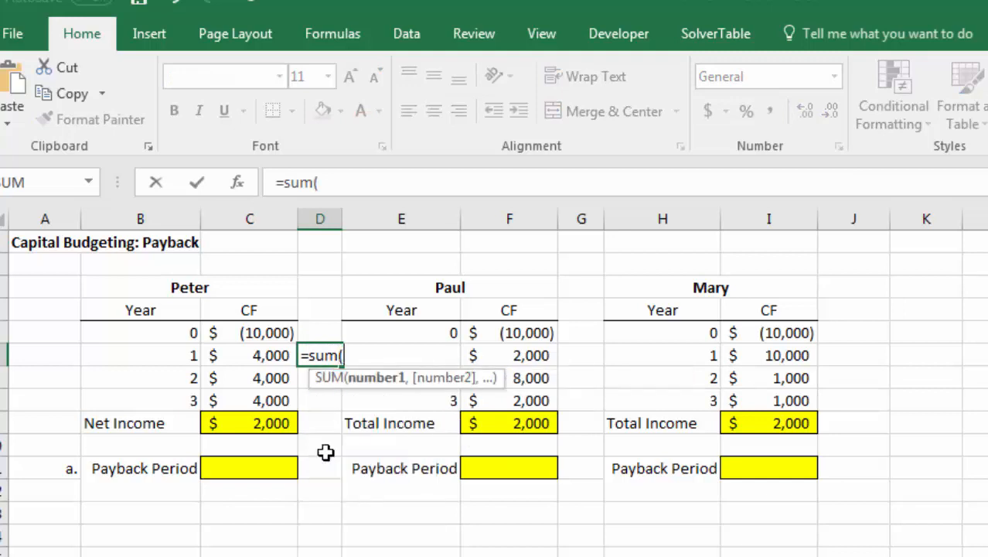
pyautogui.click(263, 355)
pyautogui.press('Left')
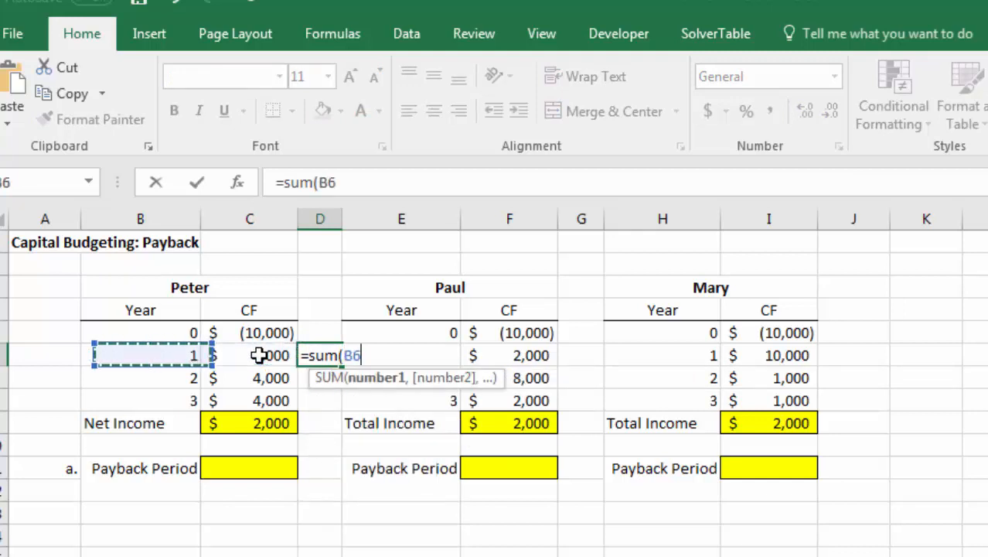
pyautogui.click(259, 354)
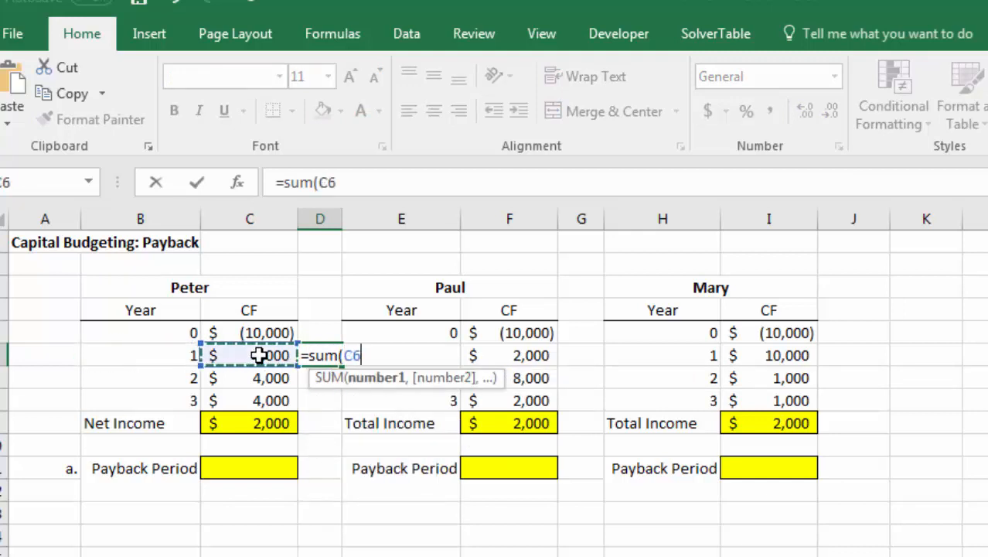
pyautogui.click(326, 182)
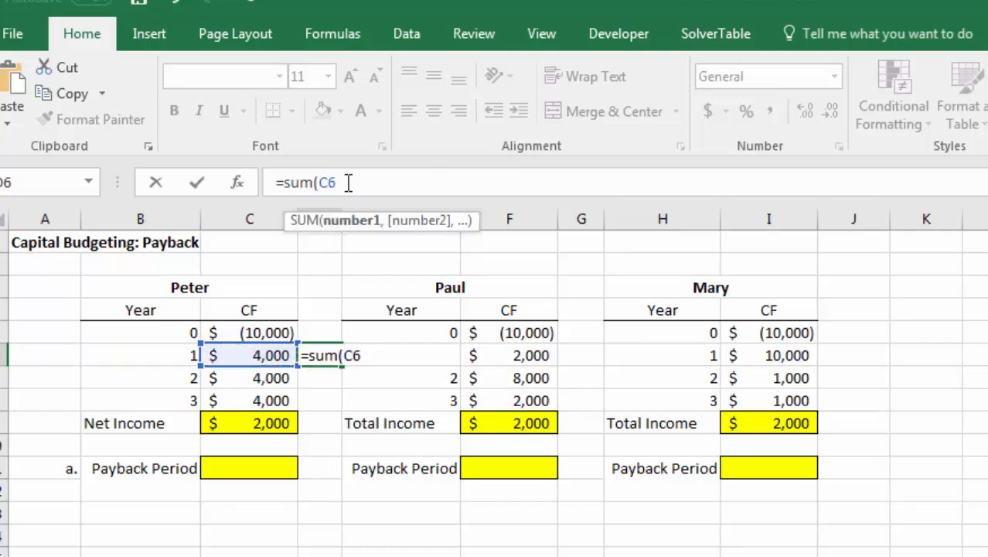
pyautogui.press('Right')
pyautogui.write('$6:')
pyautogui.click(274, 354)
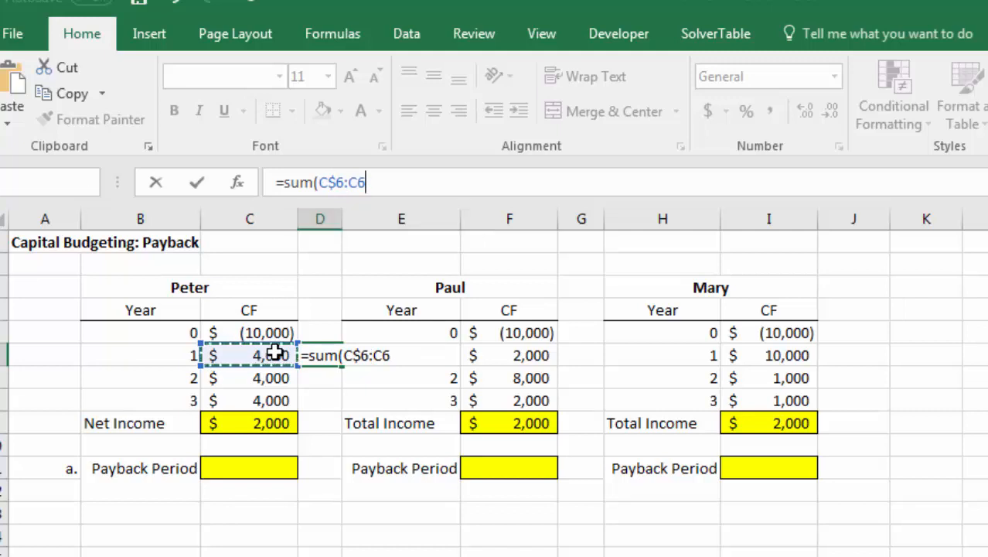
pyautogui.press('Return')
# Fill the running-total formula from D6 down through D8 and widen column D to fit the amounts
pyautogui.doubleClick(342, 219)
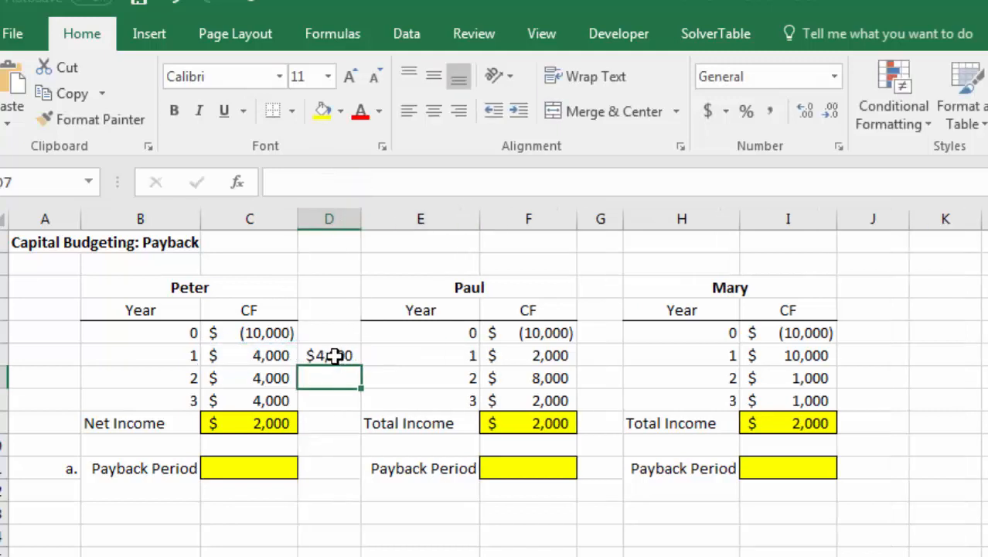
pyautogui.click(344, 356)
pyautogui.moveTo(360, 367); pyautogui.dragTo(358, 402)
pyautogui.click(337, 378)
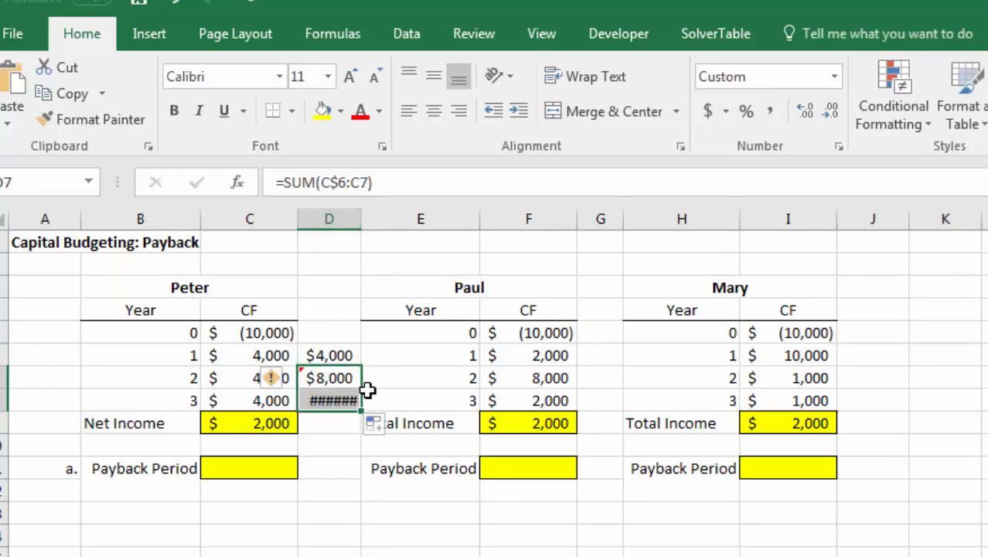
pyautogui.moveTo(358, 220); pyautogui.dragTo(366, 216)
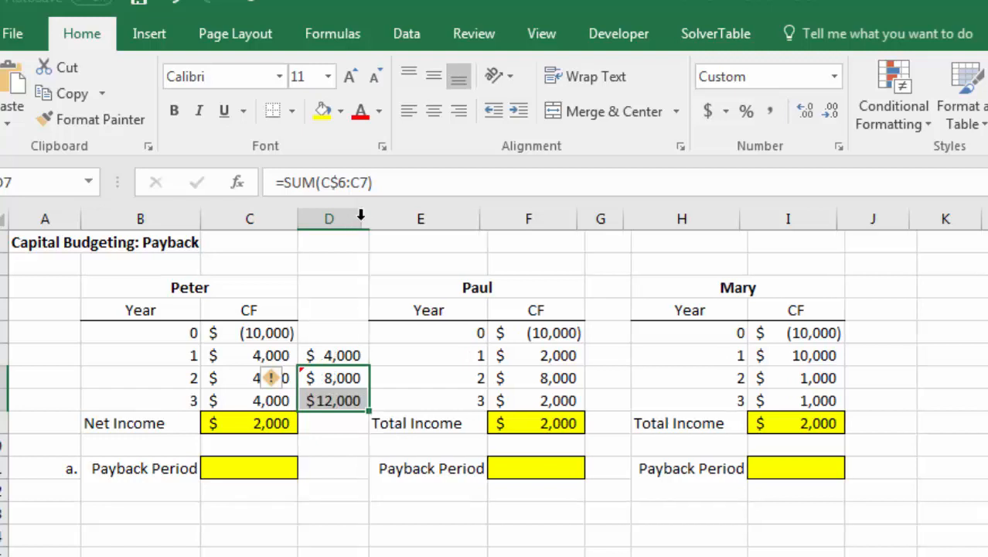
pyautogui.click(380, 278)
# Check the year 2 and 3 running totals and enter 2.5 as the first table's payback period in C11
pyautogui.click(340, 400)
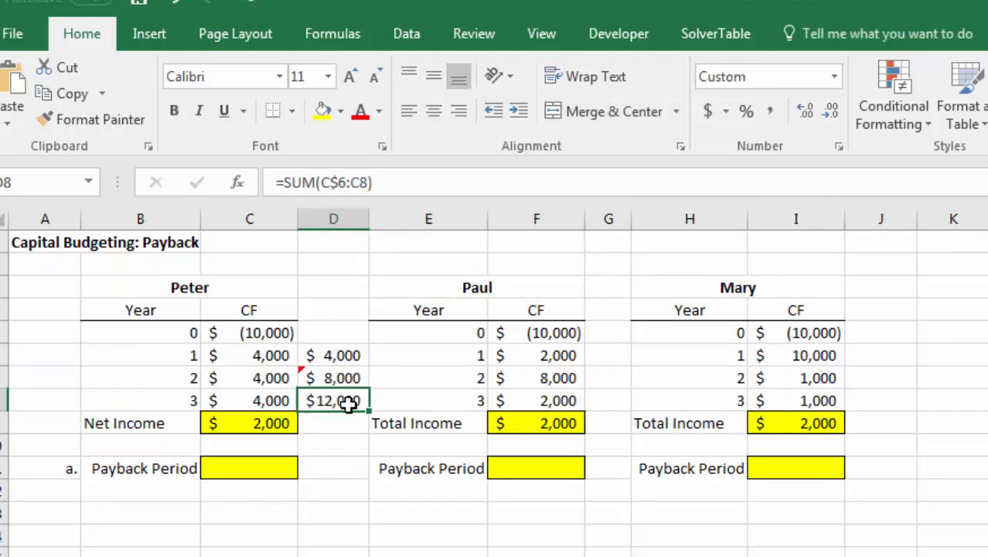
pyautogui.click(338, 378)
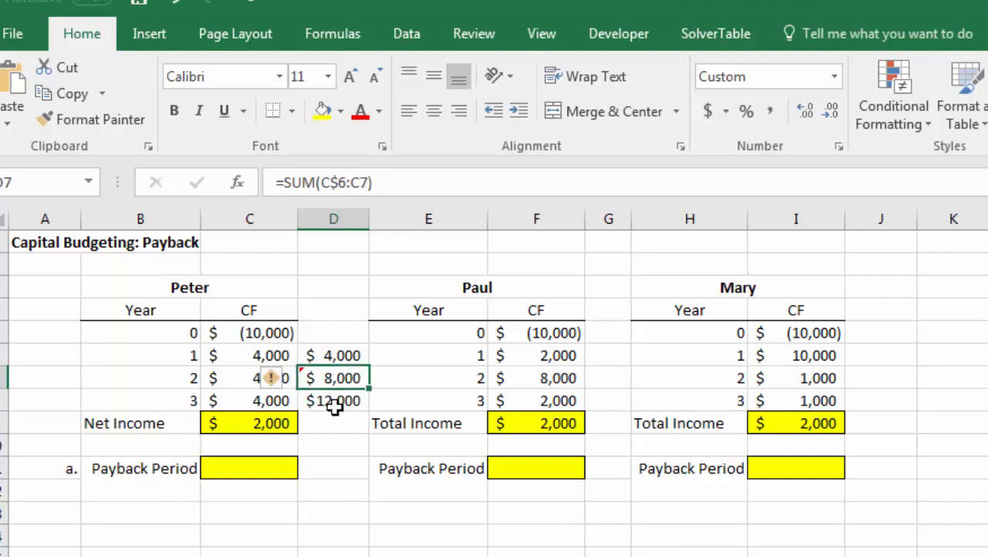
pyautogui.click(269, 464)
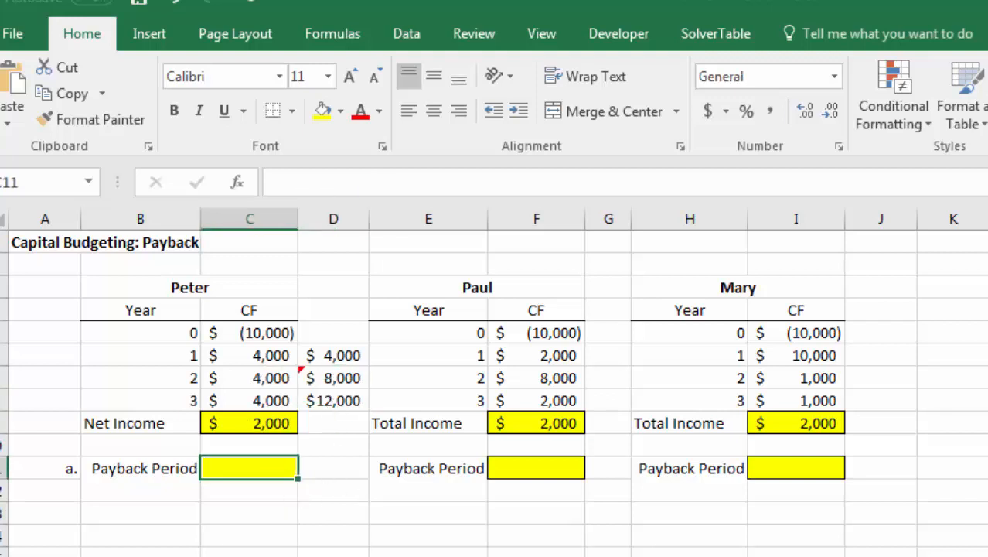
pyautogui.write('2.5')
pyautogui.press('Tab')
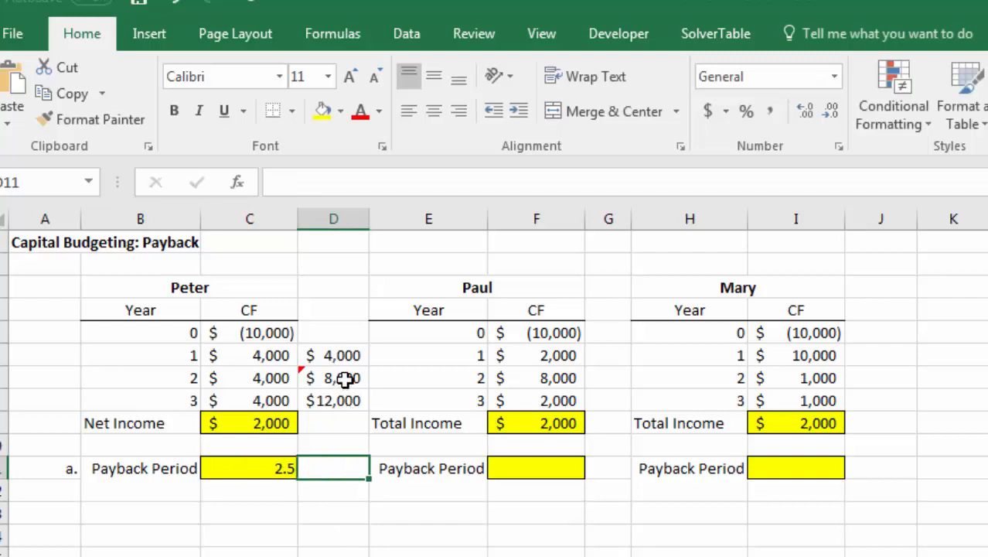
pyautogui.moveTo(344, 378); pyautogui.dragTo(346, 398)
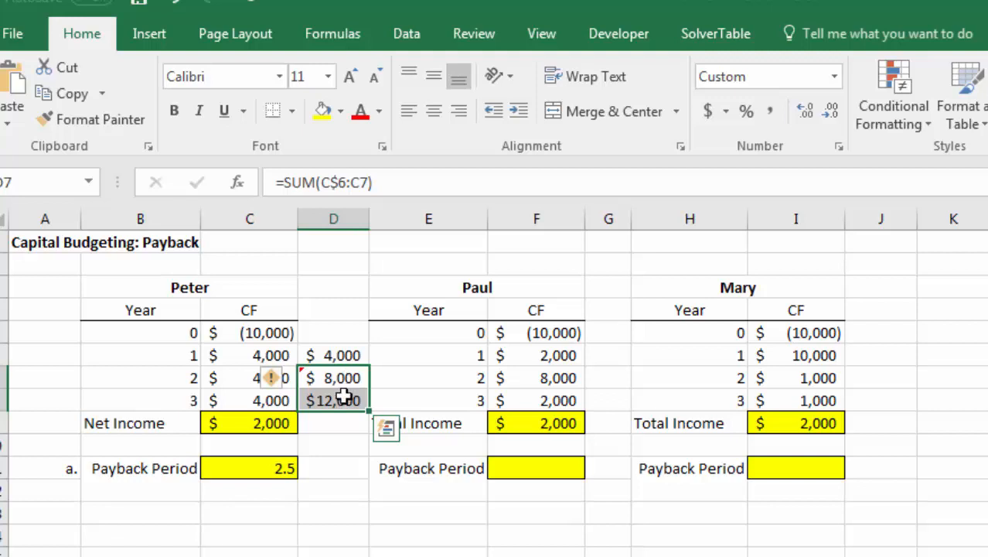
pyautogui.click(540, 549)
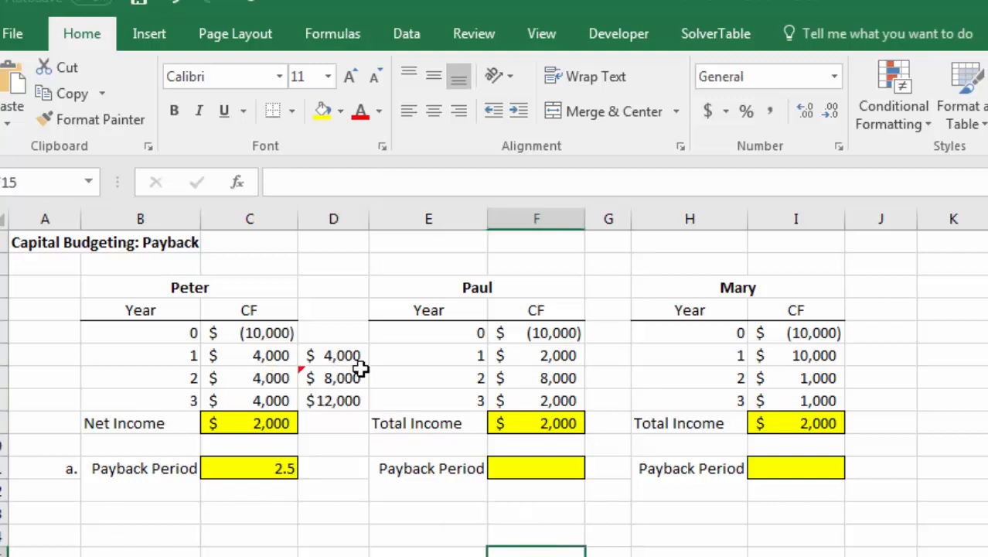
# Copy the running-total formulas in D6:D8 to G6:G8 for the second table and autofit column G
pyautogui.moveTo(344, 355); pyautogui.dragTo(335, 408)
pyautogui.hotkey('ctrl', 'c')
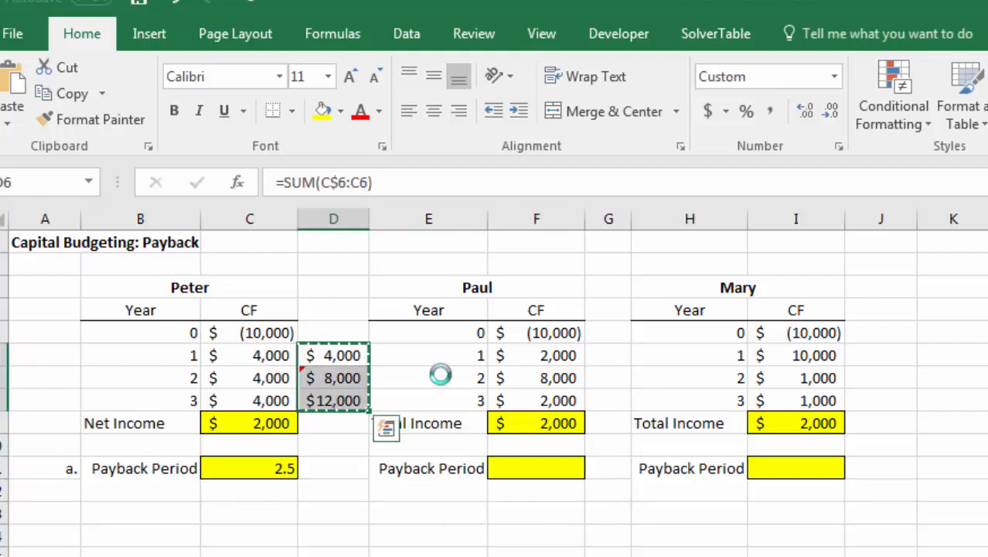
pyautogui.click(619, 353)
pyautogui.hotkey('ctrl', 'v')
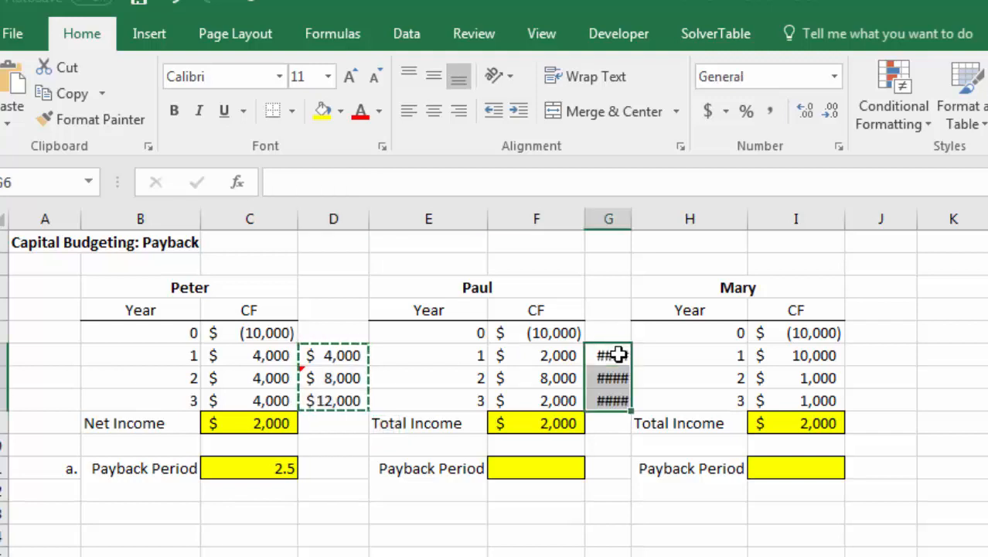
pyautogui.doubleClick(633, 216)
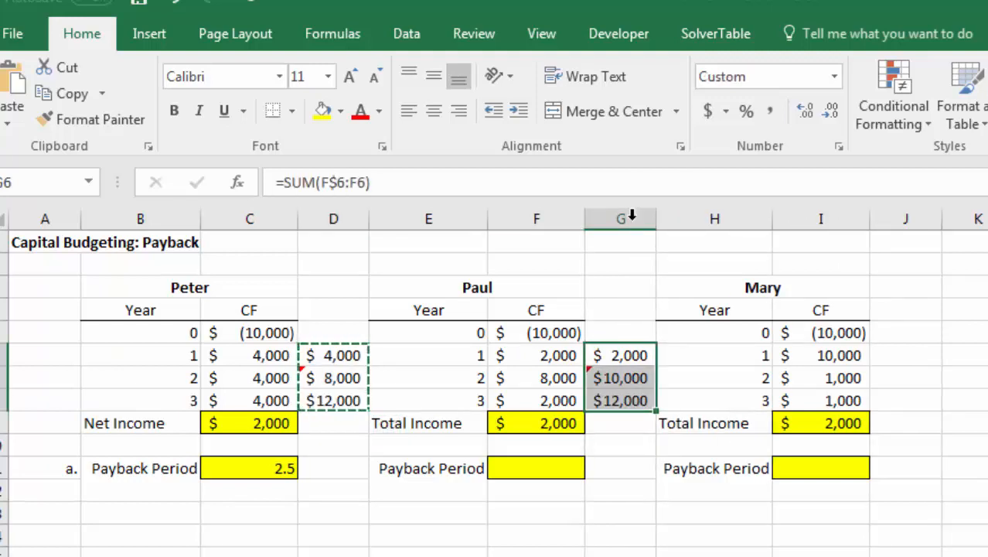
# Copy the running-total formulas from D6:D8 to J6:J8, beside the third table's cash flows
pyautogui.click(640, 469)
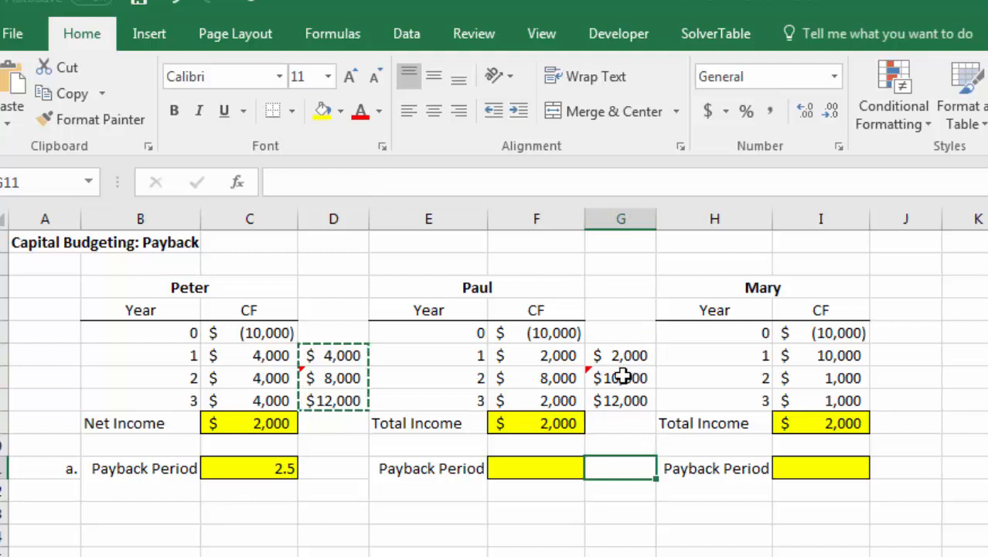
pyautogui.click(916, 360)
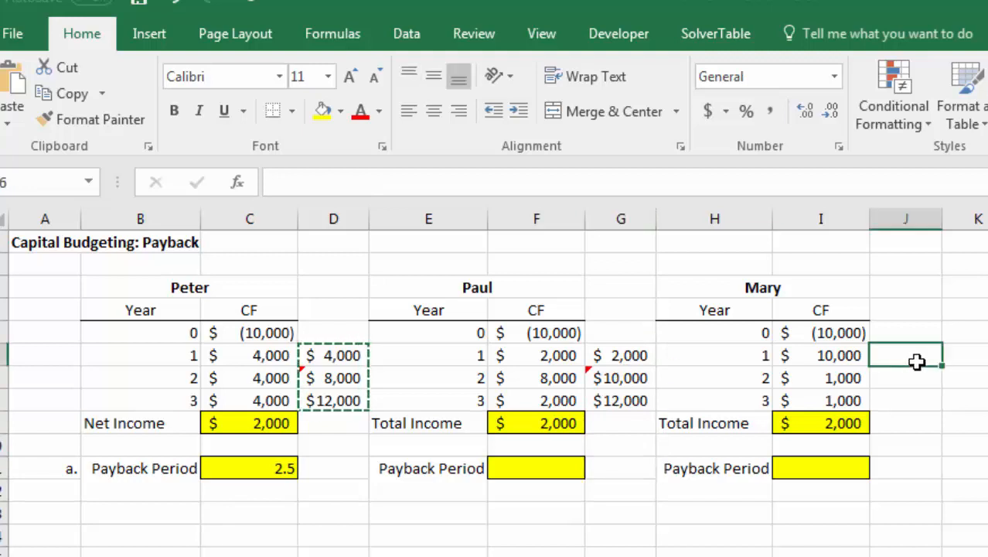
pyautogui.hotkey('ctrl', 'v')
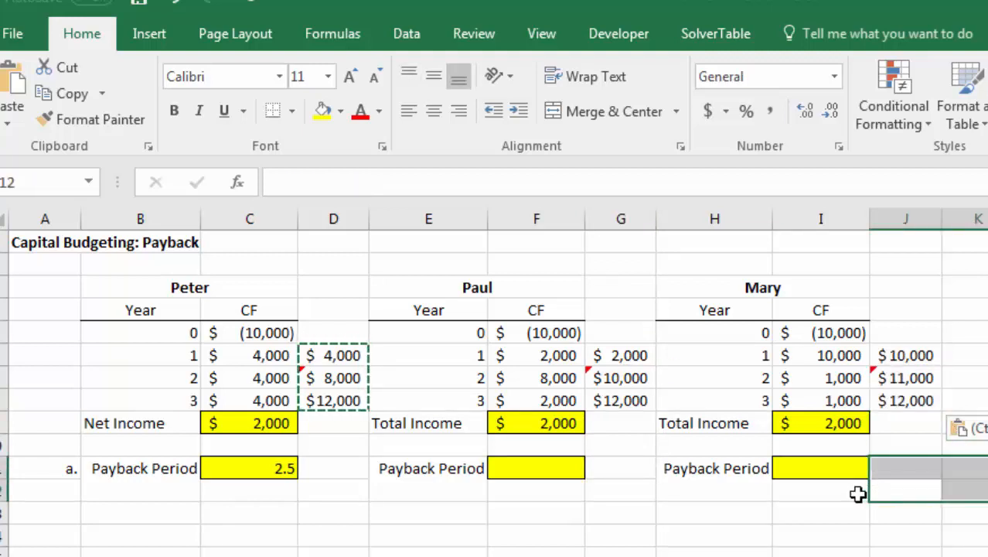
# Enter payback periods of 1 in I11 for the third table and 2 in F11 for the second
pyautogui.click(833, 462)
pyautogui.write('1')
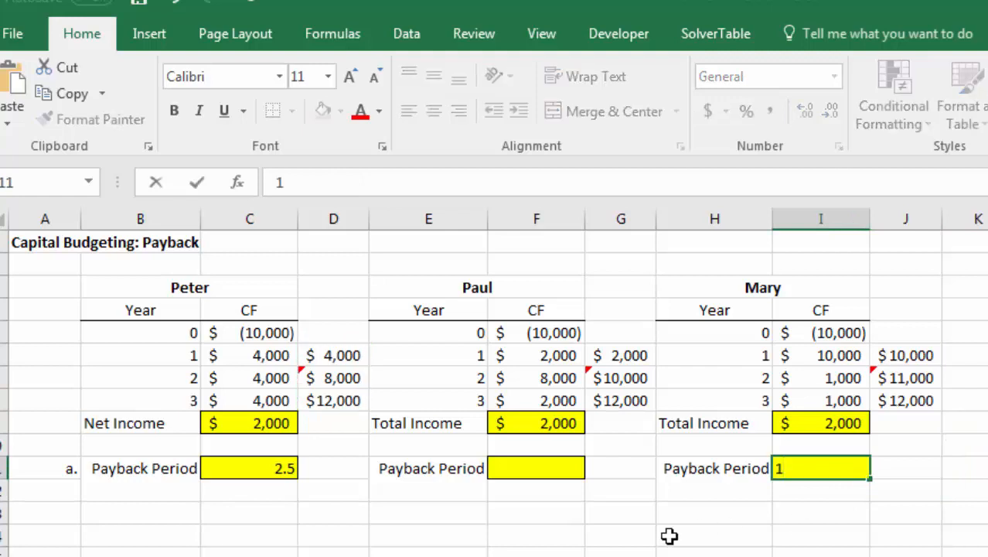
pyautogui.click(533, 467)
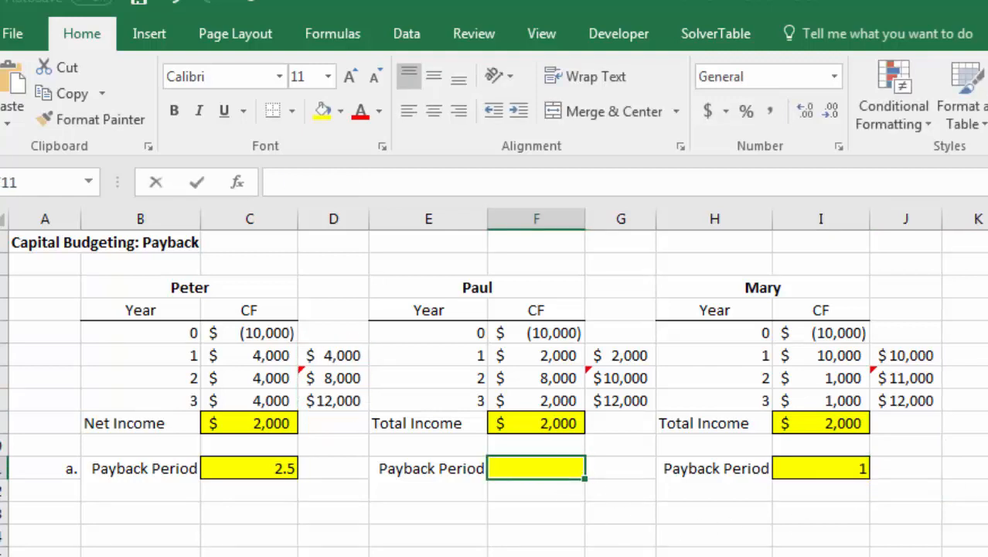
pyautogui.write('2')
pyautogui.press('Tab')
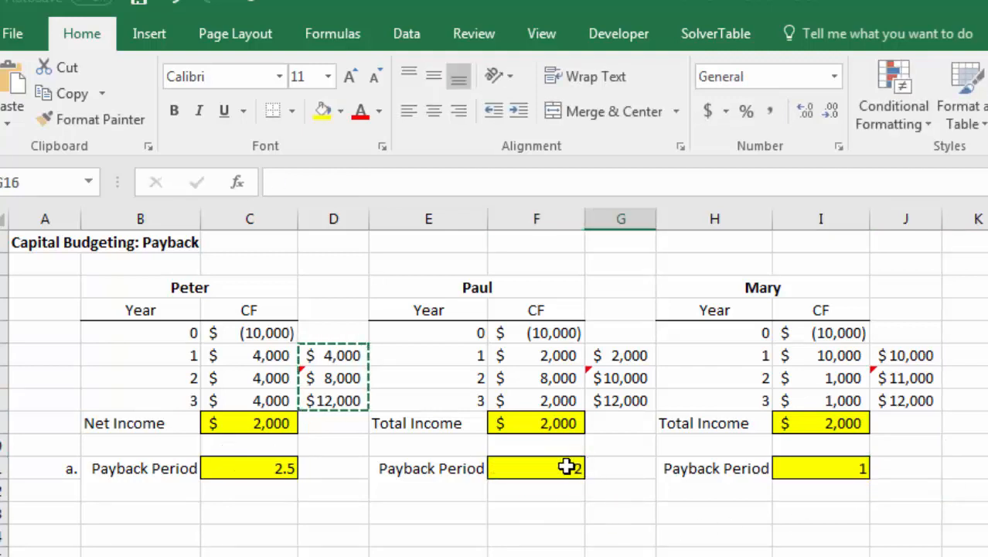
# Label row 13 with "b." in A13, aligned to the right, and the question "Most liquid project?" in B13
pyautogui.click(469, 515)
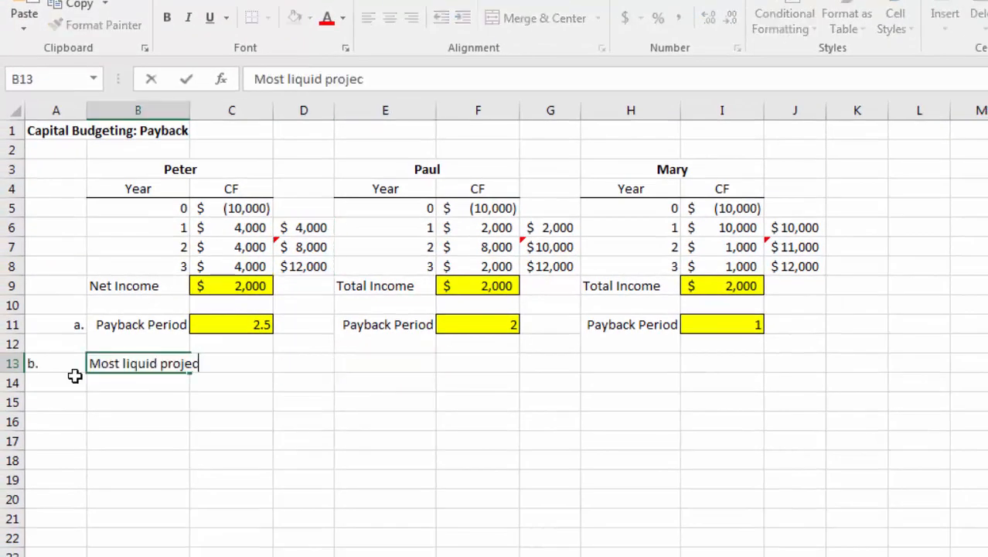
pyautogui.press('Return')
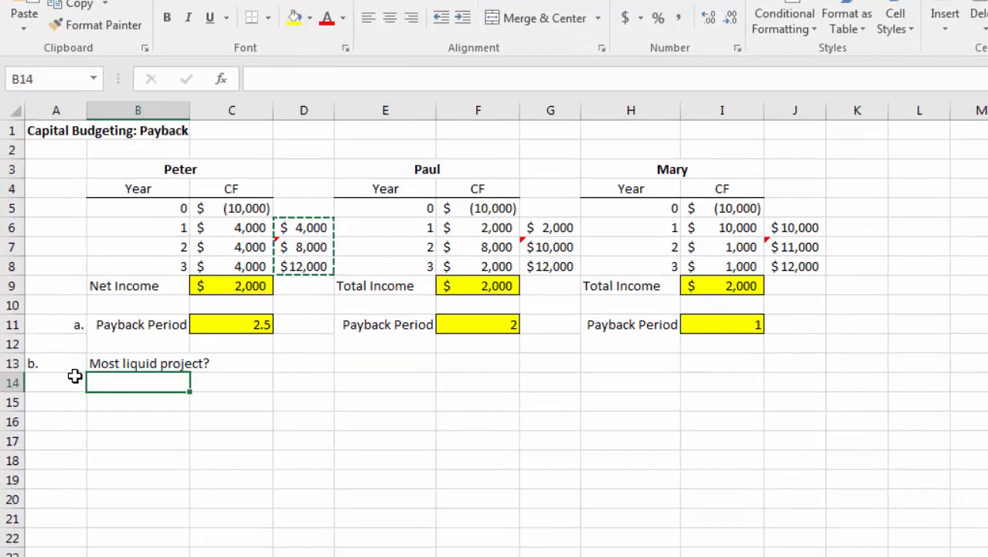
pyautogui.click(75, 360)
pyautogui.click(410, 18)
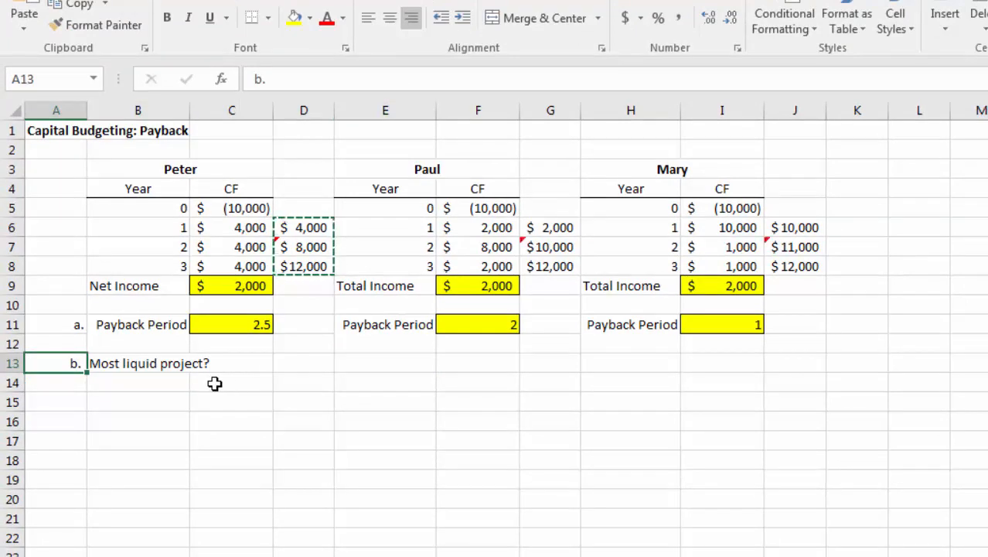
# Give B14 a yellow fill and border and enter the third table's project as the most liquid one
pyautogui.moveTo(178, 401); pyautogui.dragTo(174, 386)
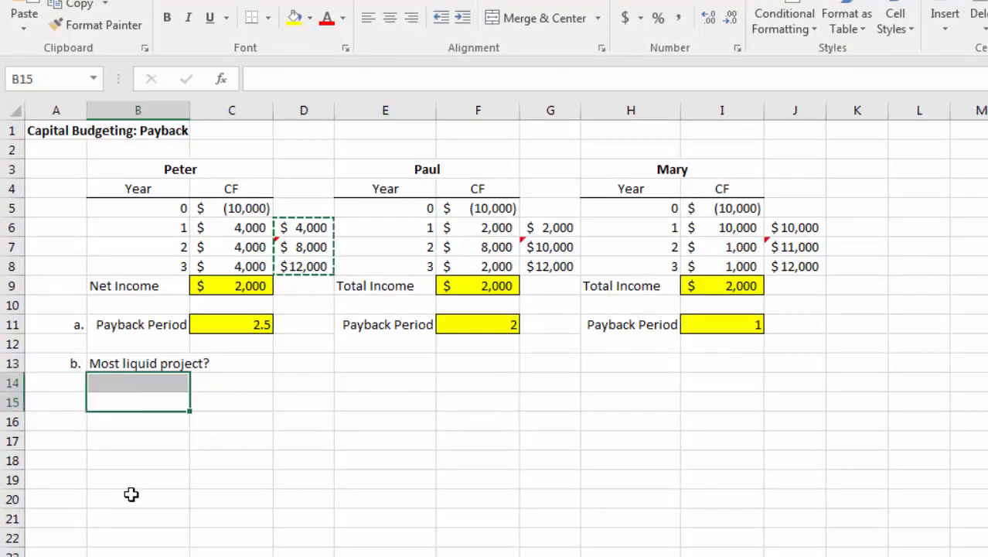
pyautogui.click(150, 386)
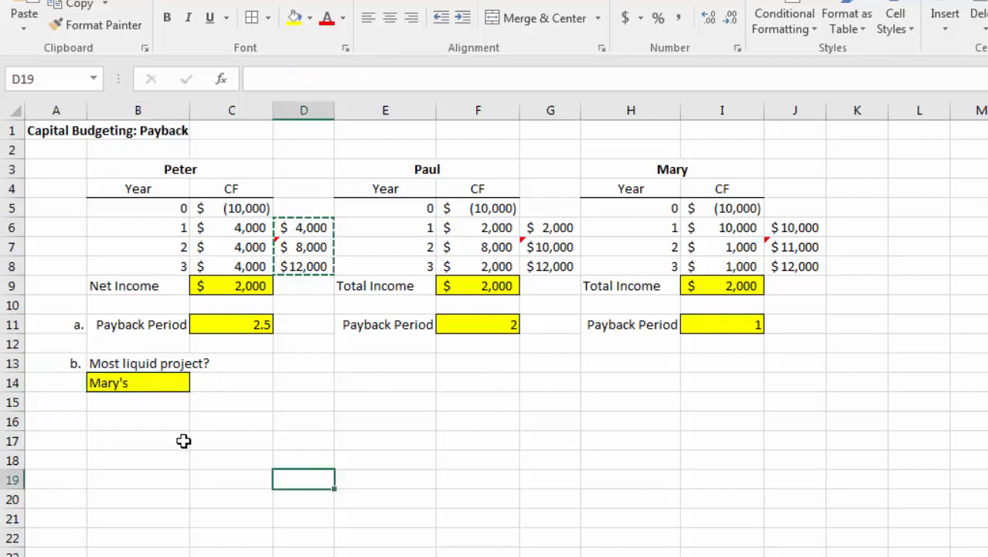
pyautogui.click(457, 416)
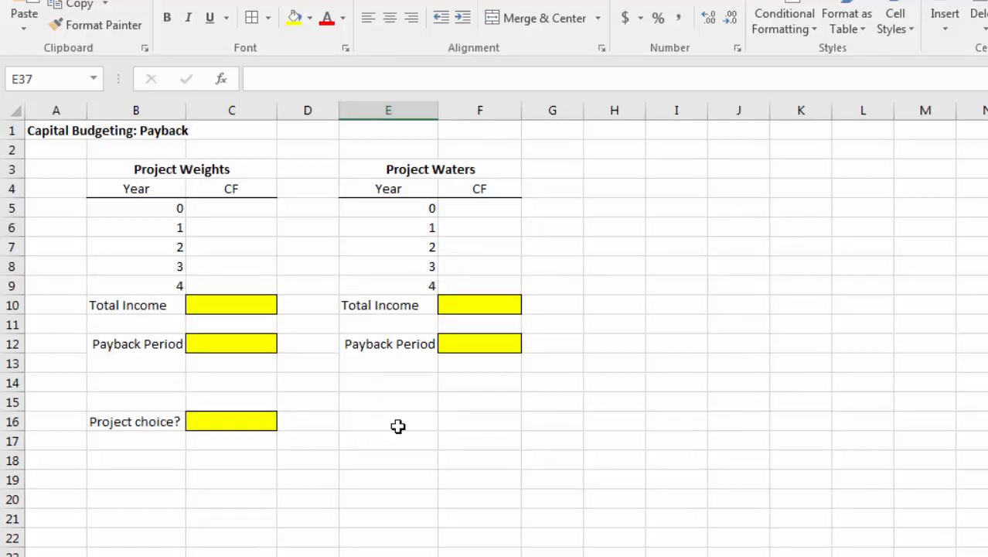
# Examine the Project Weights and Project Waters cash flow tables and the project choice cell on sheet 10-7 (254)
pyautogui.moveTo(234, 209); pyautogui.dragTo(232, 274)
pyautogui.click(161, 209)
pyautogui.click(220, 210)
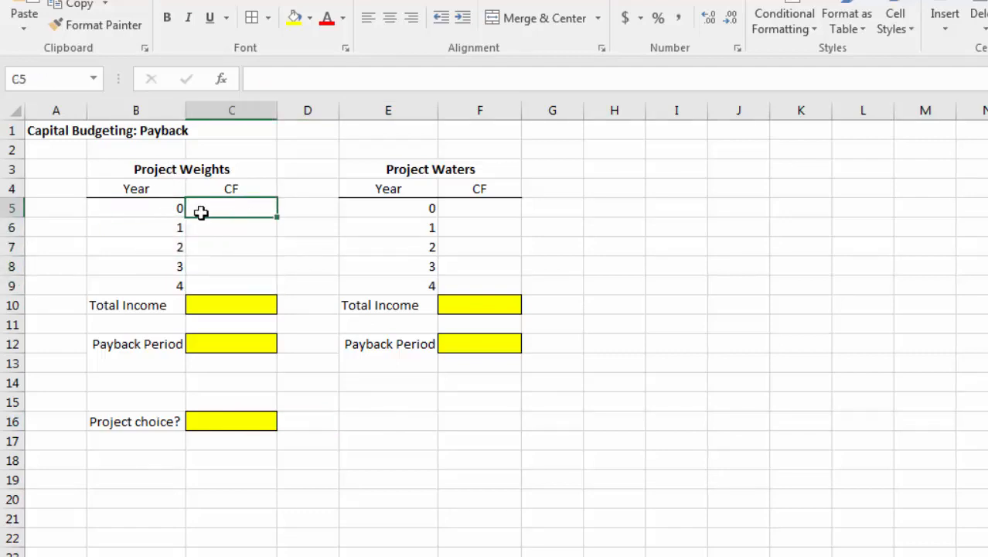
pyautogui.click(237, 227)
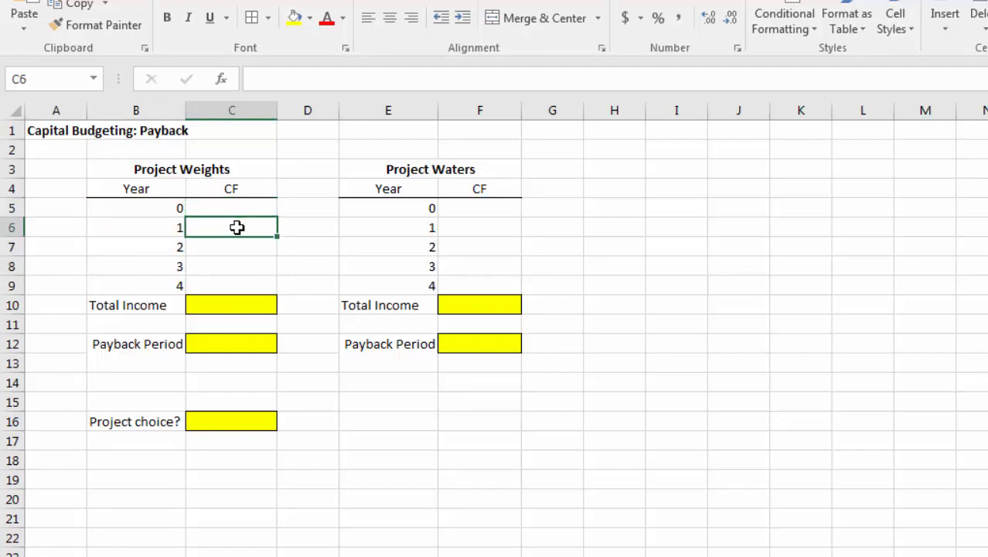
pyautogui.click(187, 167)
pyautogui.press('Right')
pyautogui.press('Right')
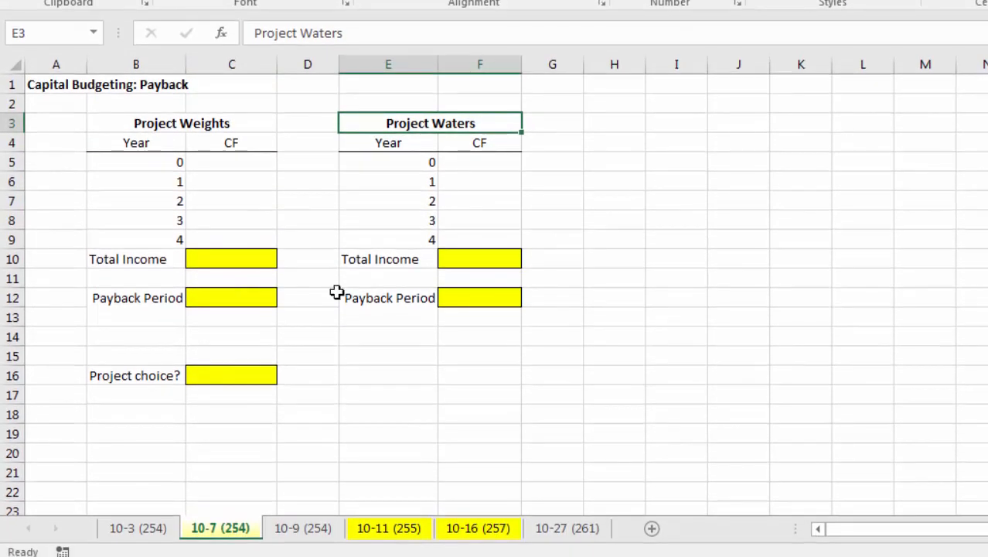
pyautogui.click(236, 381)
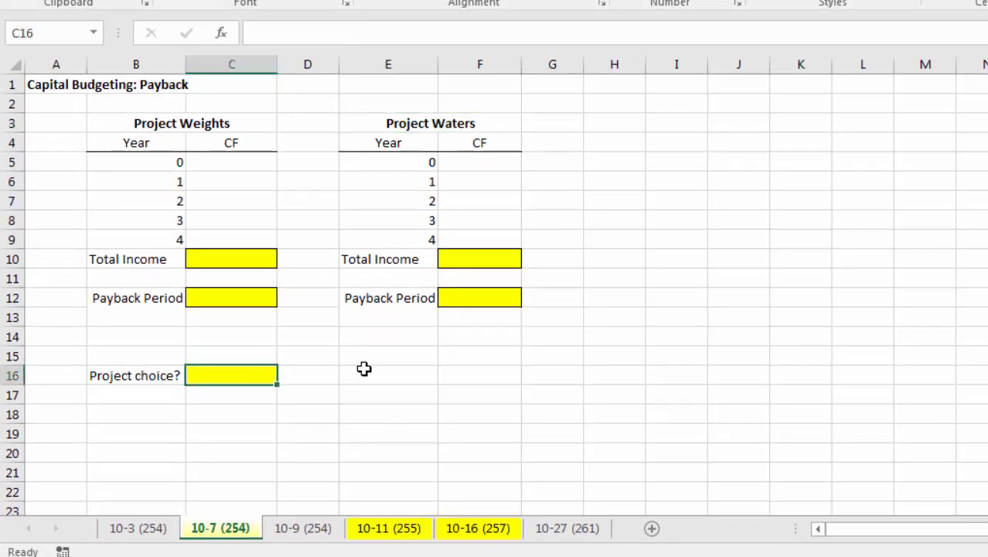
# On sheet 10-9 (254), enter the crane's year 0 to 3 cash flows in C7:C10: -17291.42, 5000, 8000 and 10000
pyautogui.click(303, 528)
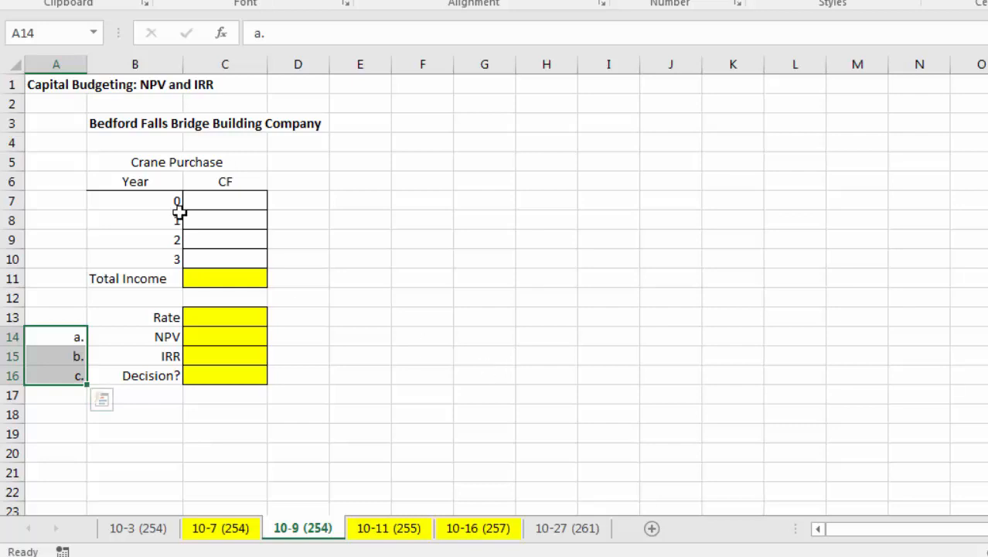
pyautogui.click(232, 203)
pyautogui.write('-17291.42')
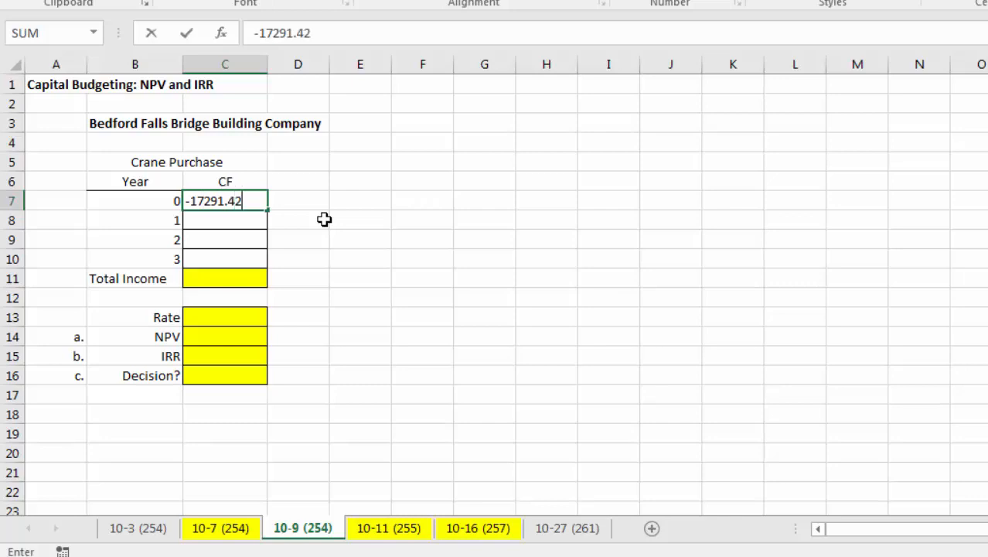
pyautogui.press('Return')
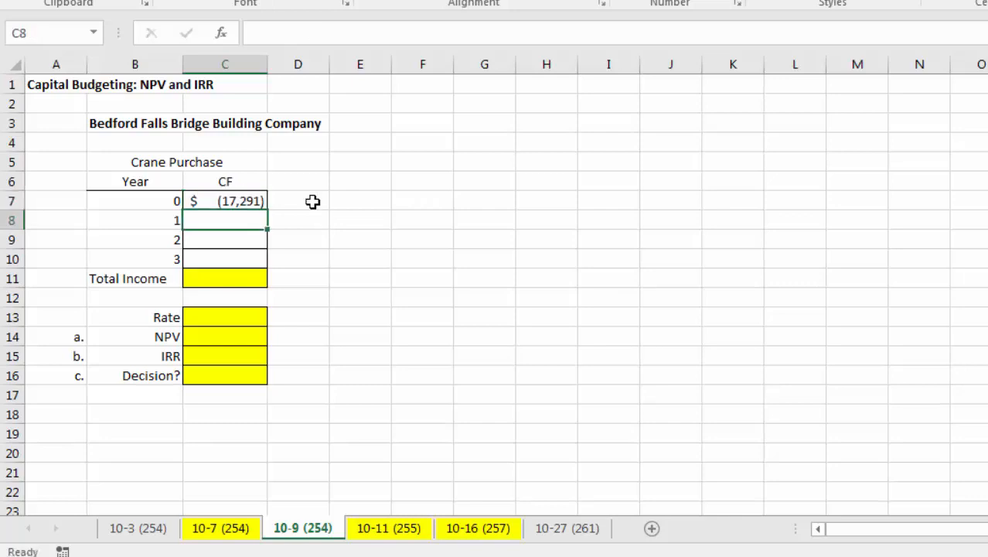
pyautogui.write('5000')
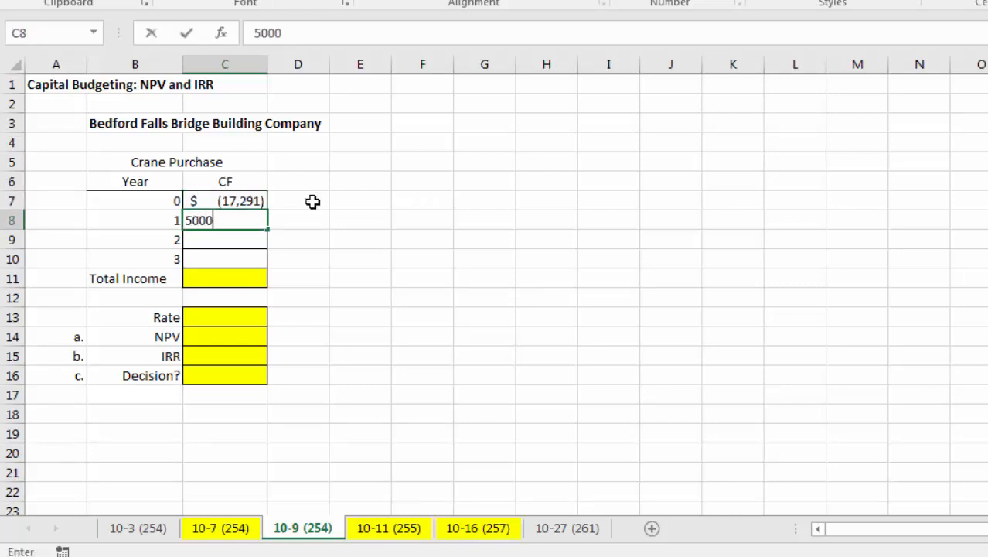
pyautogui.press('Return')
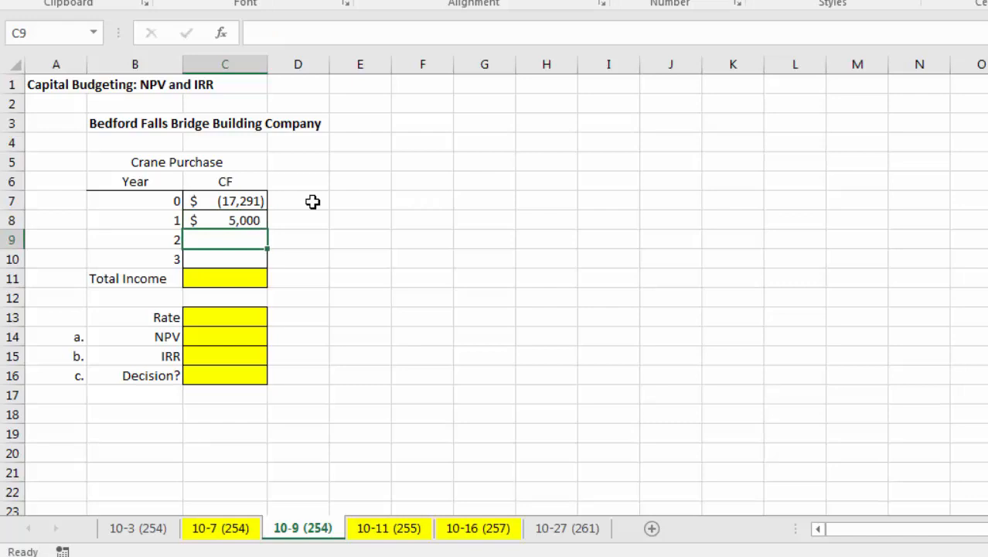
pyautogui.write('8000')
pyautogui.press('Return')
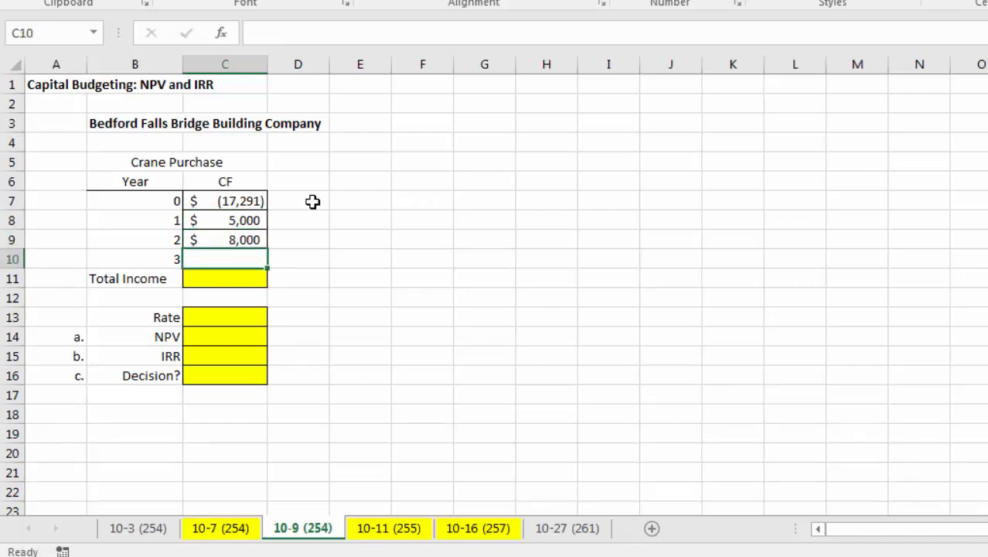
pyautogui.write('10000')
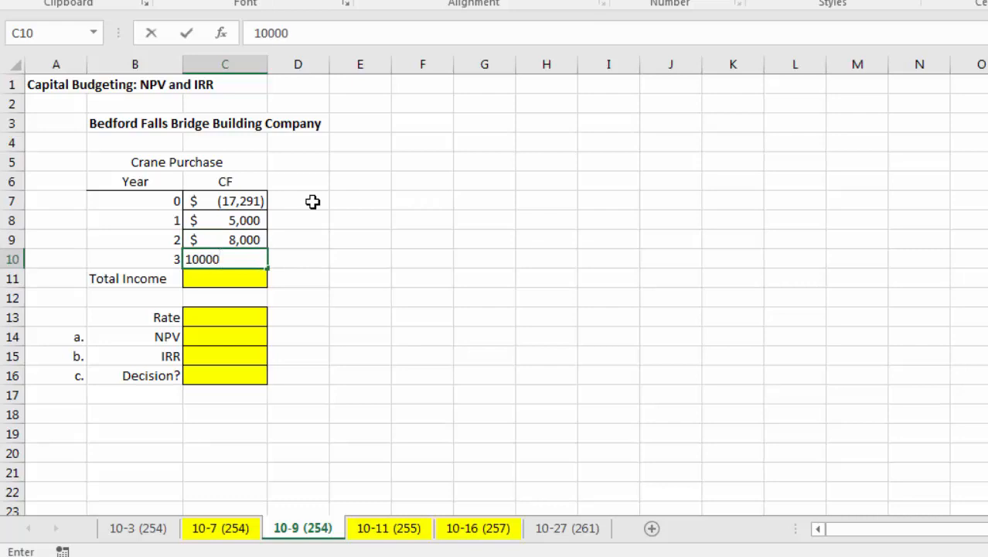
pyautogui.press('Return')
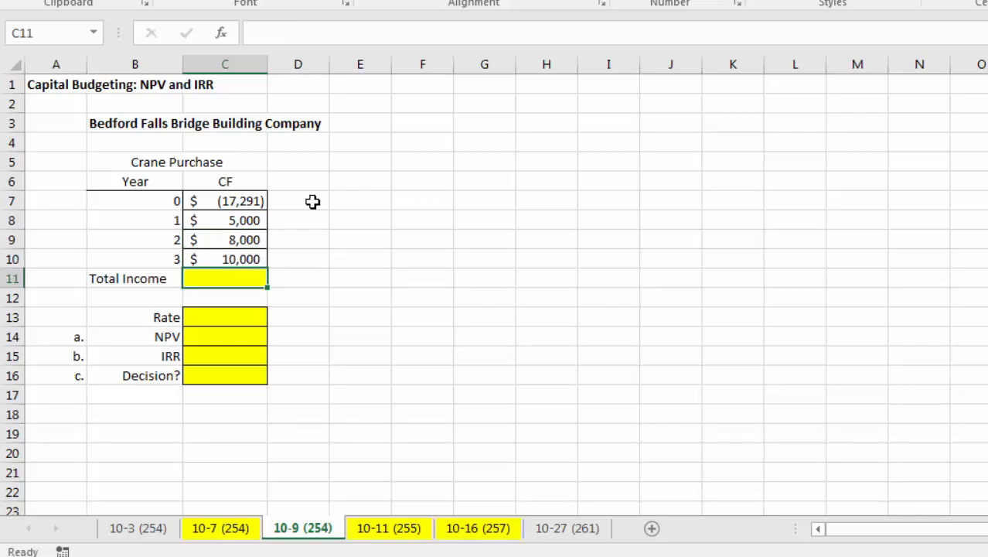
# Calculate the crane purchase's total income in C11 with =SUM(C7:C10)
pyautogui.hotkey('alt', '=')
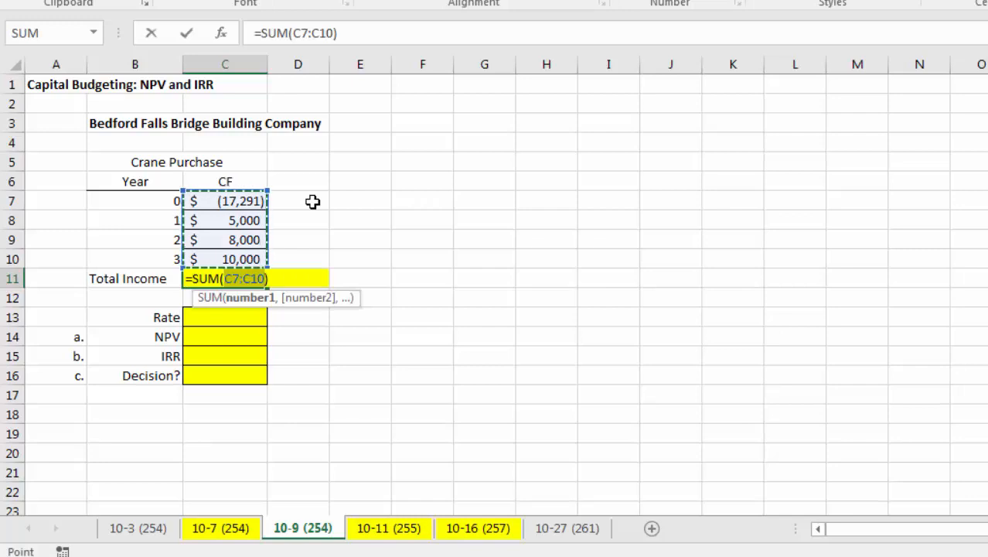
pyautogui.press('Return')
pyautogui.click(236, 278)
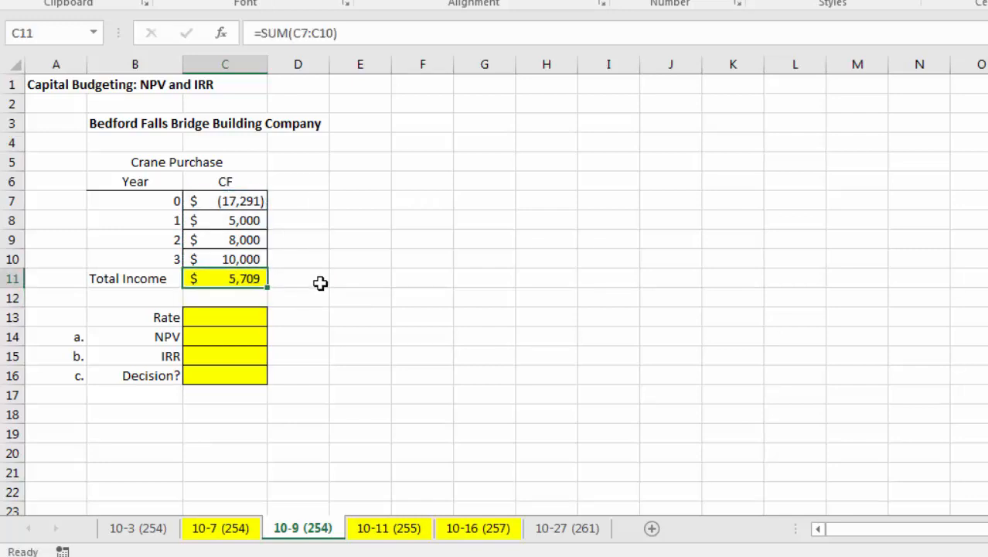
# Enter a rate of .09 in C13 and format it as a percentage with one decimal place
pyautogui.click(239, 317)
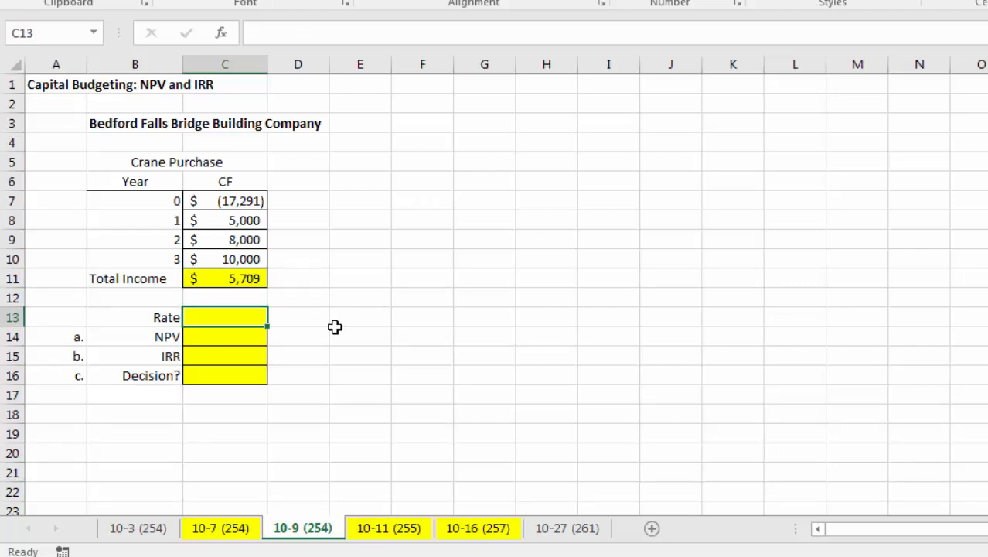
pyautogui.write('.09')
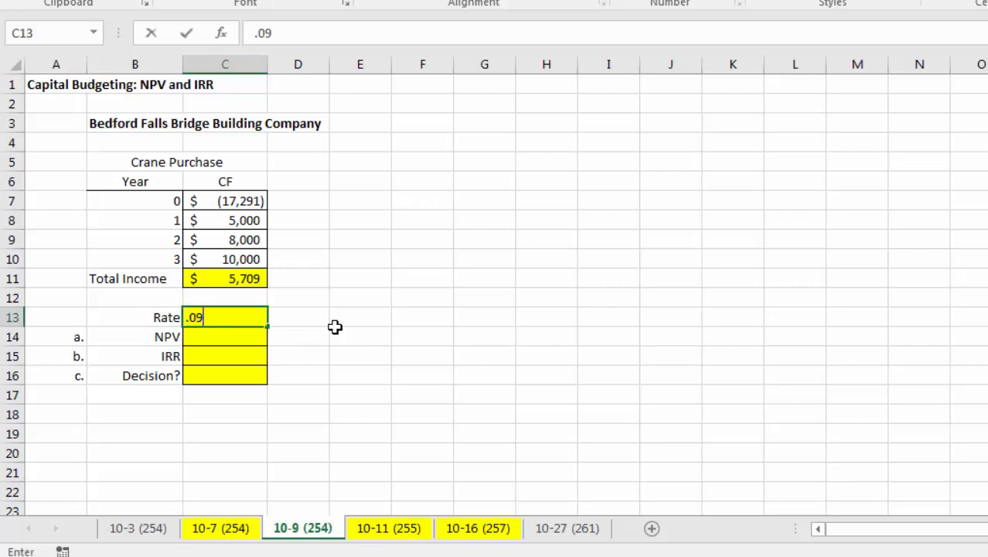
pyautogui.press('Return')
pyautogui.press('Up')
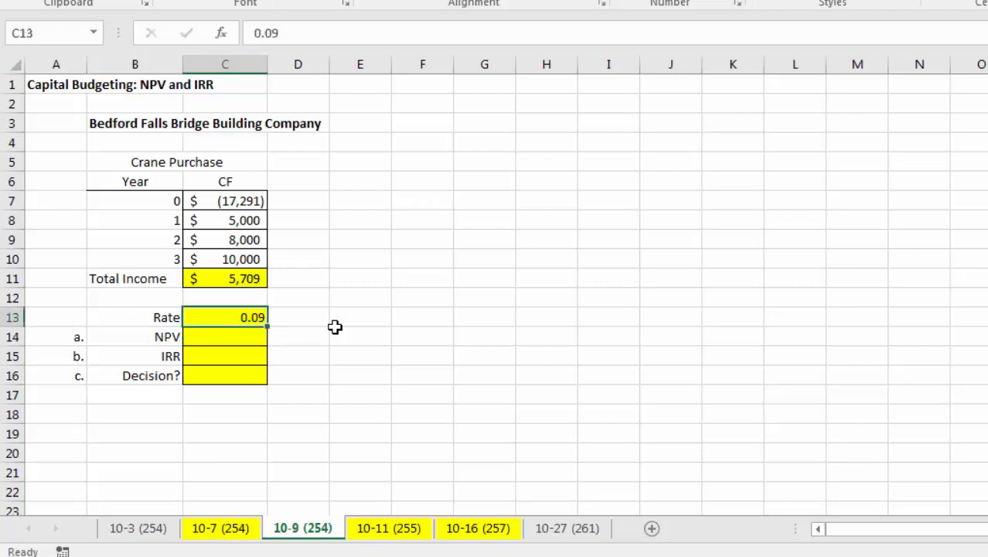
pyautogui.hotkey('ctrl', 'shift', '5')
pyautogui.click(297, 337)
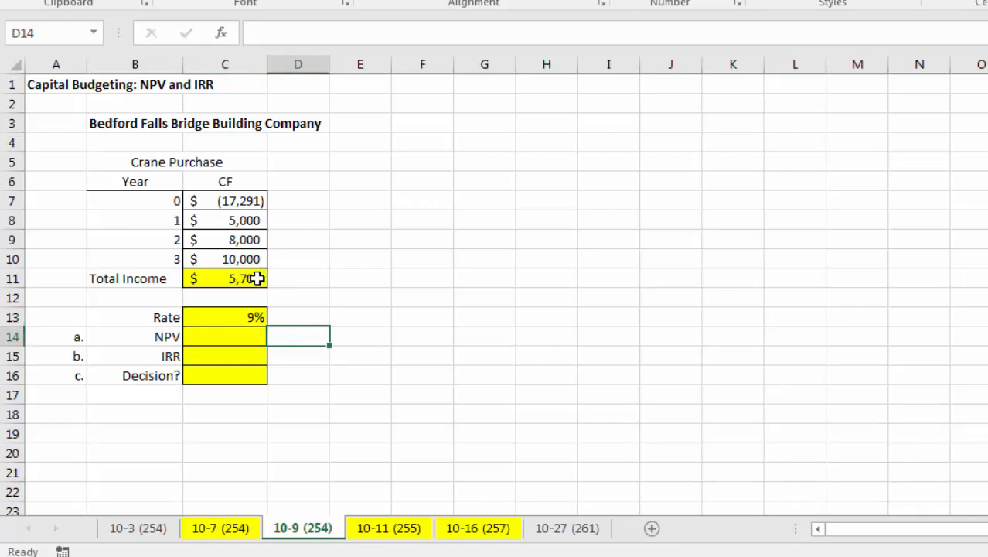
pyautogui.click(250, 280)
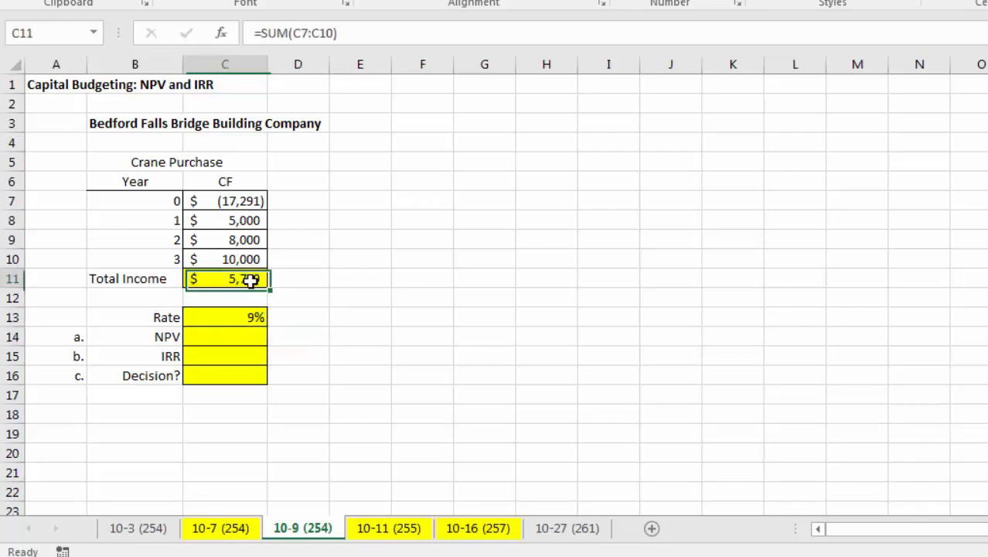
pyautogui.click(256, 319)
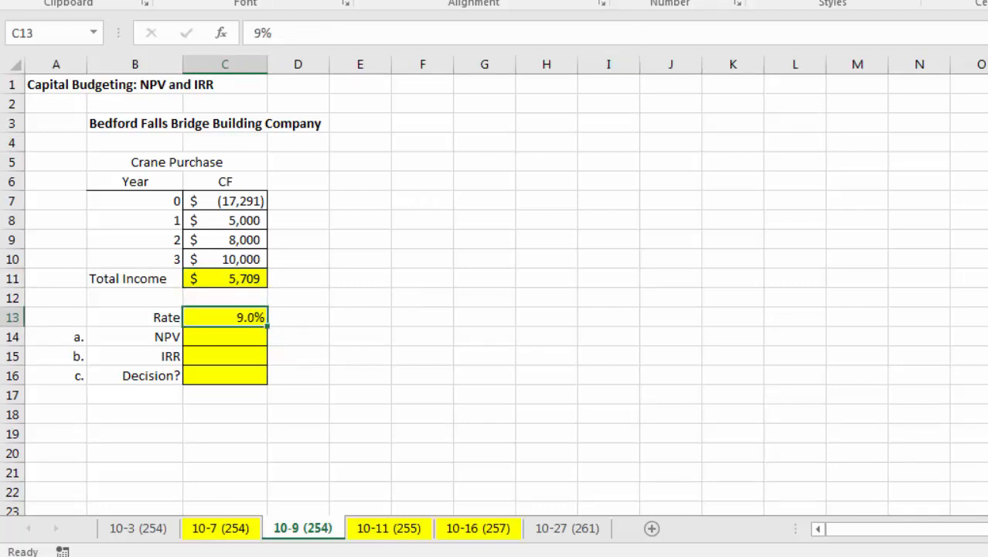
pyautogui.click(360, 374)
# Calculate the crane purchase's NPV in C14 with =NPV(C13,C8:C10)+C7
pyautogui.click(263, 335)
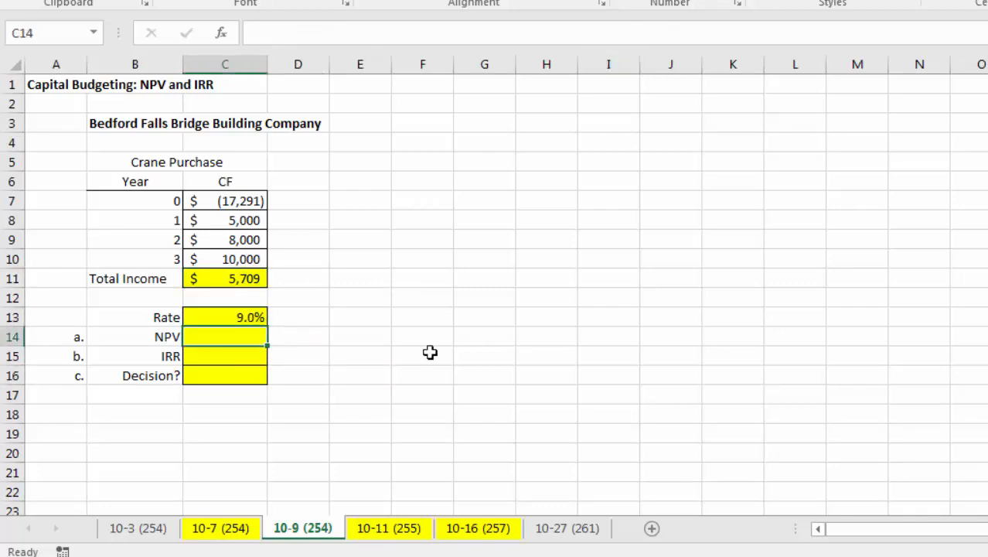
pyautogui.write('=NP')
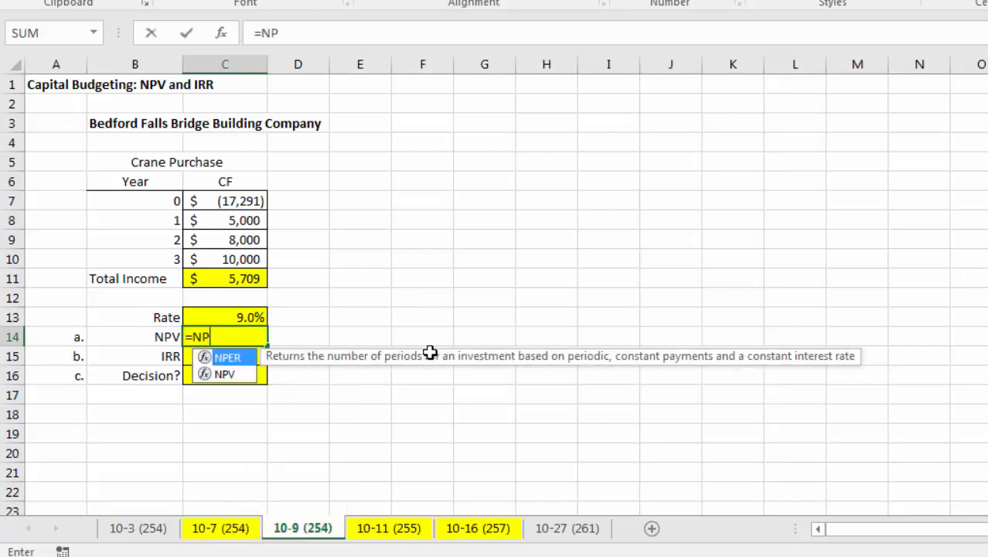
pyautogui.write('V(')
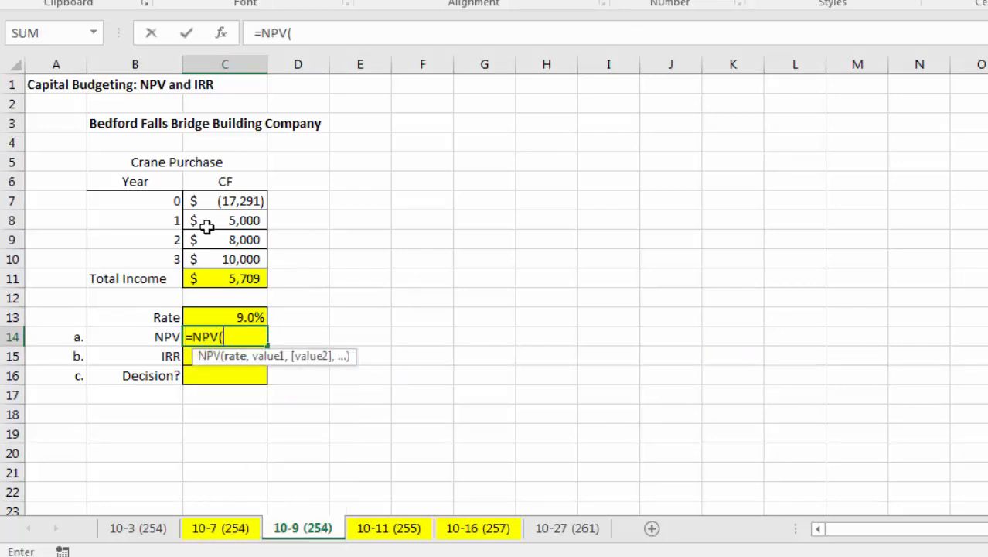
pyautogui.moveTo(208, 220)
pyautogui.mouseDown()
pyautogui.moveTo(224, 241)
pyautogui.moveTo(205, 258)
pyautogui.moveTo(207, 221)
pyautogui.mouseUp()
pyautogui.press('BackSpace')
pyautogui.press('BackSpace')
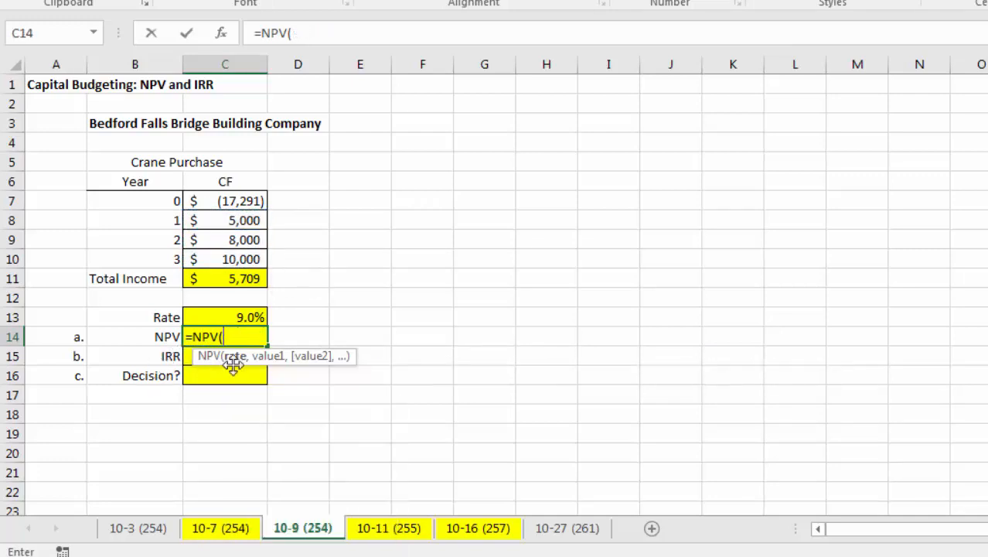
pyautogui.click(245, 318)
pyautogui.write(',')
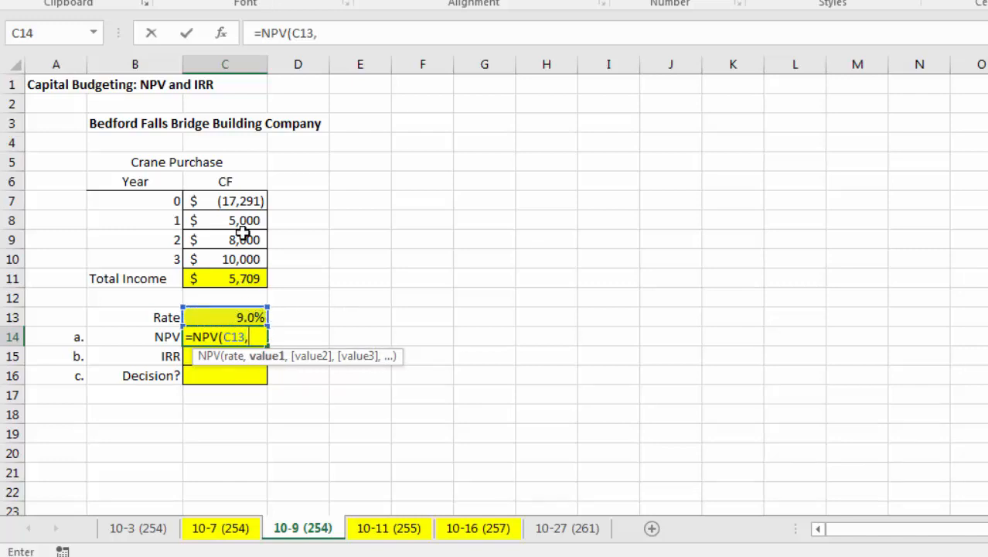
pyautogui.moveTo(244, 221); pyautogui.dragTo(248, 264)
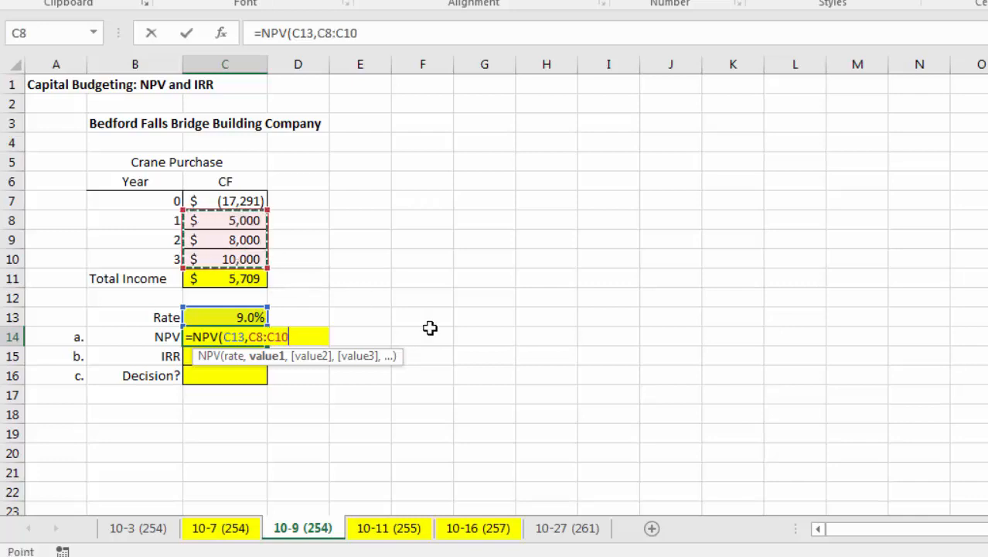
pyautogui.write(')')
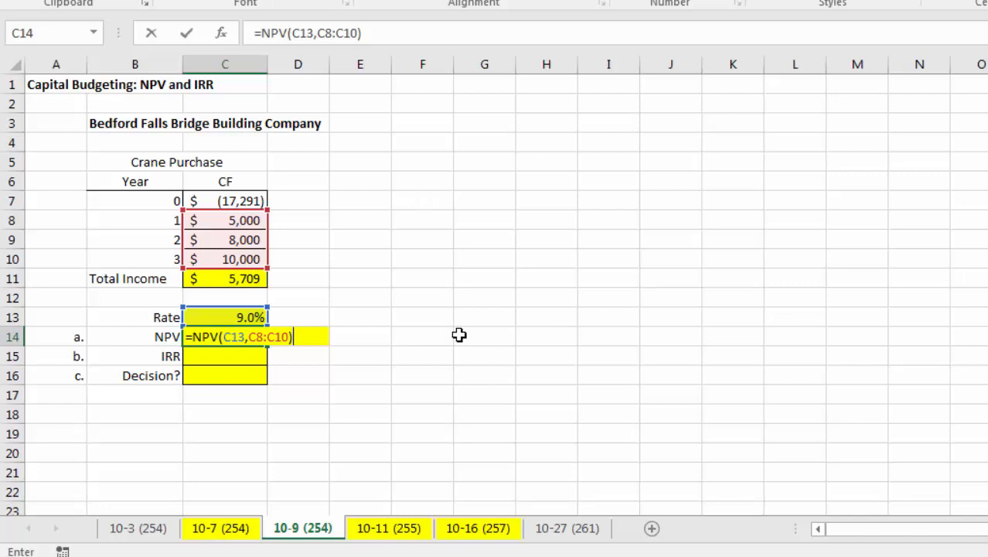
pyautogui.write('+')
pyautogui.click(234, 200)
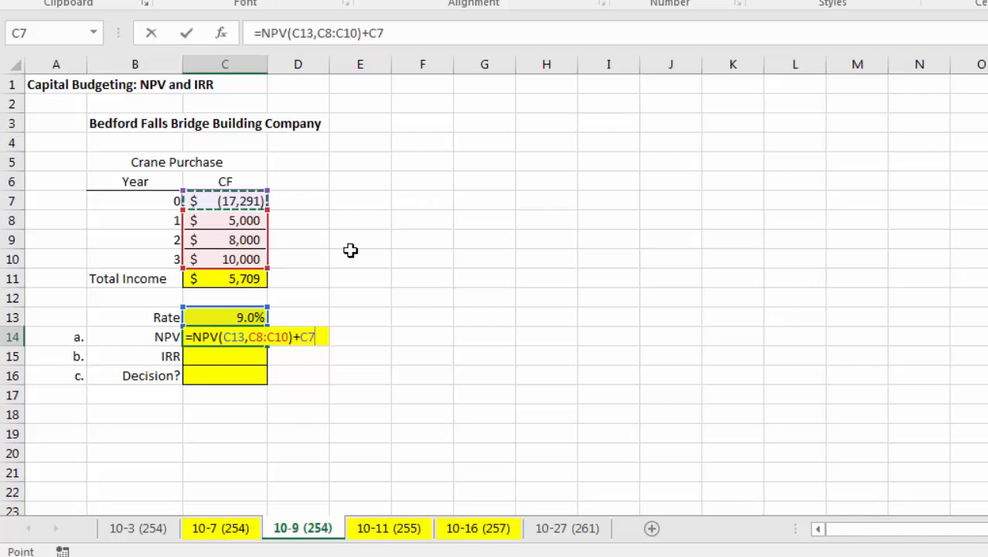
pyautogui.press('Return')
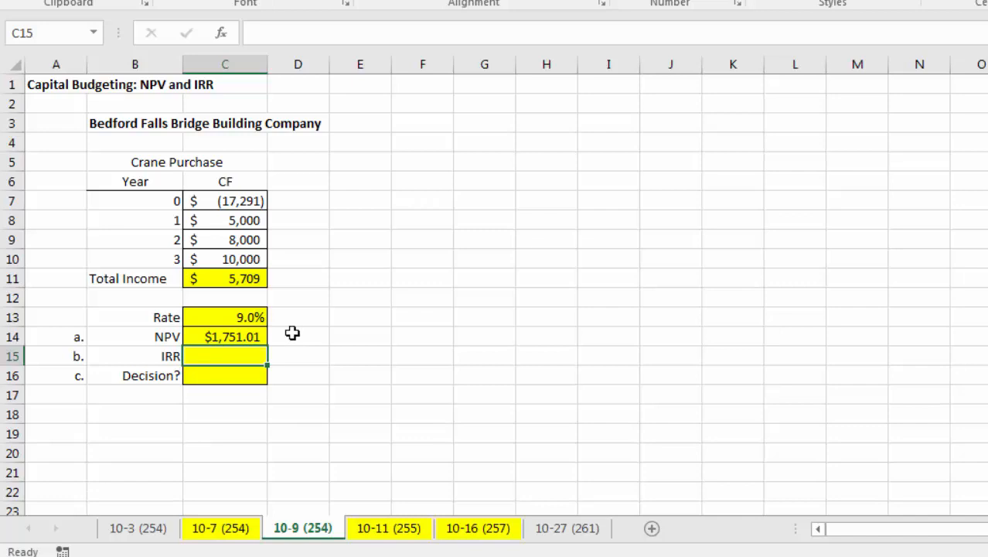
pyautogui.click(246, 318)
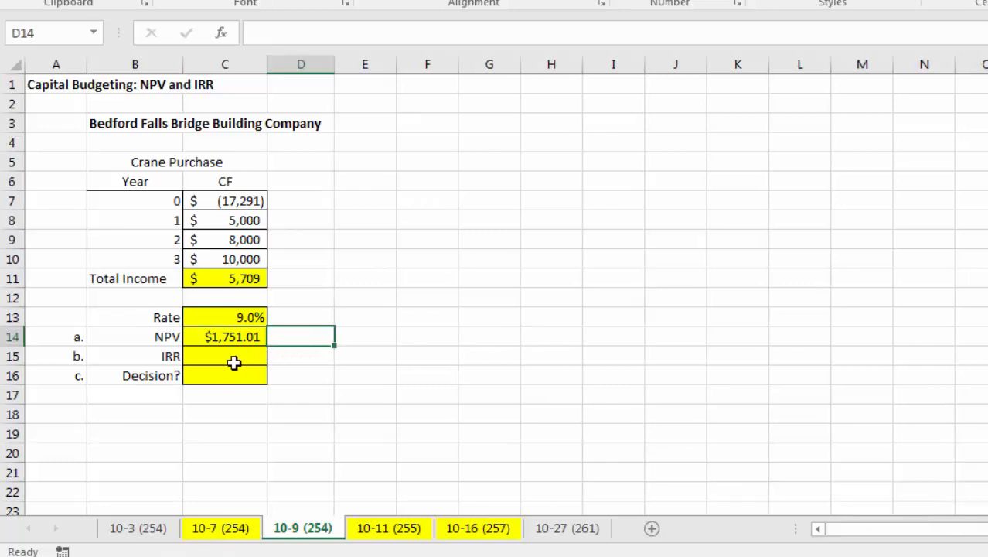
# Calculate the crane purchase's IRR in C15 with =IRR(C7:C10,.09)
pyautogui.click(232, 357)
pyautogui.write('=')
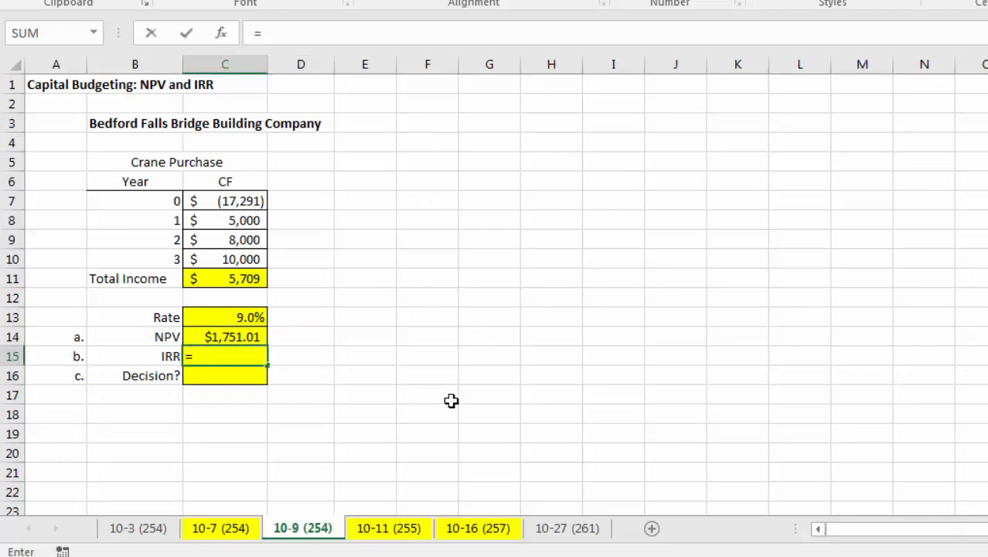
pyautogui.write('irr(')
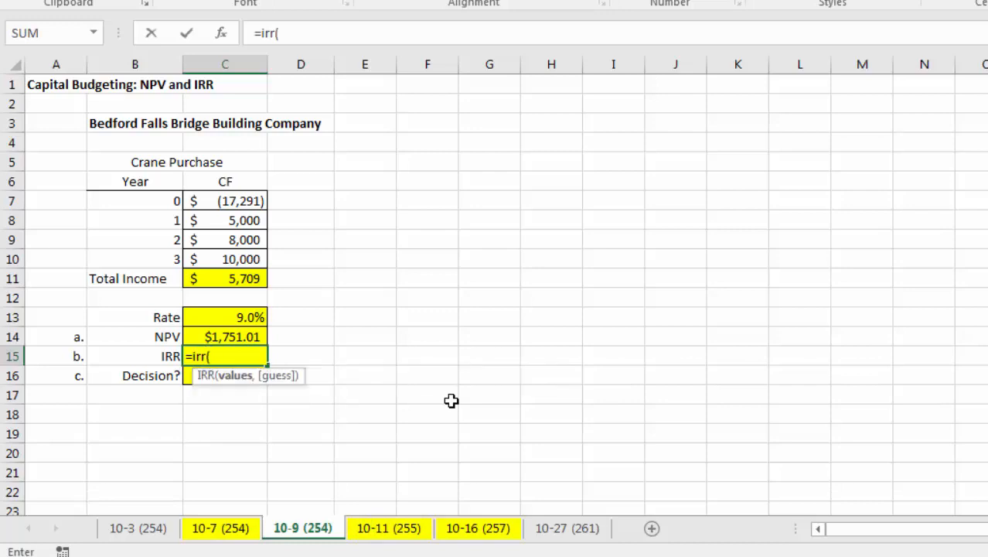
pyautogui.moveTo(210, 202); pyautogui.dragTo(212, 257)
pyautogui.write(',')
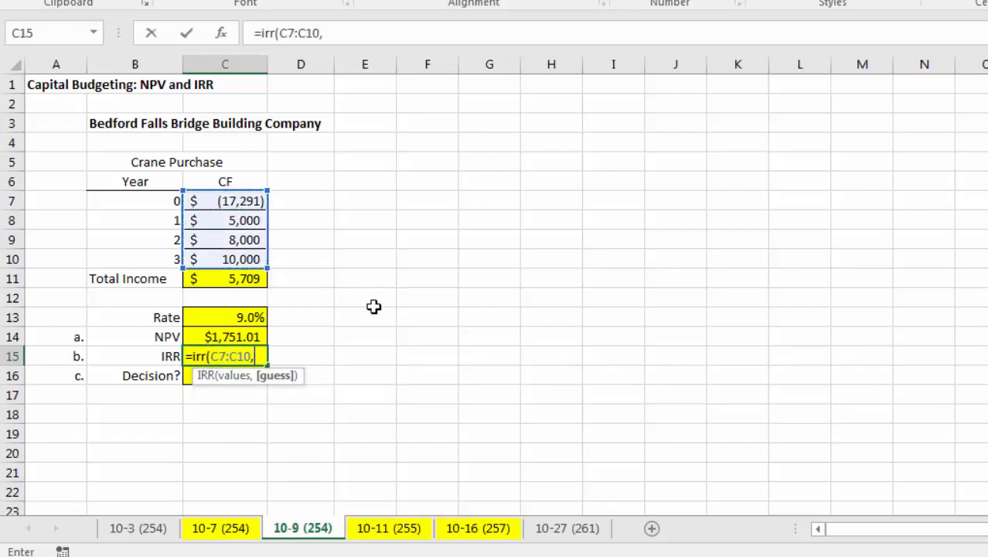
pyautogui.write('.09')
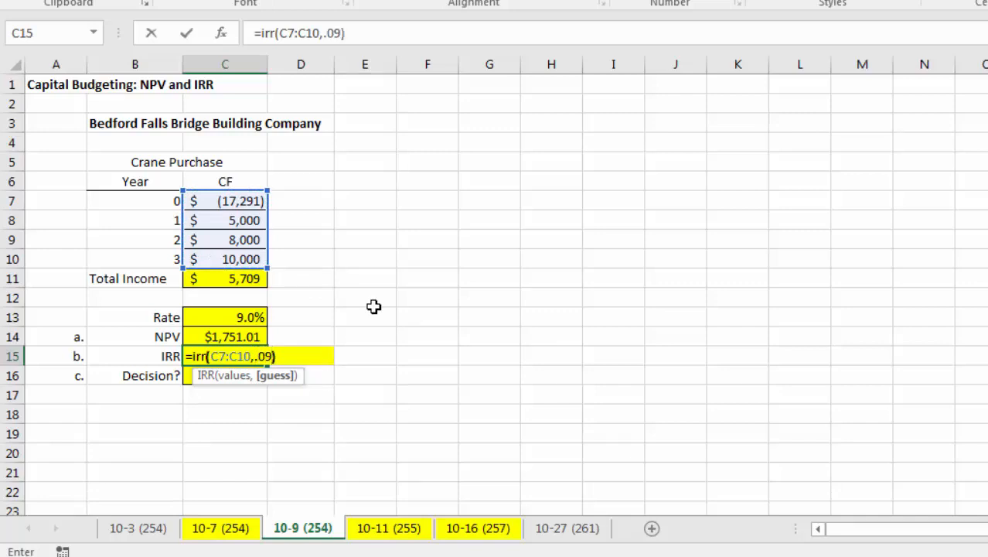
pyautogui.press('Return')
pyautogui.click(245, 354)
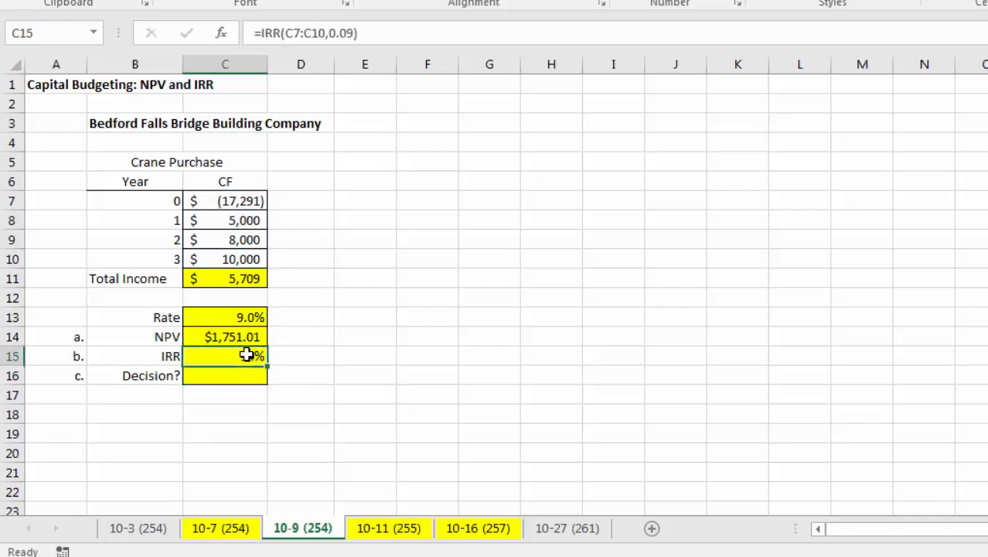
# Compare the crane purchase's IRR, rate and NPV, and enter the decision Go! in C16
pyautogui.click(242, 379)
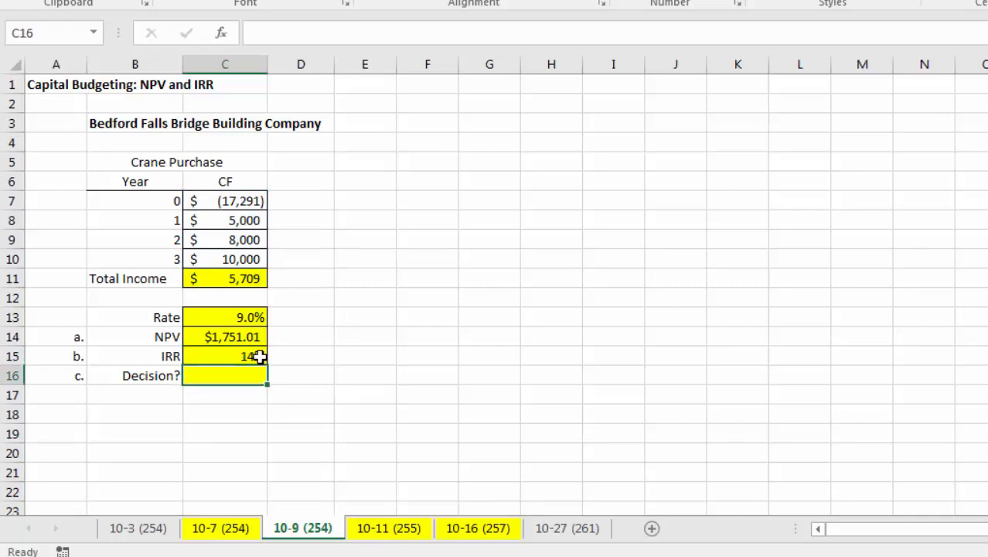
pyautogui.click(258, 355)
pyautogui.click(258, 316)
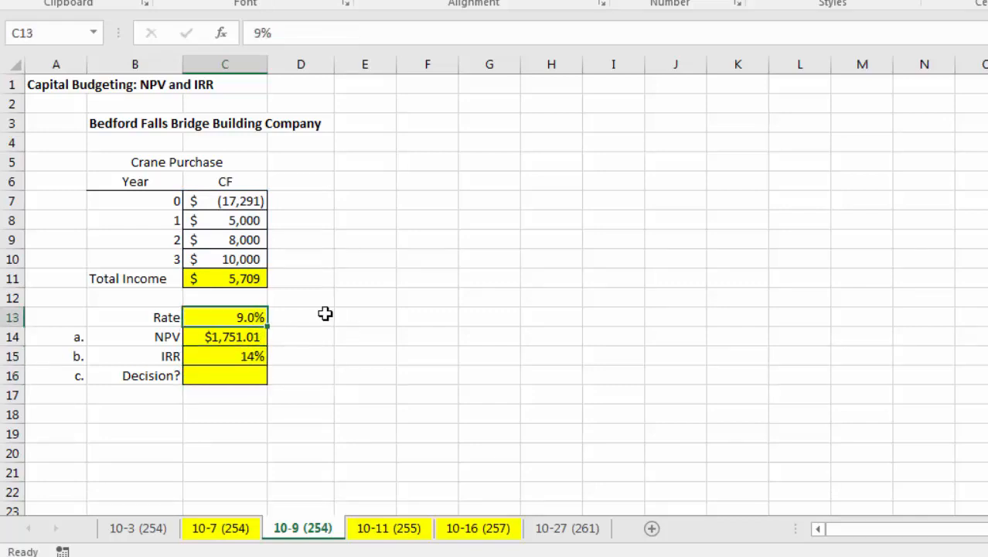
pyautogui.click(208, 334)
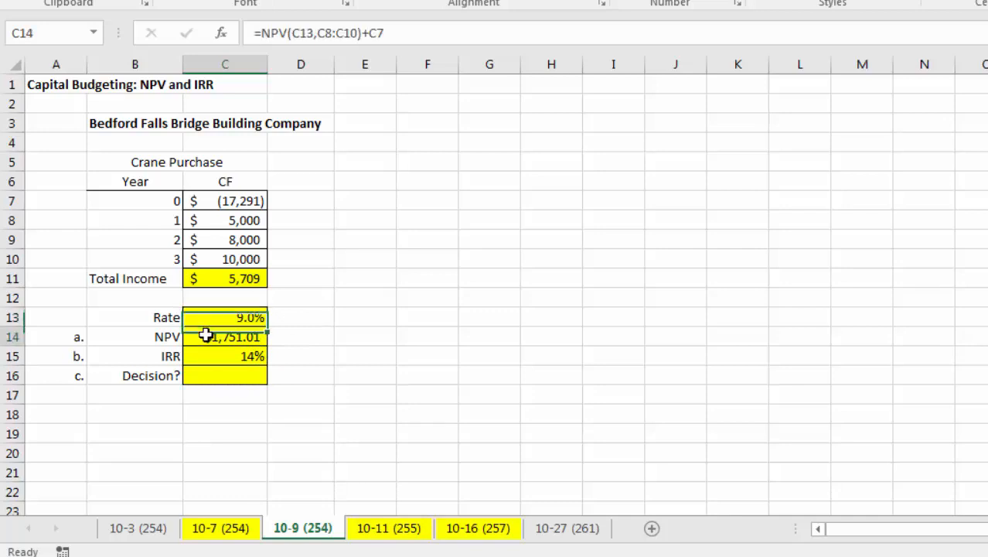
pyautogui.click(238, 378)
pyautogui.write('Go!')
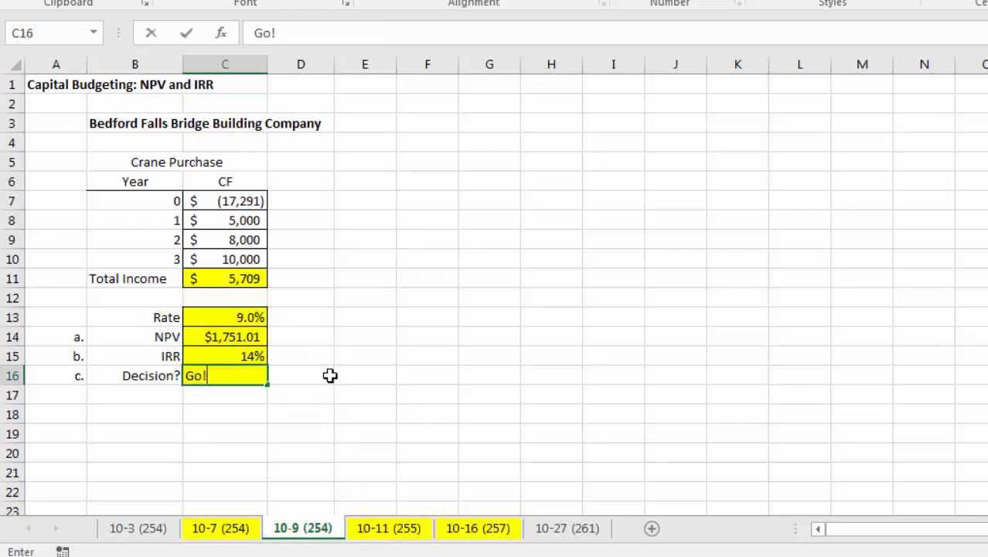
pyautogui.click(330, 375)
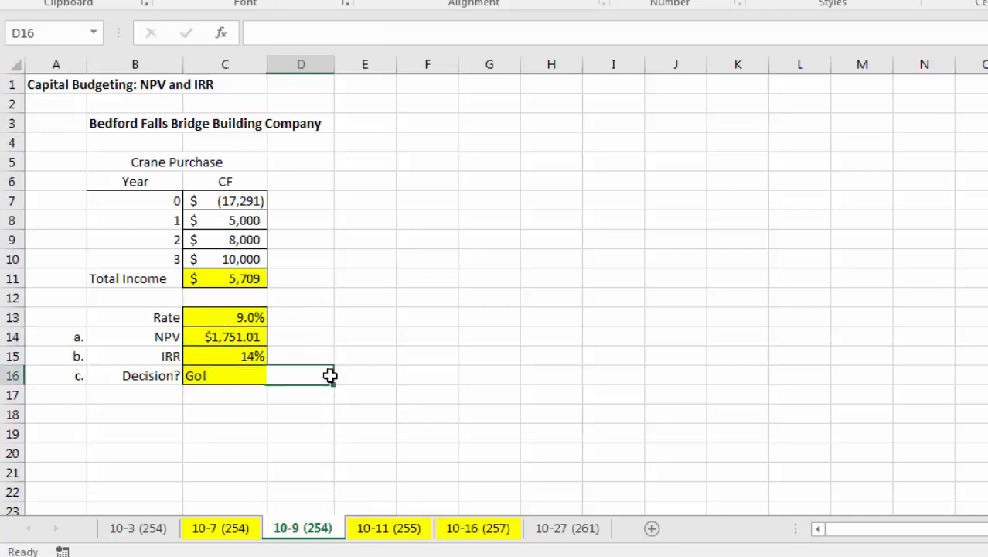
# On sheet 10-11 (255), examine the headings, cash flow tables and total income cells of the two irrigation projects
pyautogui.click(407, 528)
pyautogui.click(608, 183)
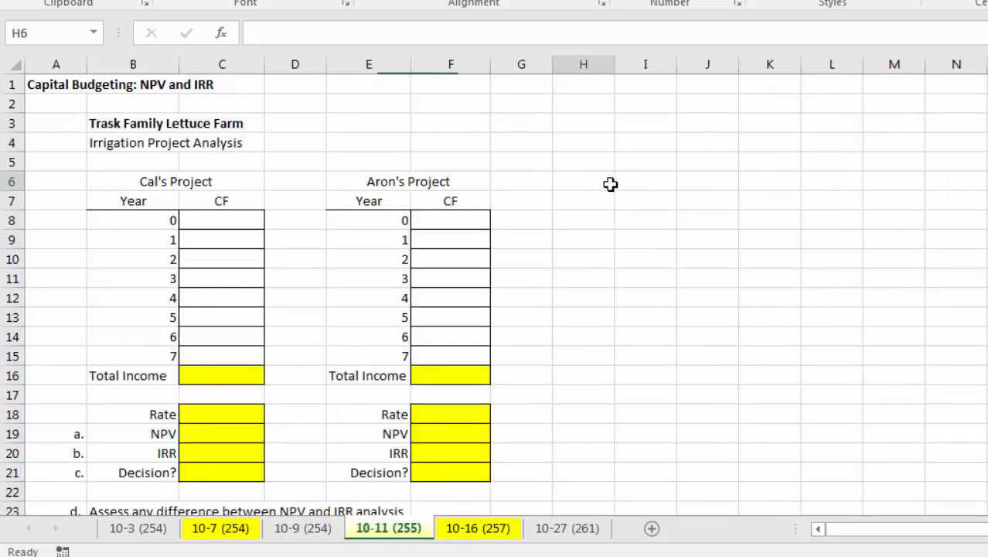
pyautogui.scroll(-1, 614, 167)
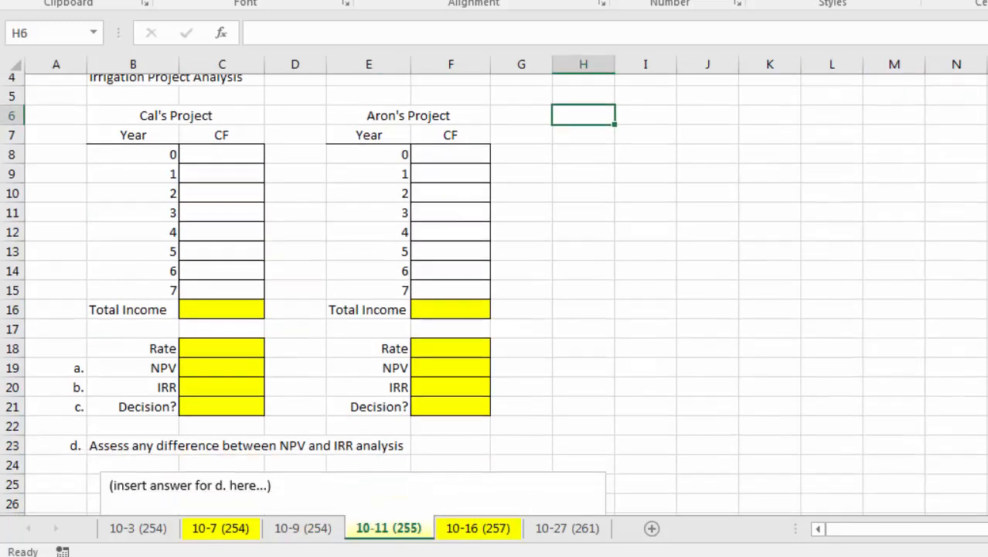
pyautogui.scroll(1, 615, 166)
pyautogui.click(108, 104)
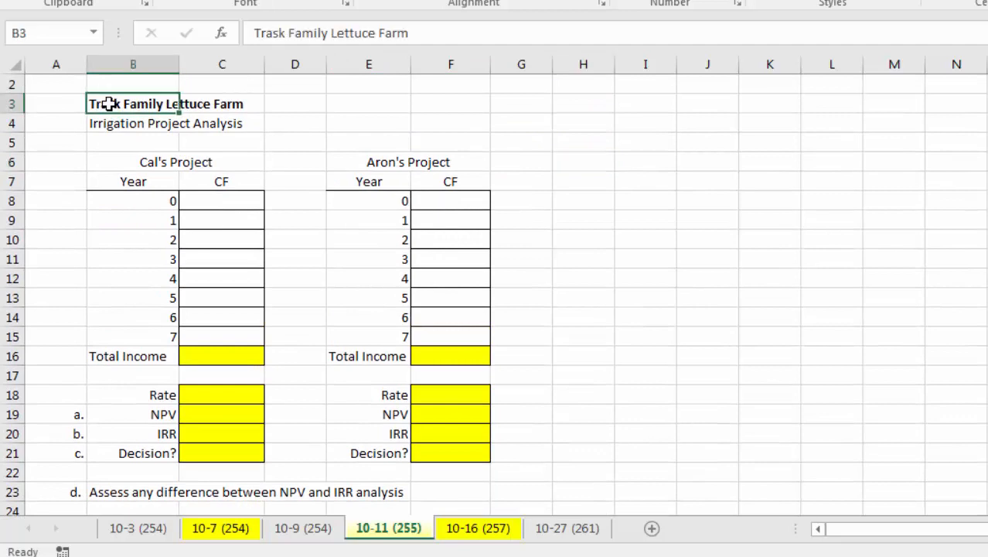
pyautogui.click(220, 161)
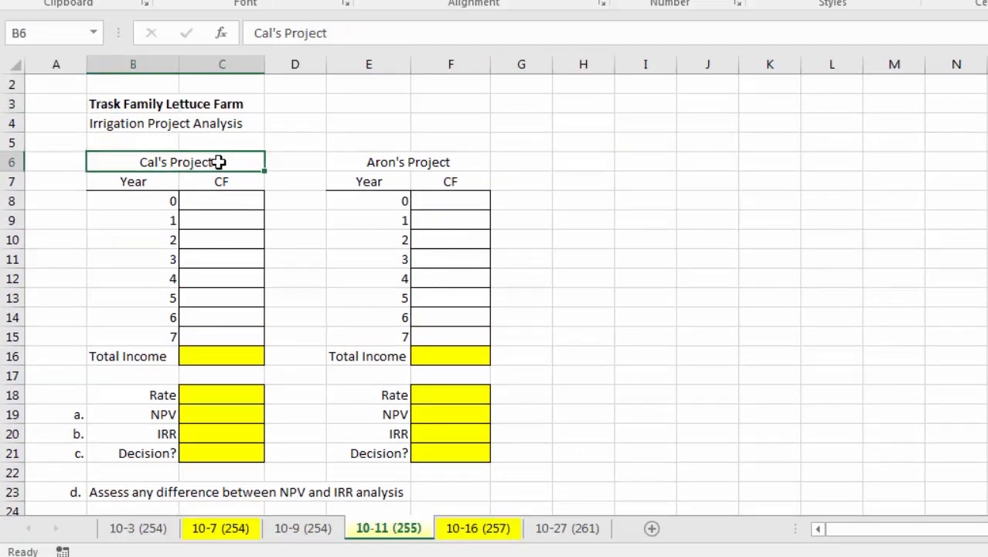
pyautogui.click(366, 158)
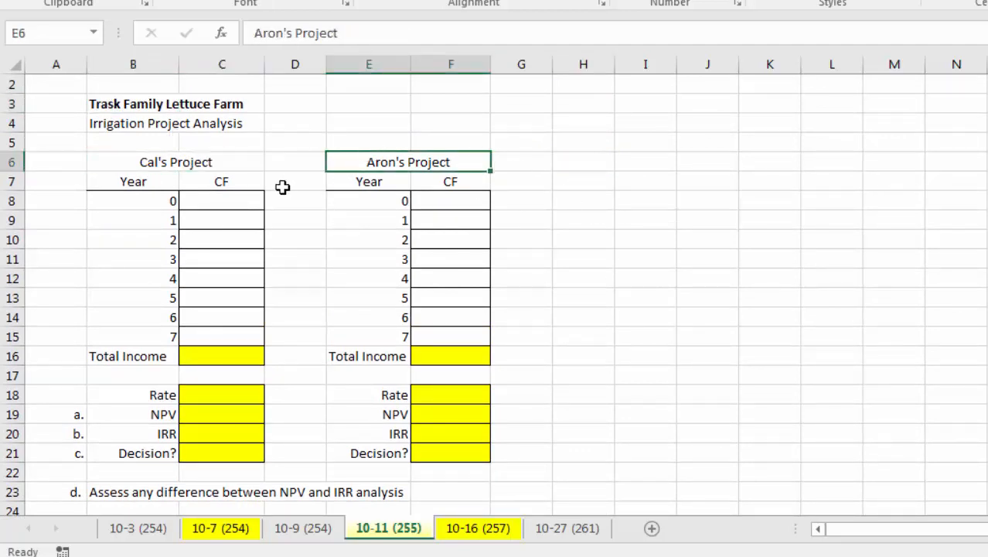
pyautogui.moveTo(212, 201); pyautogui.dragTo(210, 337)
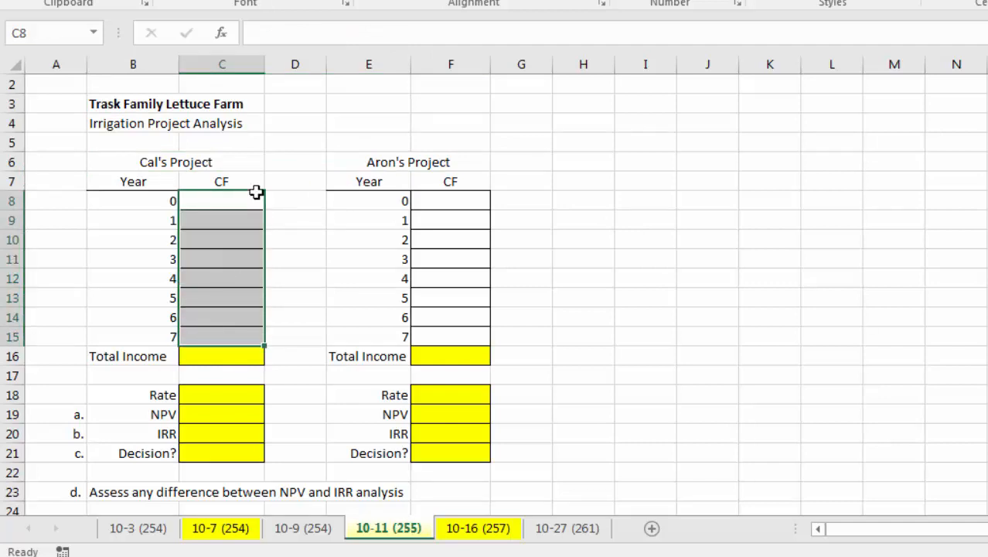
pyautogui.click(231, 201)
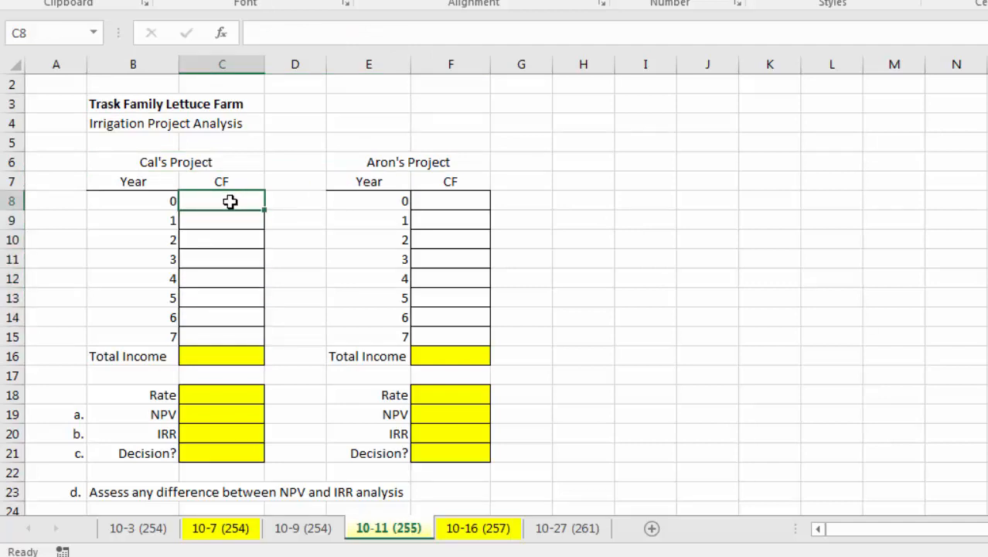
pyautogui.moveTo(229, 224); pyautogui.dragTo(225, 333)
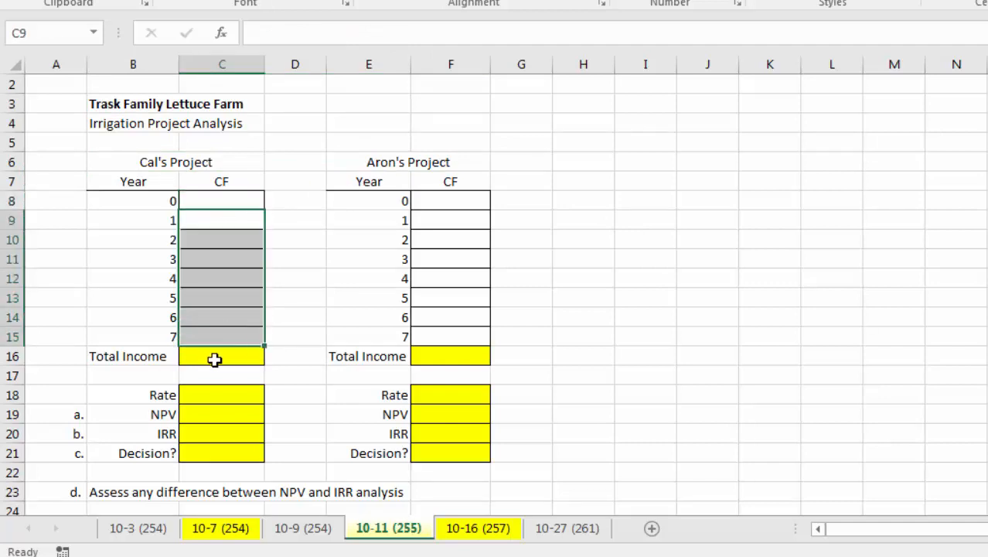
pyautogui.click(214, 359)
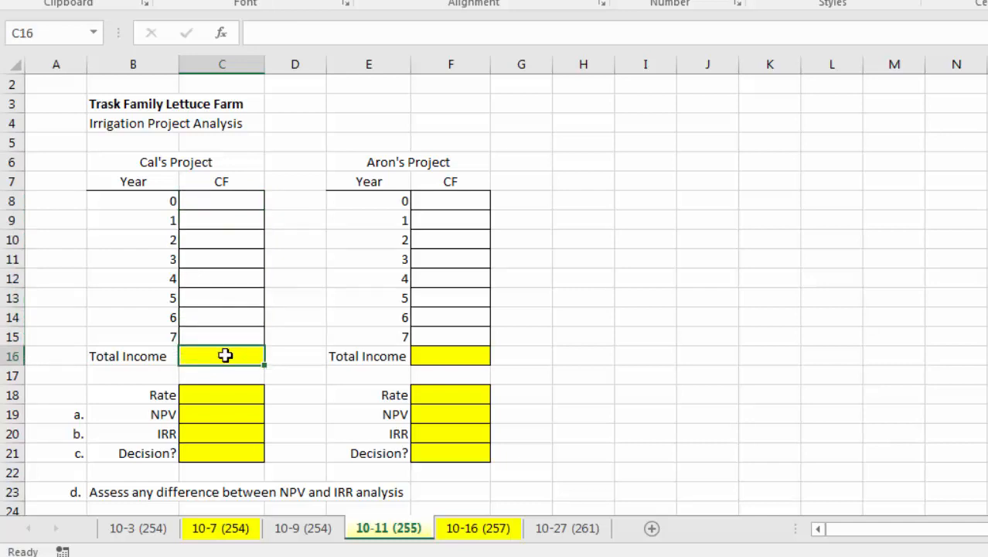
pyautogui.click(422, 361)
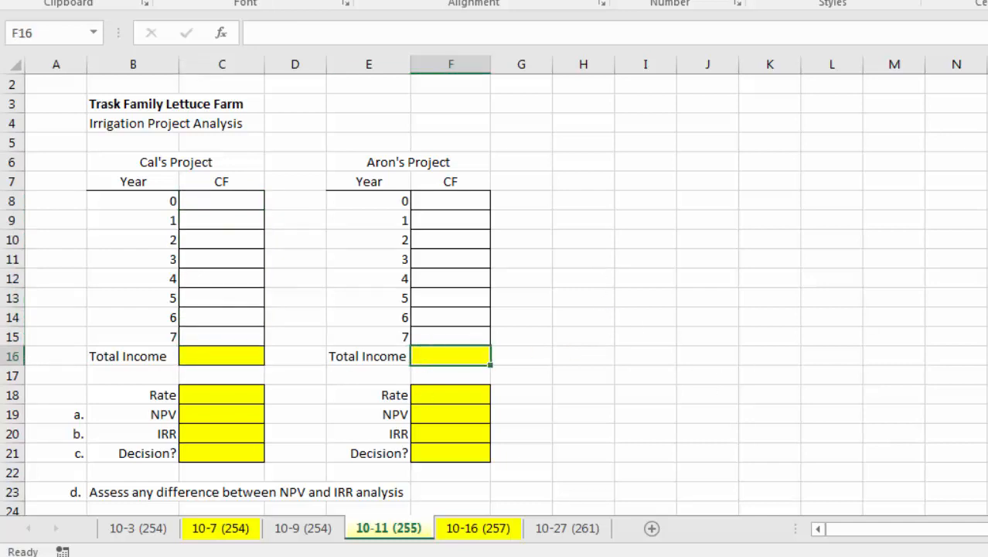
# Examine the first irrigation project's rate, NPV and IRR cells and the cash flow ranges in C8:C15 that they draw on
pyautogui.scroll(-1, 606, 247)
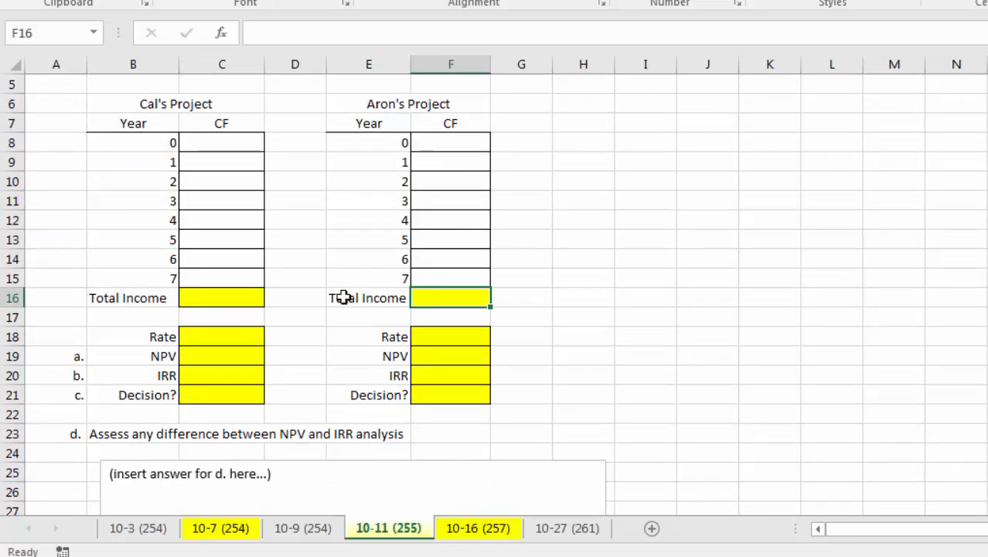
pyautogui.click(225, 341)
pyautogui.click(225, 356)
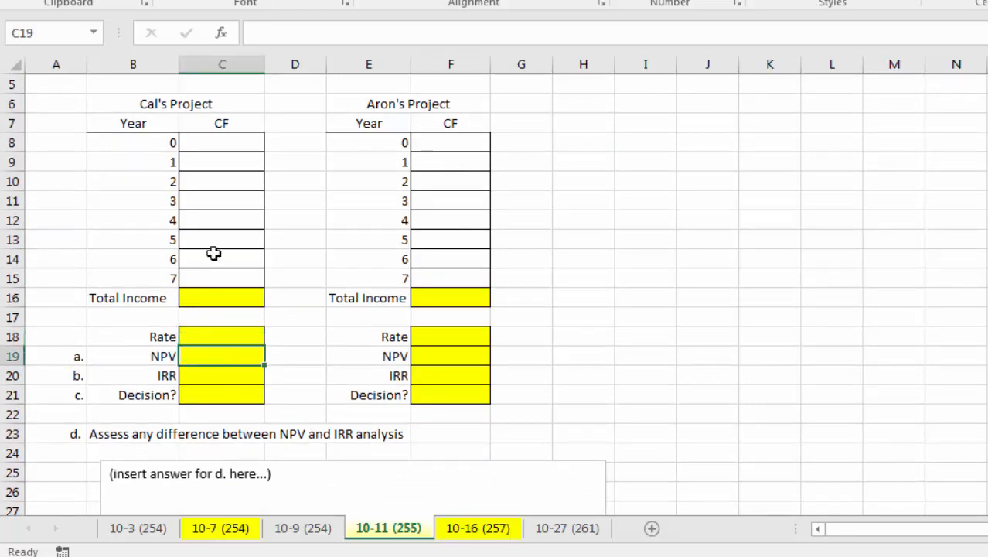
pyautogui.moveTo(207, 162); pyautogui.dragTo(205, 279)
pyautogui.click(245, 141)
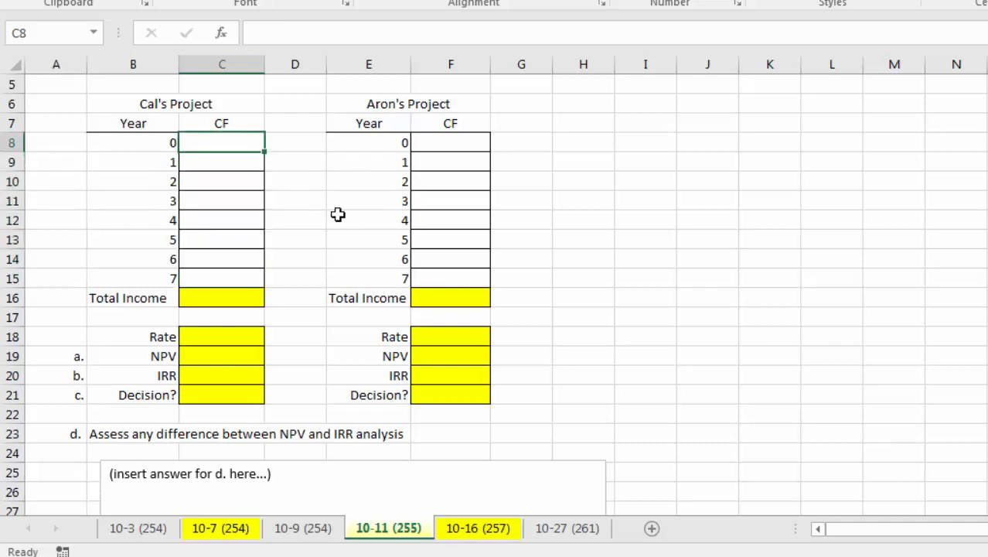
pyautogui.click(234, 379)
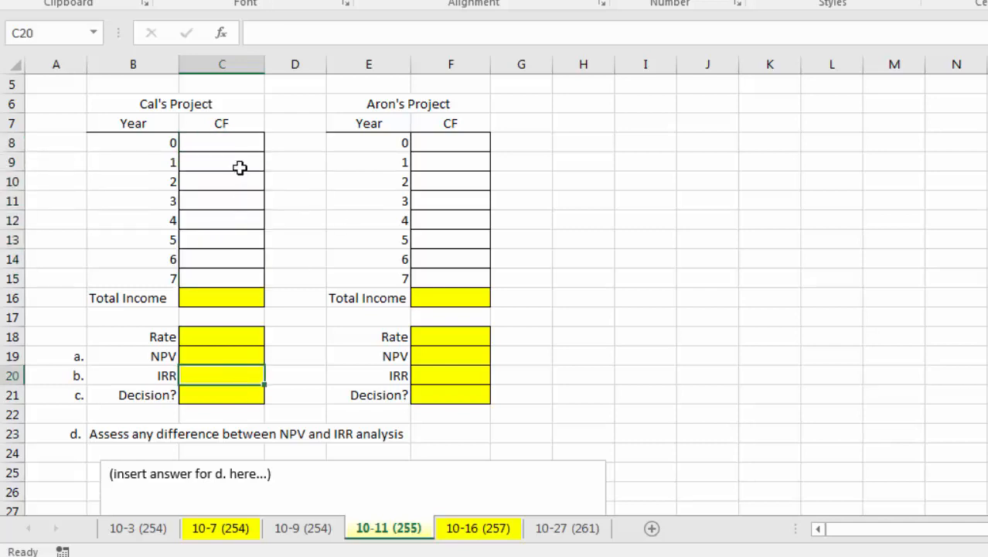
pyautogui.moveTo(248, 139); pyautogui.dragTo(232, 285)
pyautogui.click(295, 277)
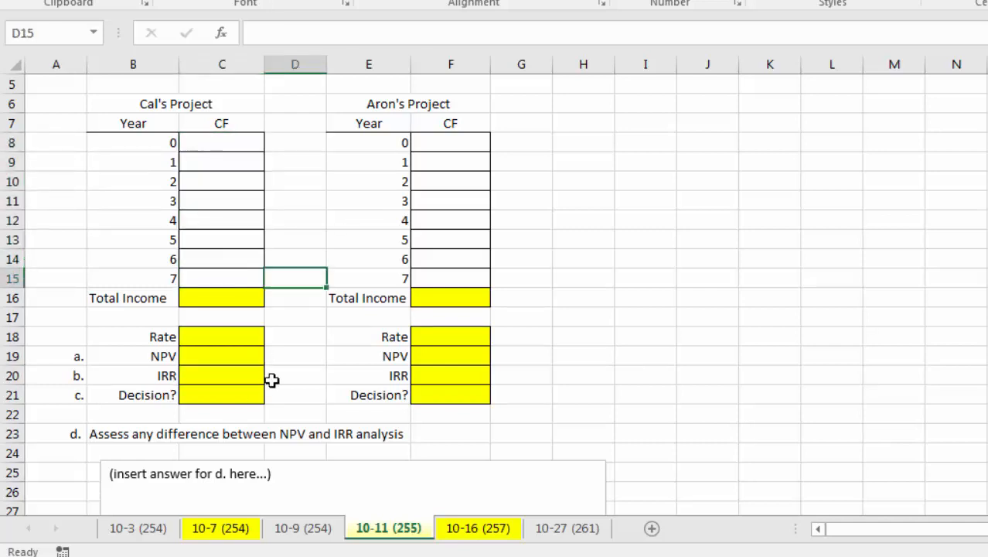
# Examine both irrigation projects' decision cells in C21 and F21 and the answer box for part d
pyautogui.click(224, 396)
pyautogui.click(474, 397)
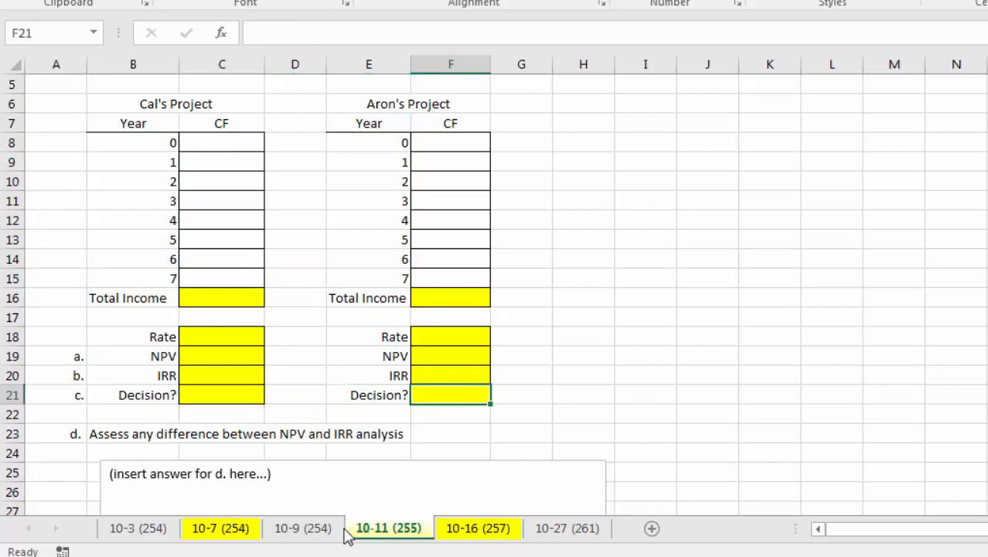
pyautogui.click(458, 473)
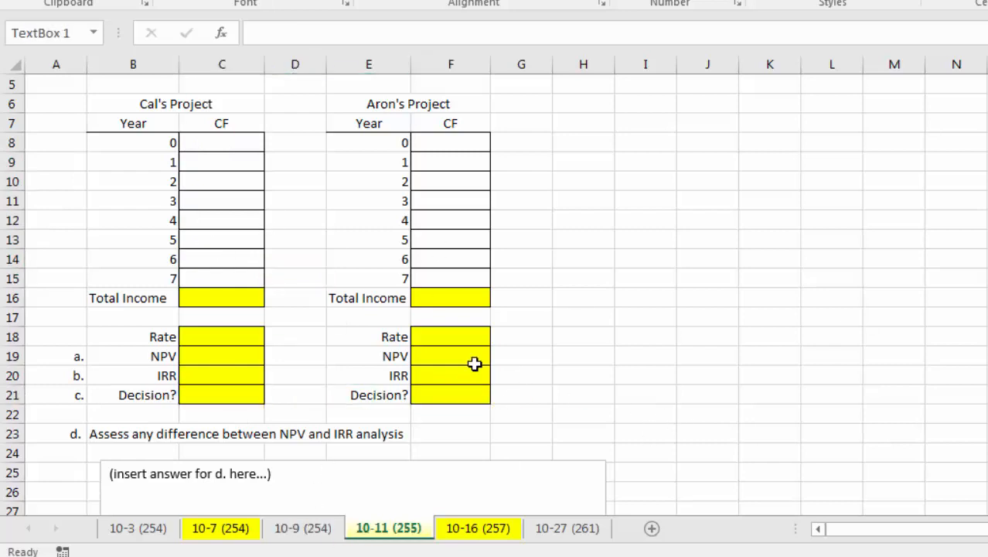
pyautogui.click(542, 339)
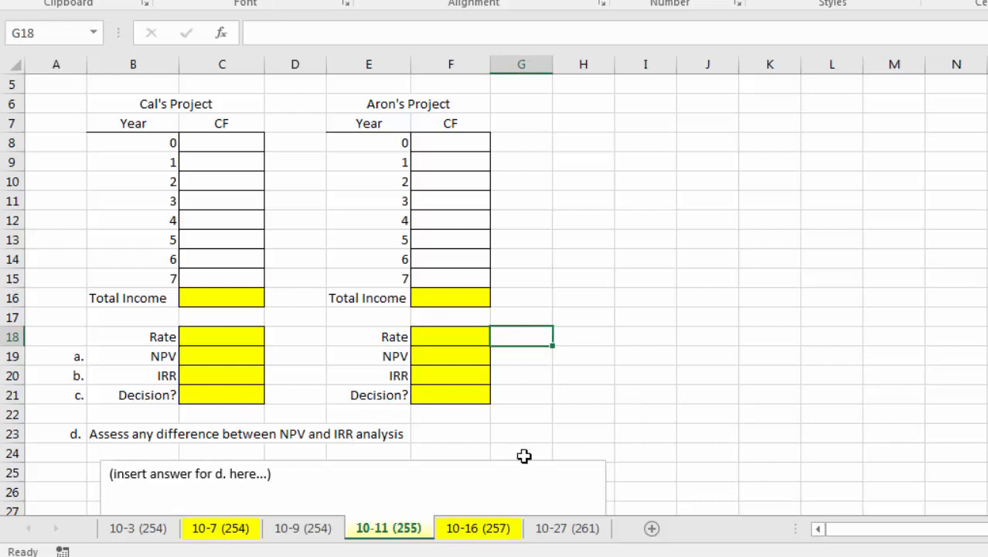
# On sheet 10-16 (257), examine the oil drilling project's heading and its year 0 to 5 cash flow cells in C6:C11
pyautogui.click(482, 530)
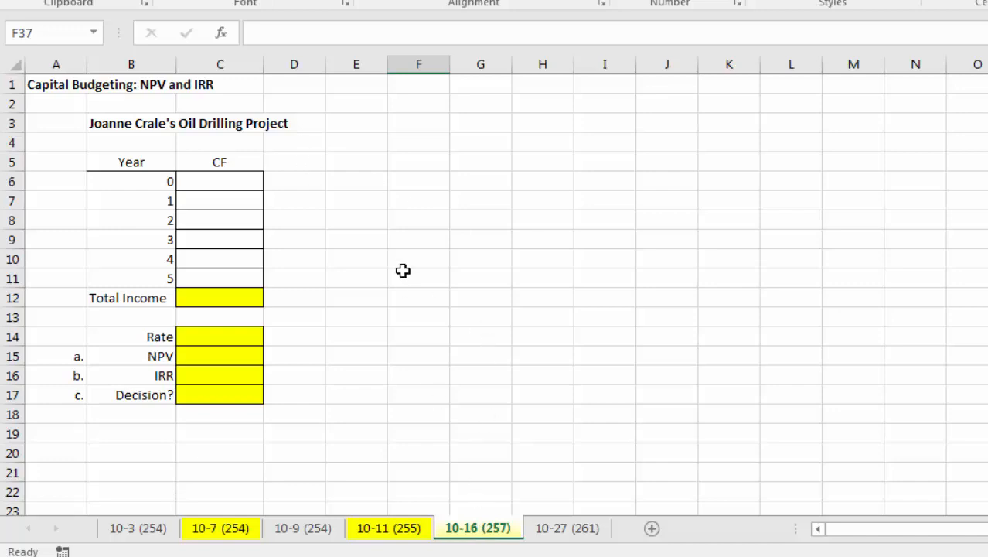
pyautogui.click(368, 123)
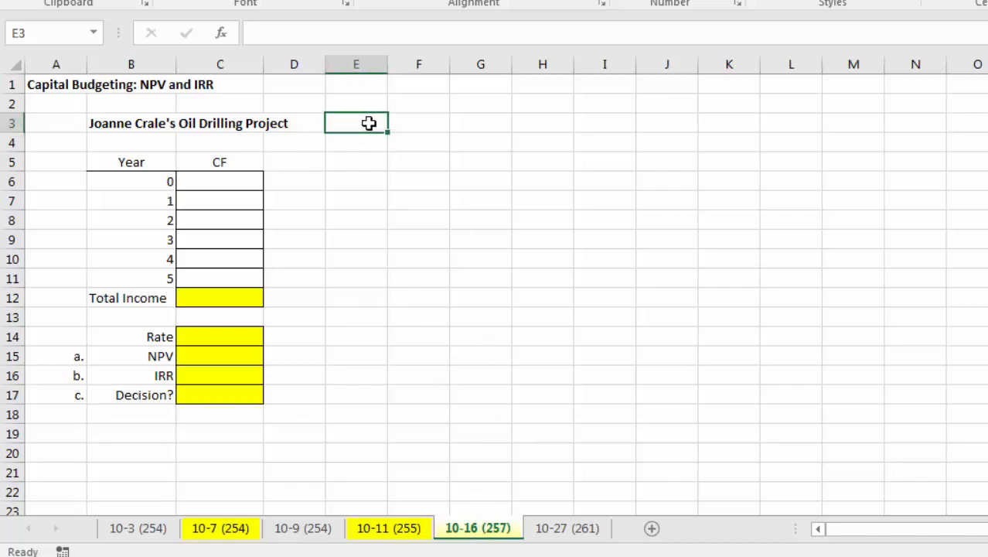
pyautogui.click(127, 126)
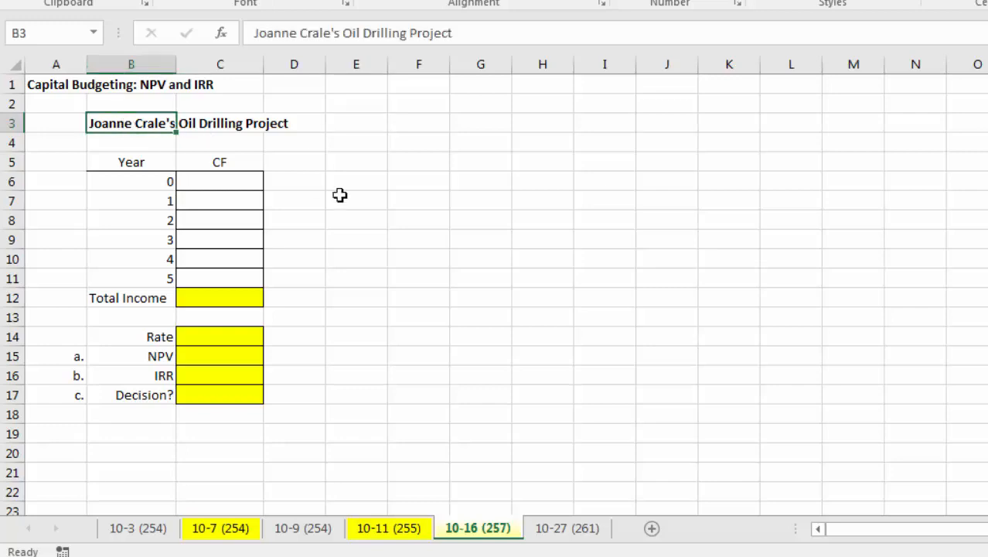
pyautogui.click(430, 251)
pyautogui.click(353, 184)
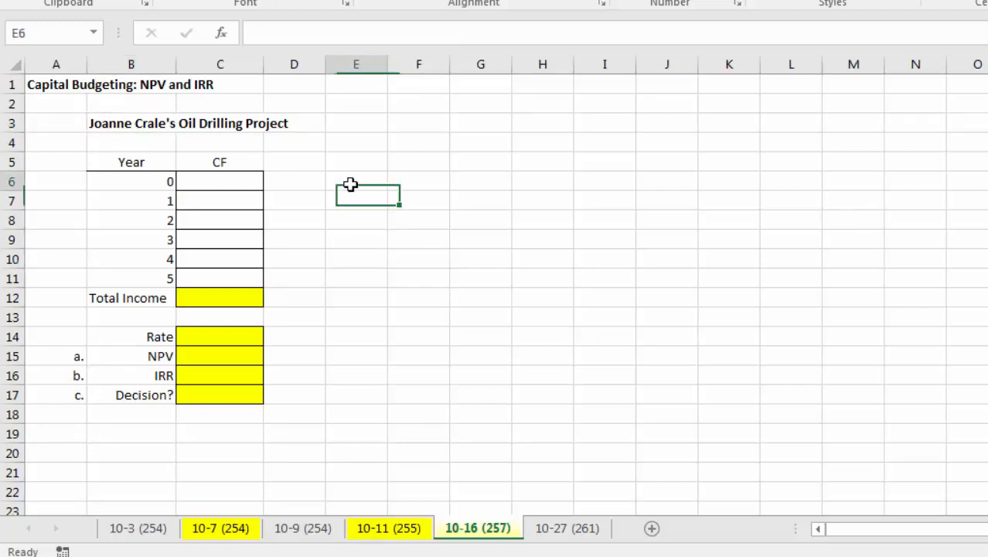
pyautogui.click(208, 180)
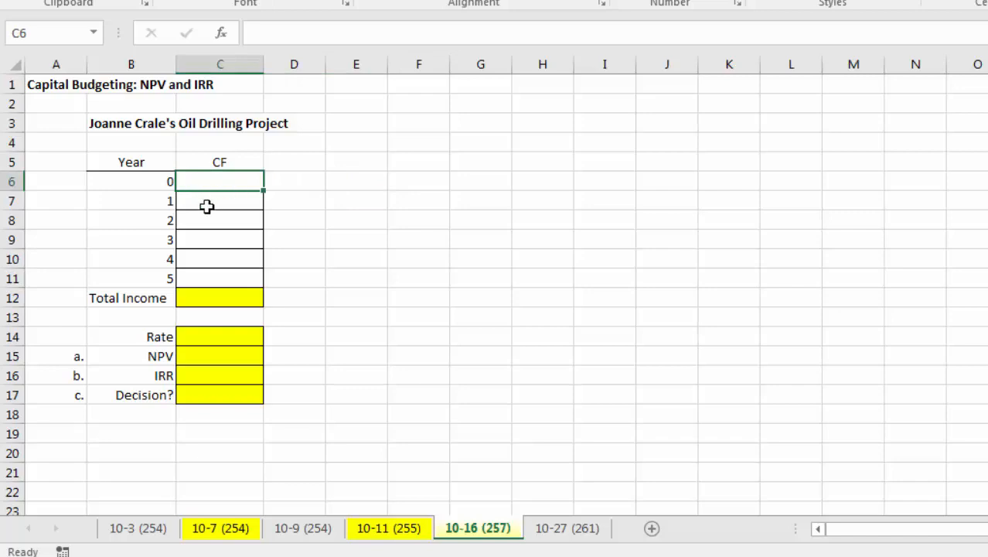
pyautogui.moveTo(221, 200); pyautogui.dragTo(212, 260)
pyautogui.click(209, 279)
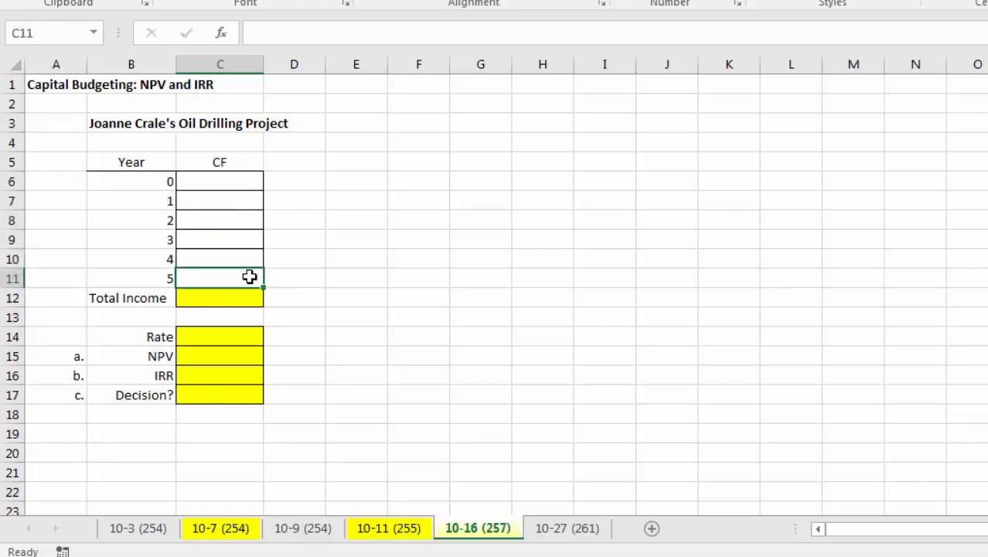
pyautogui.click(285, 267)
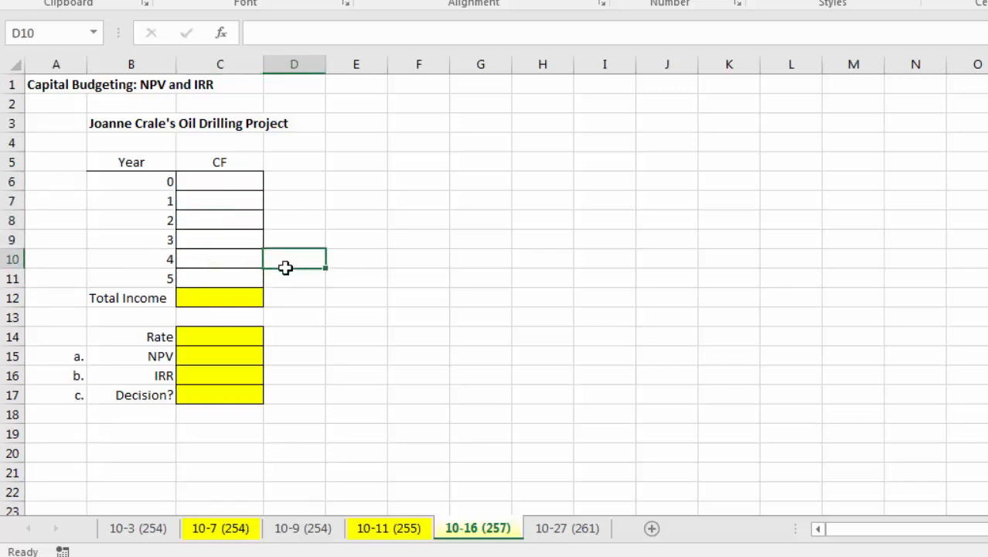
# Examine the oil drilling project's total income cell C12 and its rate, NPV, IRR and decision cells in C14:C17
pyautogui.click(227, 301)
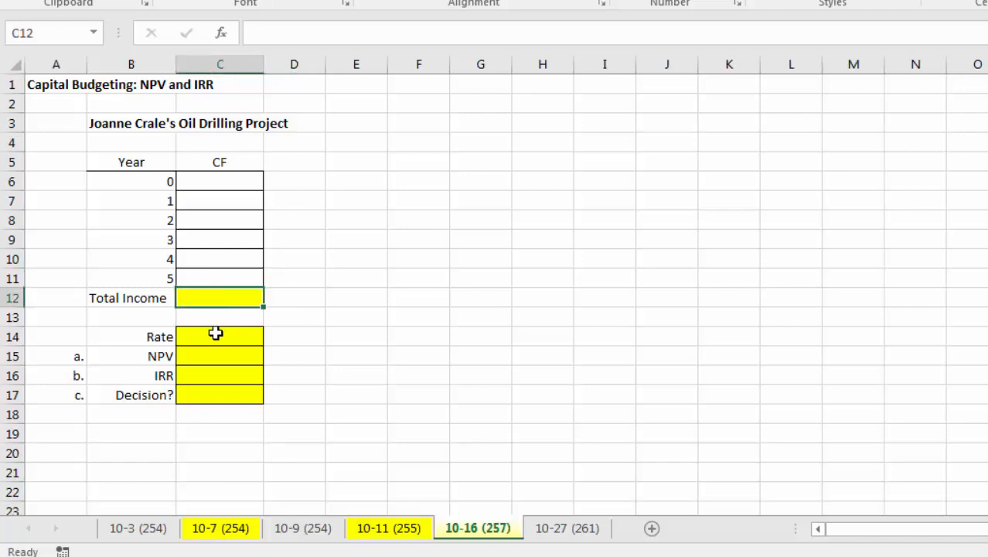
pyautogui.click(216, 334)
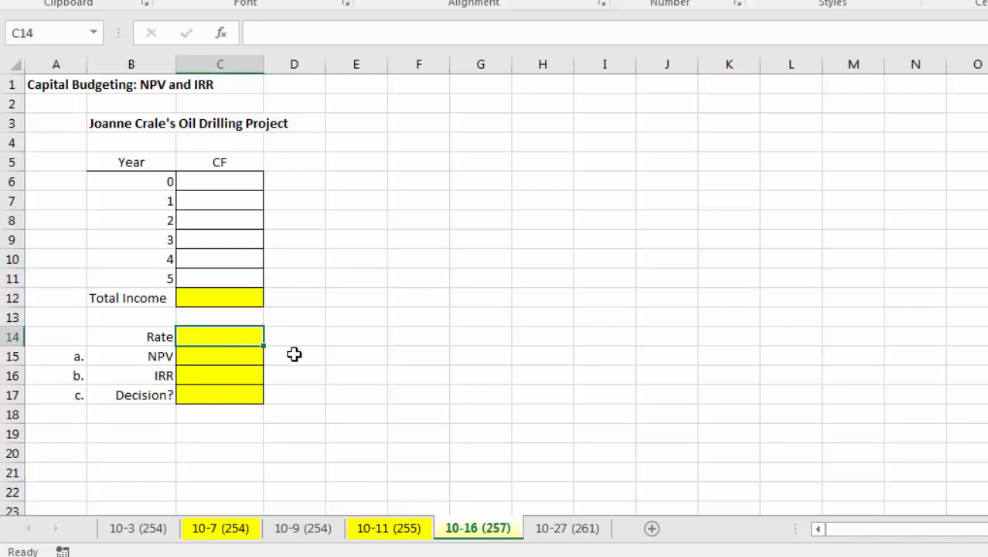
pyautogui.click(244, 354)
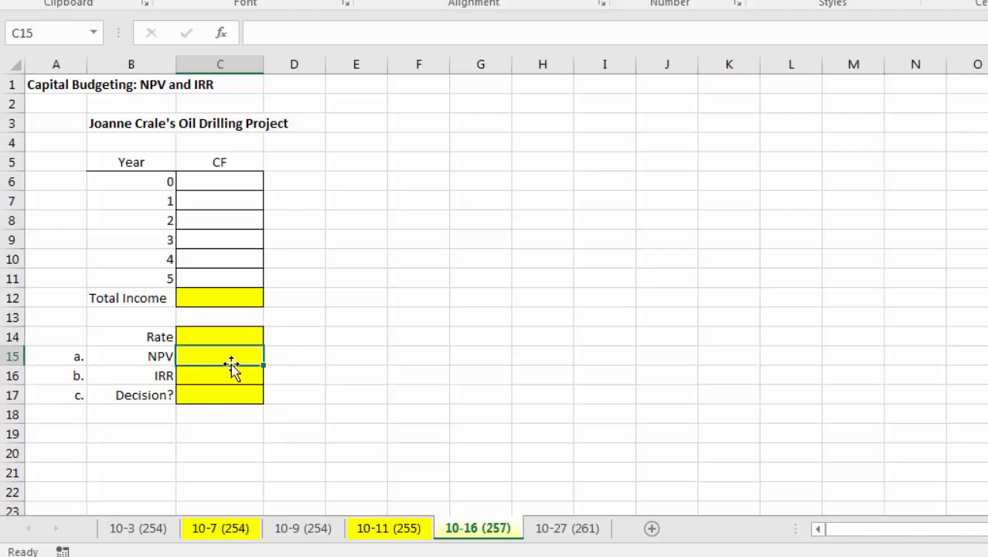
pyautogui.click(231, 373)
pyautogui.click(227, 393)
pyautogui.click(378, 438)
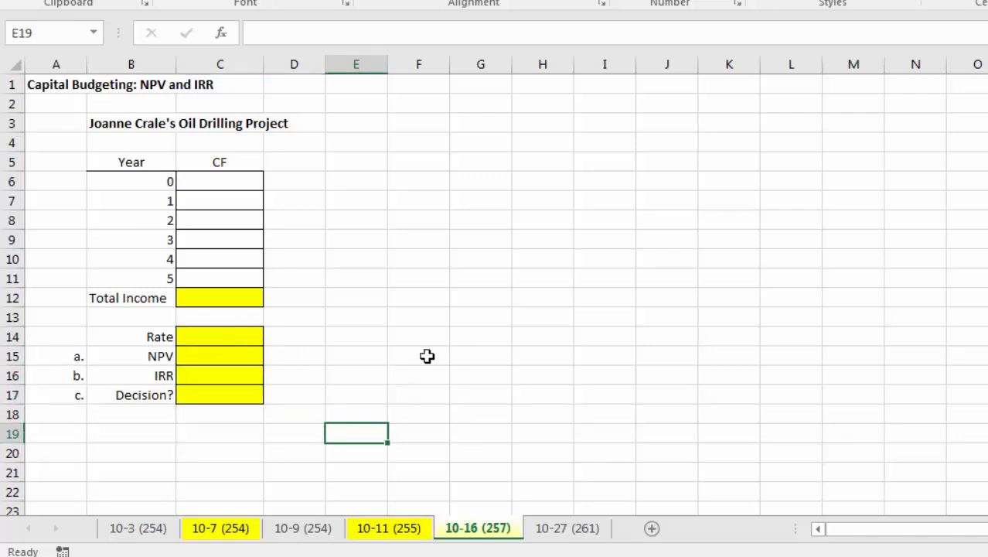
pyautogui.moveTo(255, 357); pyautogui.dragTo(255, 375)
pyautogui.click(198, 357)
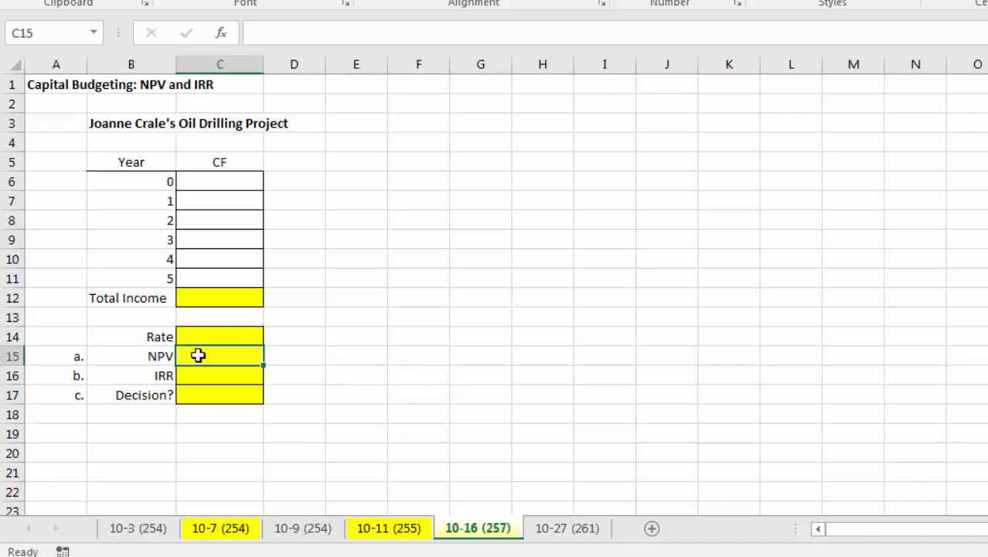
pyautogui.click(197, 374)
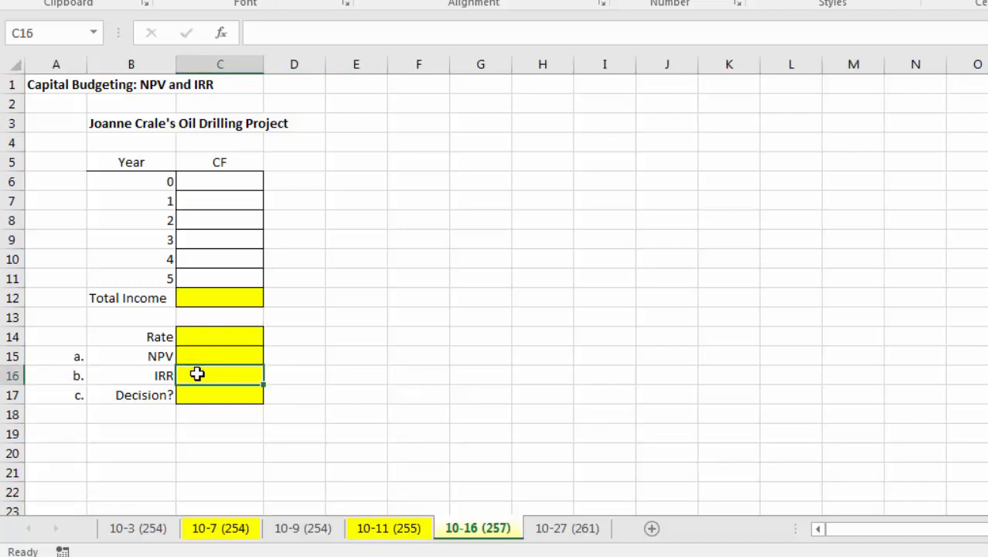
pyautogui.click(216, 334)
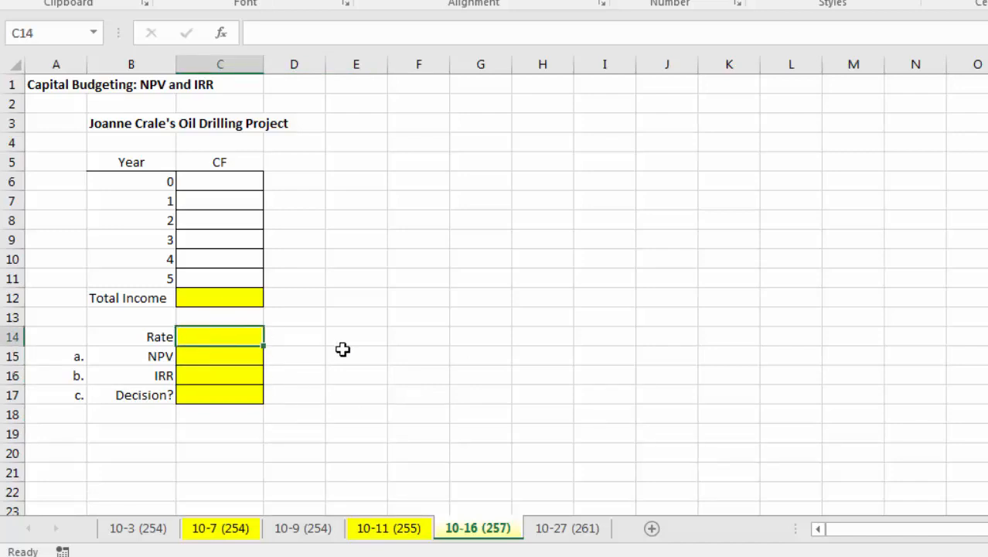
pyautogui.click(545, 417)
# On sheet 10-27 (261), examine the P1 and P2 project headings and the alternative discount rate scenarios further down
pyautogui.click(560, 529)
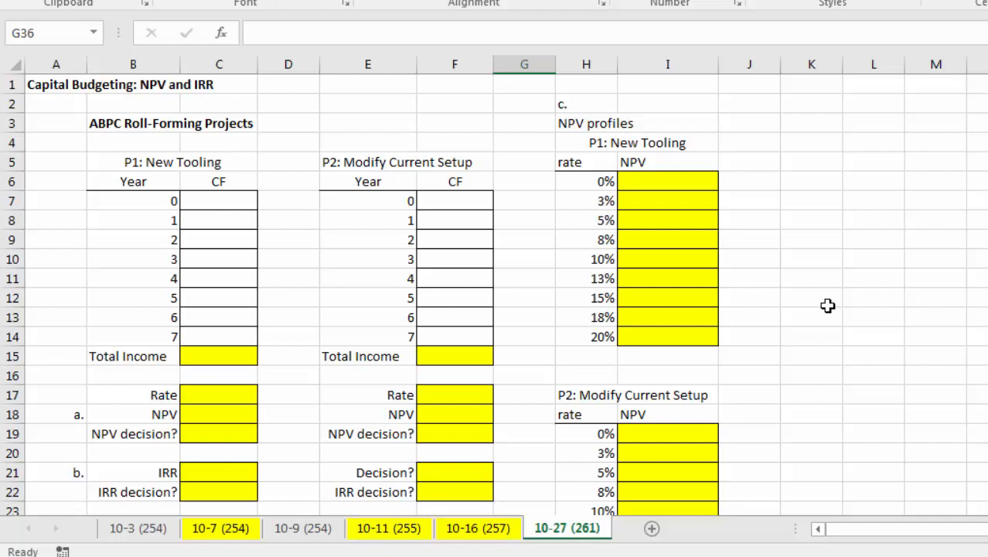
pyautogui.click(150, 159)
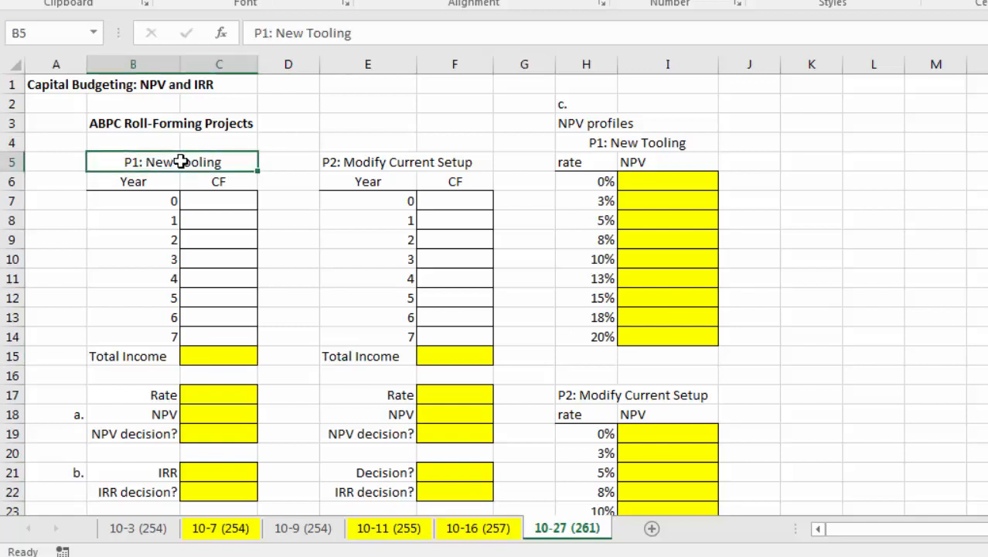
pyautogui.click(363, 158)
pyautogui.moveTo(161, 165); pyautogui.dragTo(195, 463)
pyautogui.click(591, 442)
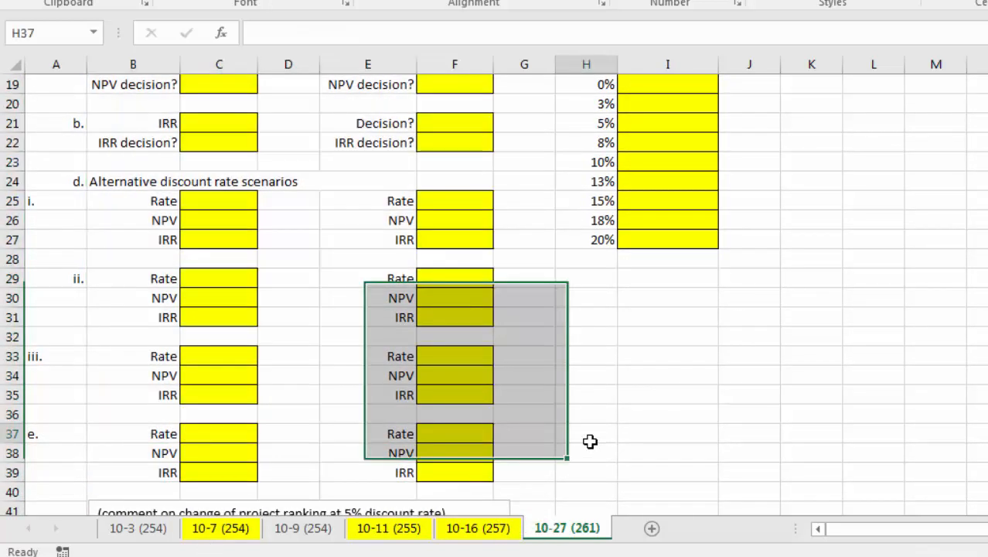
pyautogui.scroll(6, 352, 175)
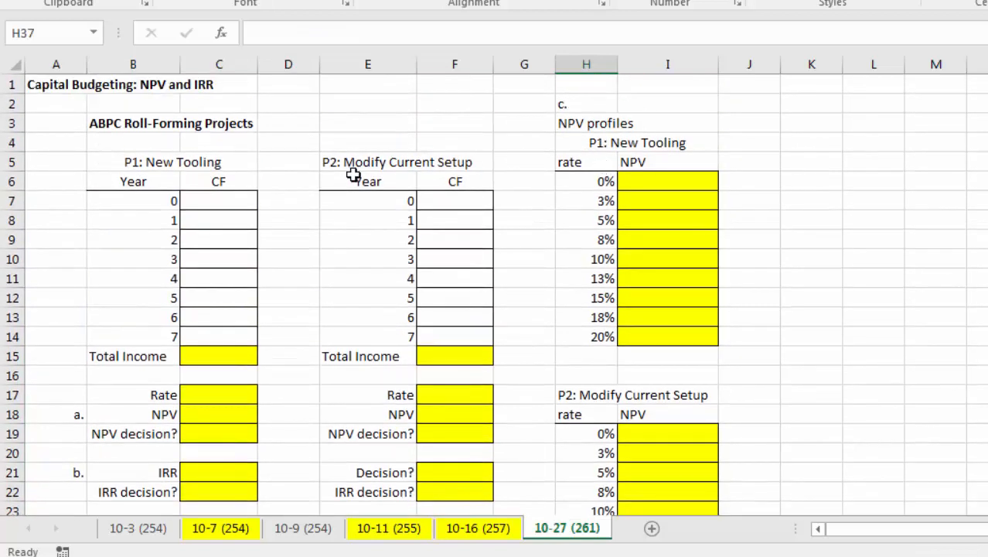
# Examine the New Tooling project's cash flow cells for years 0 to 7 in C7:C14
pyautogui.click(222, 203)
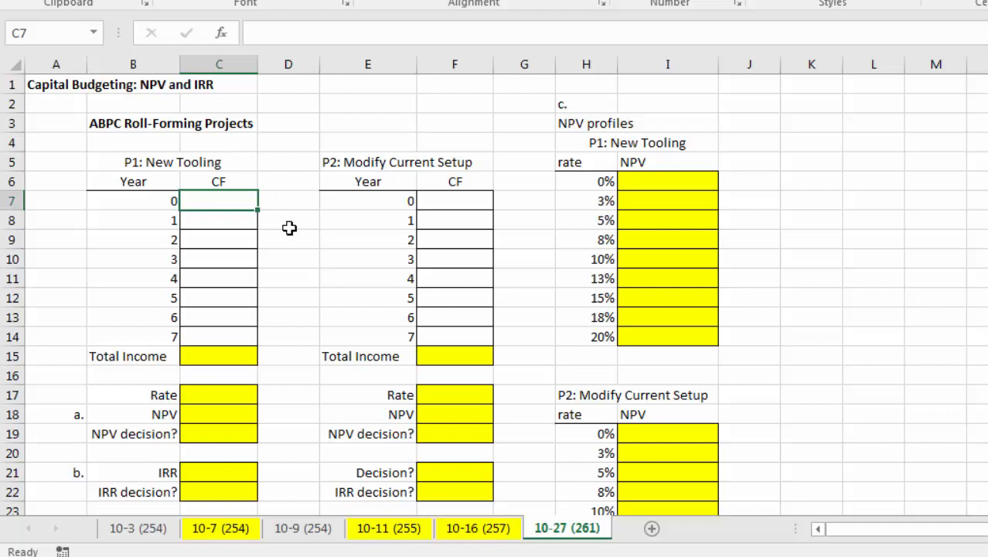
pyautogui.moveTo(225, 225); pyautogui.dragTo(223, 335)
pyautogui.click(225, 263)
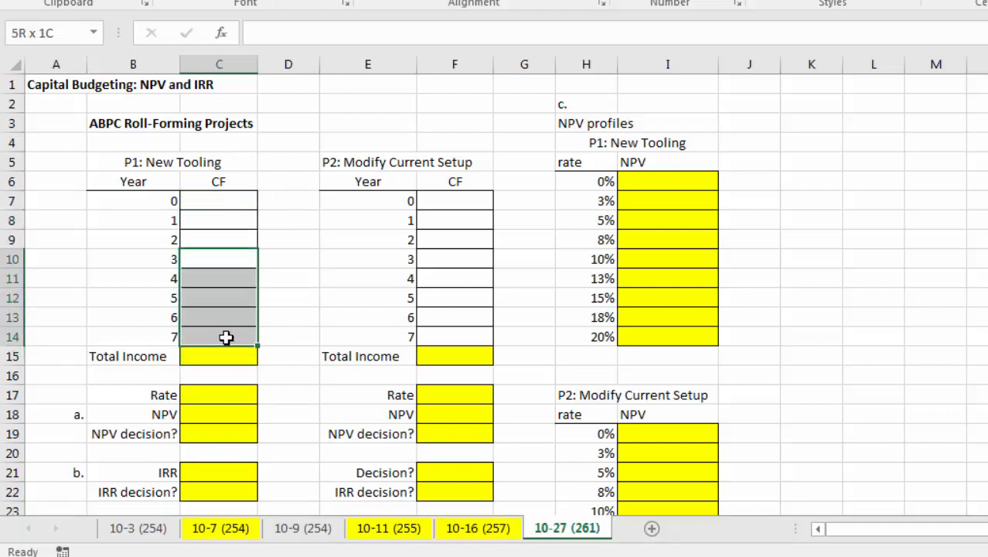
pyautogui.click(307, 290)
pyautogui.moveTo(214, 225); pyautogui.dragTo(214, 236)
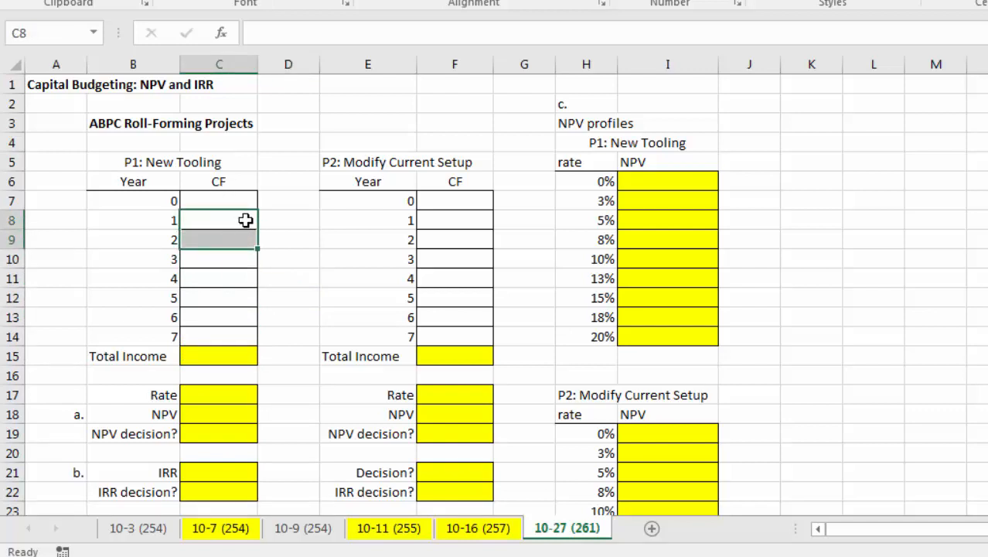
pyautogui.click(243, 260)
pyautogui.moveTo(241, 296); pyautogui.dragTo(236, 331)
pyautogui.click(264, 329)
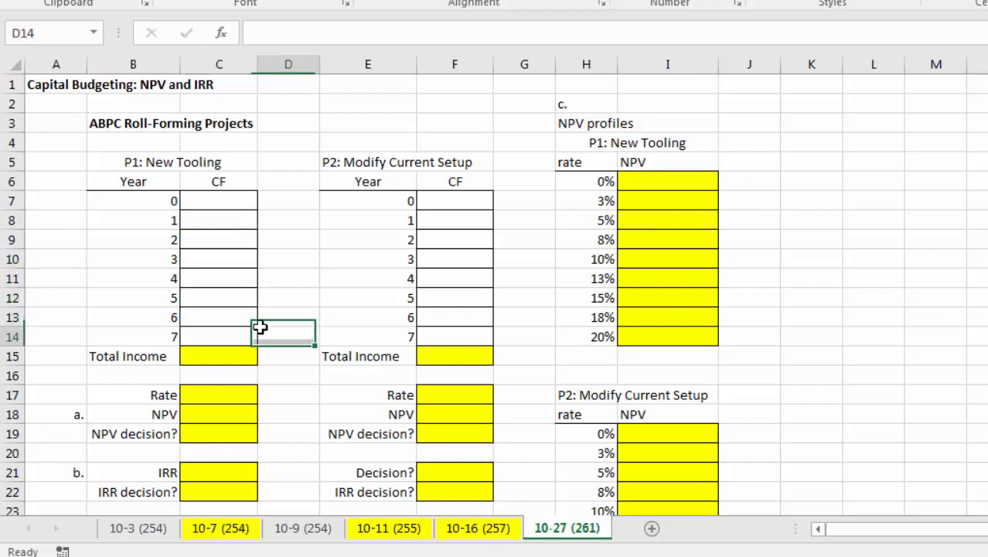
pyautogui.click(238, 329)
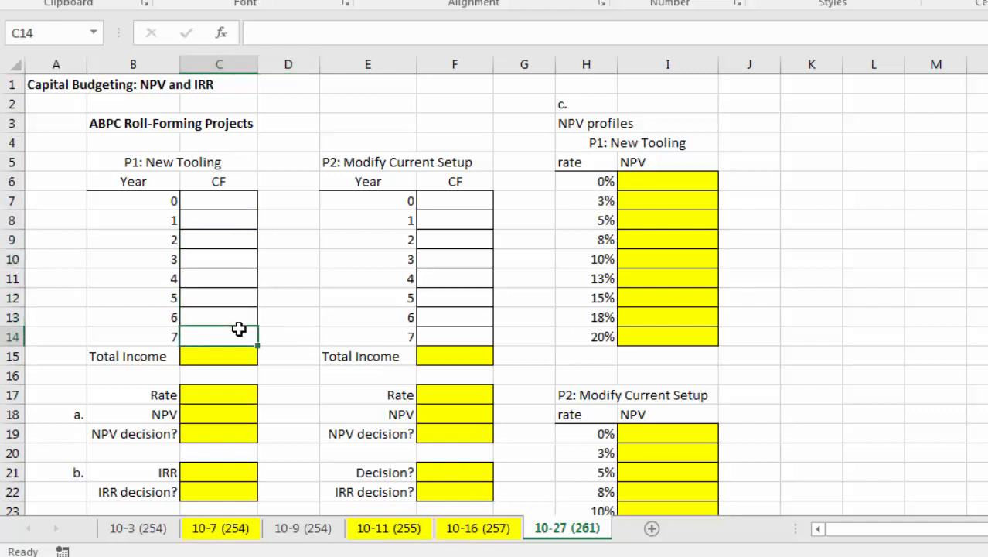
pyautogui.click(288, 298)
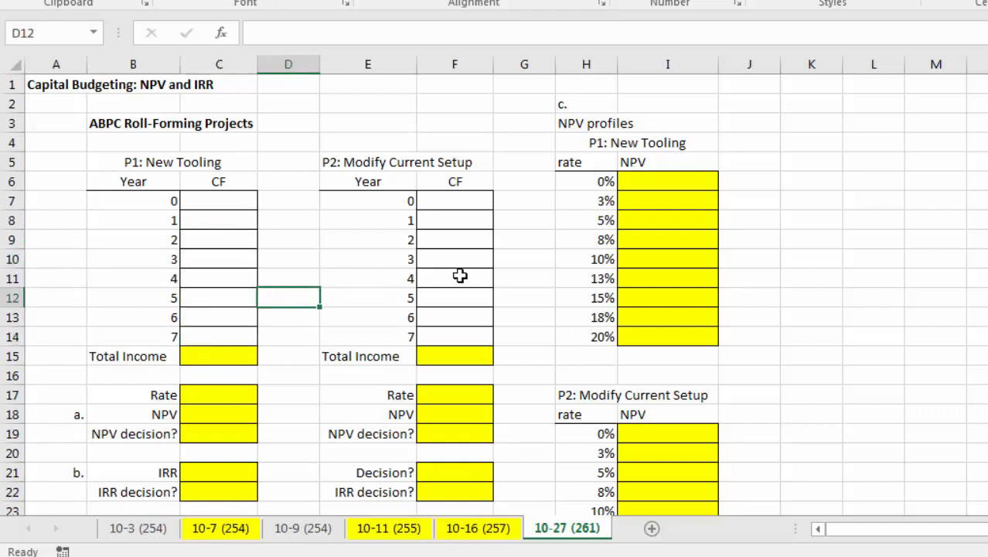
# Examine the Modify Current Setup project's cash flow cells for years 1 to 7 in F8:F14
pyautogui.click(479, 220)
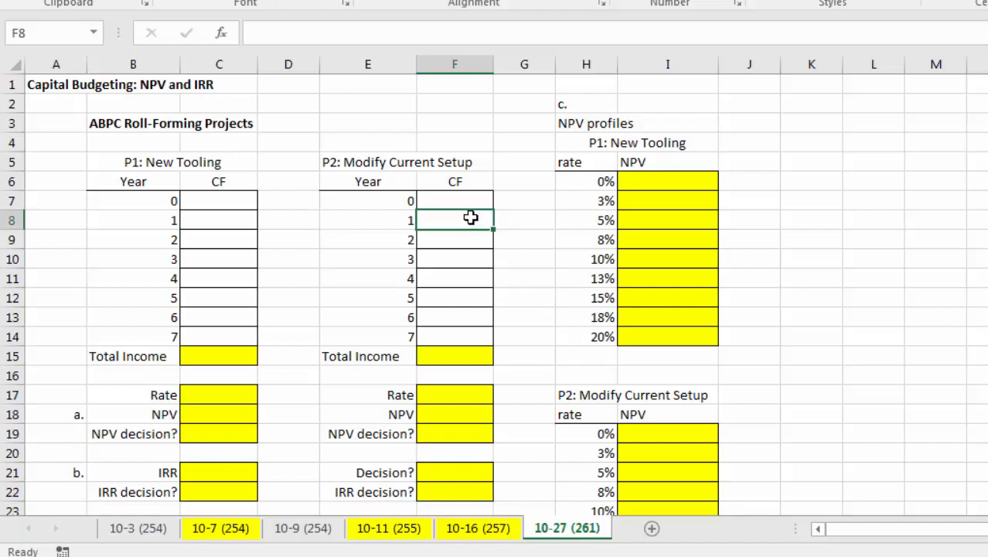
pyautogui.moveTo(472, 217); pyautogui.dragTo(466, 339)
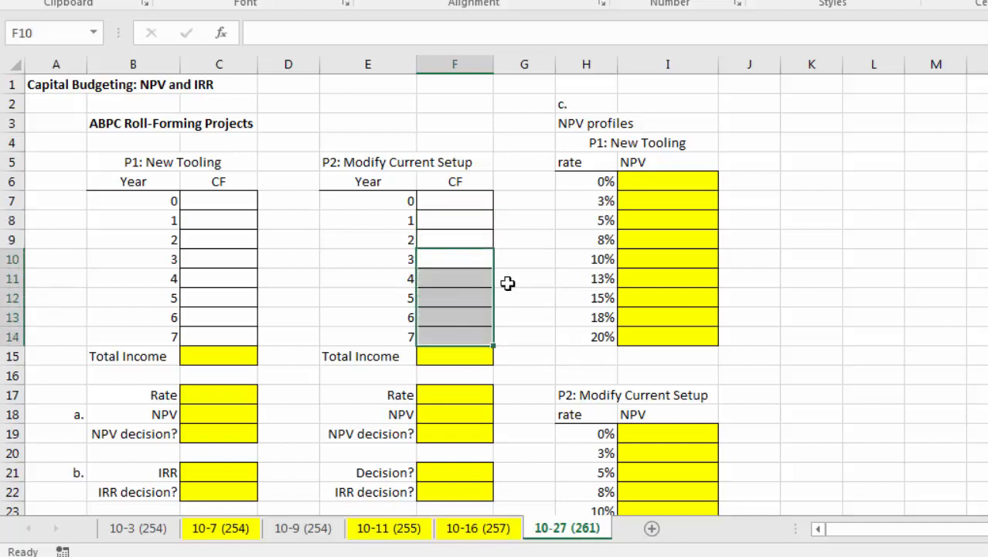
pyautogui.click(530, 266)
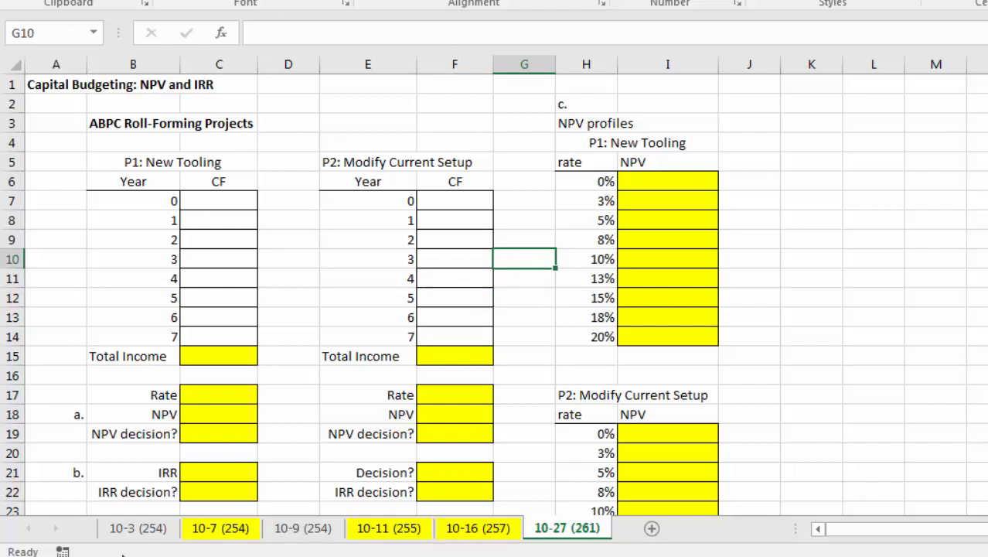
# Enter the New Tooling project's cash flows in C7:C9: -200000 for year 0 and 0 for years 1 and 2
pyautogui.click(231, 201)
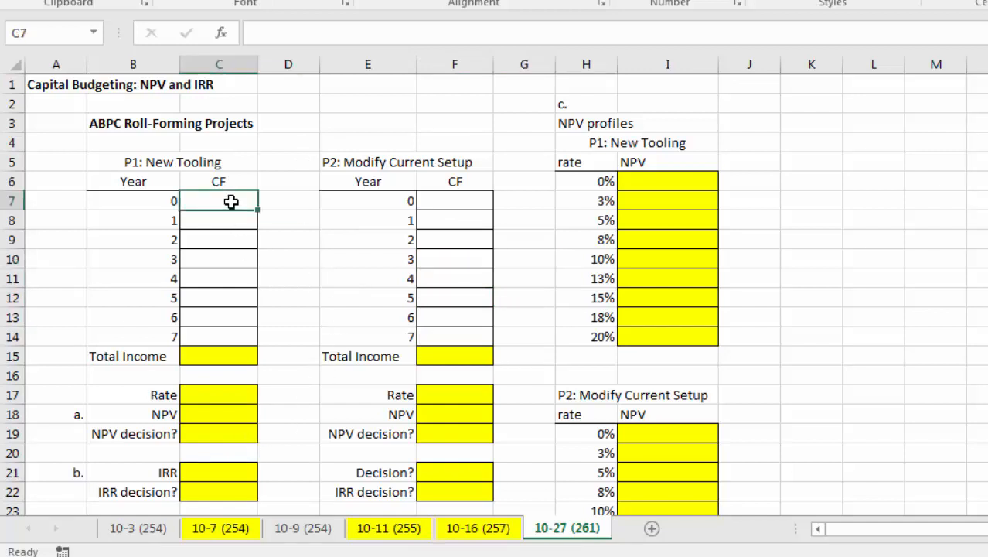
pyautogui.write('-20')
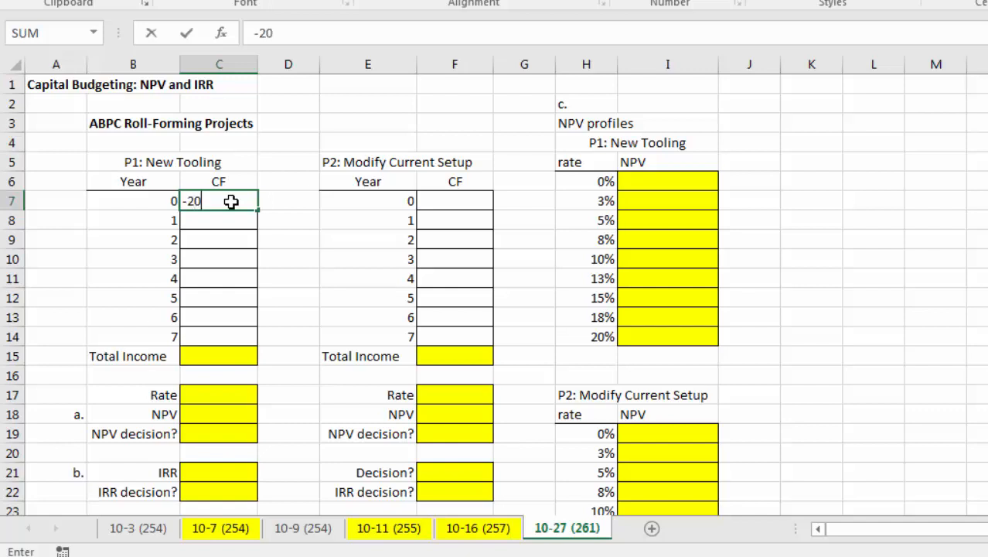
pyautogui.write('0000')
pyautogui.press('Return')
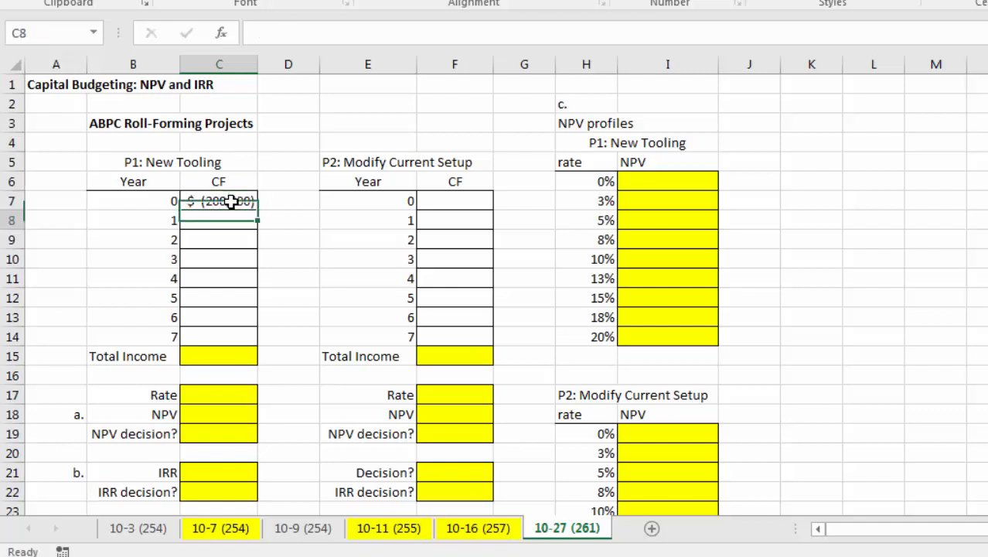
pyautogui.write('0')
pyautogui.press('Return')
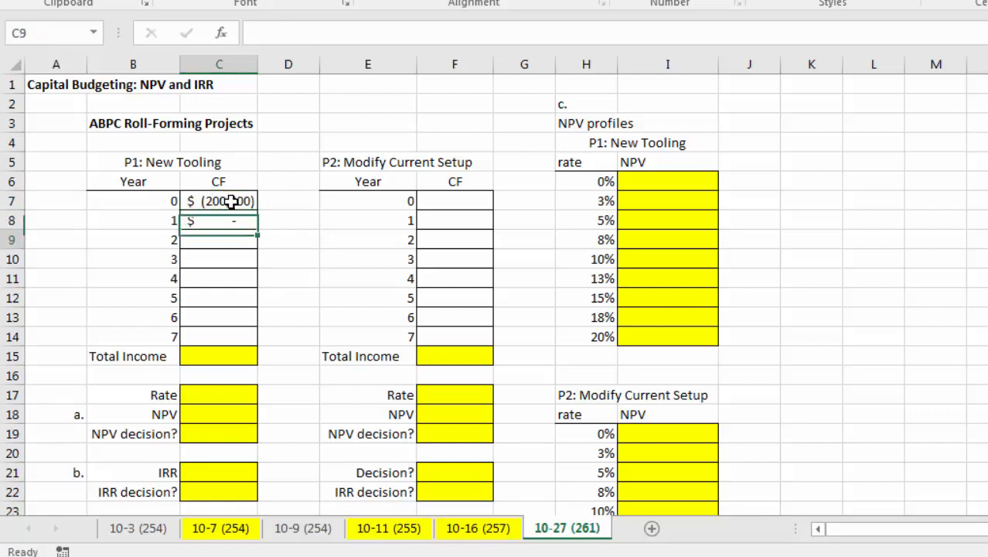
pyautogui.write('0')
pyautogui.press('Return')
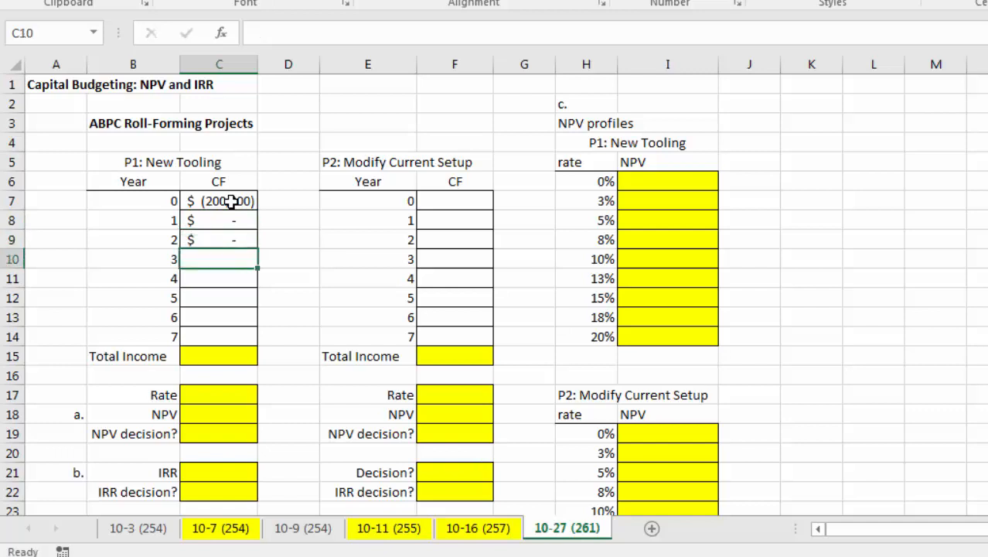
# Enter New Tooling cash flows of 20000, 30000, 40000, 60000 and 100000 for years 3 to 7 in C10:C14
pyautogui.write('20000')
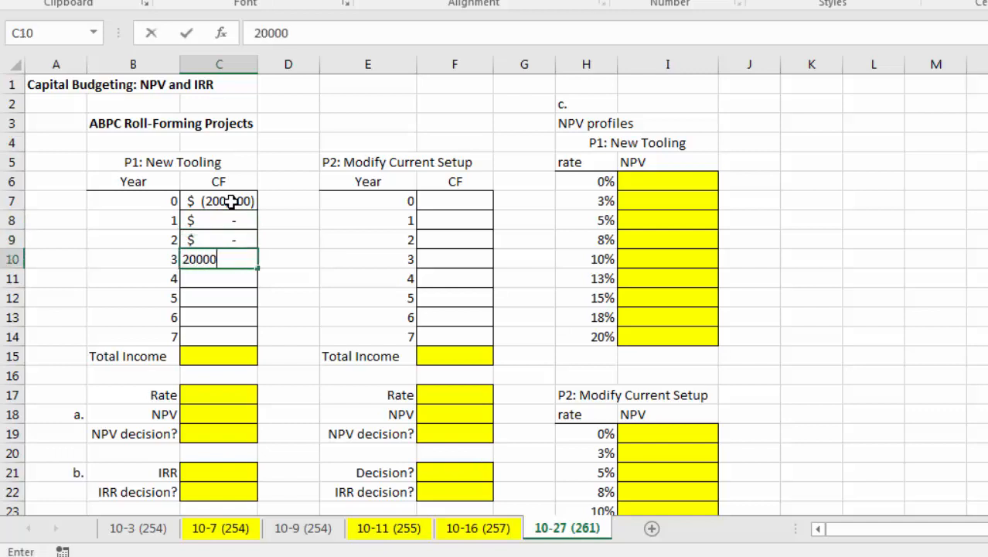
pyautogui.press('Return')
pyautogui.write('30,00')
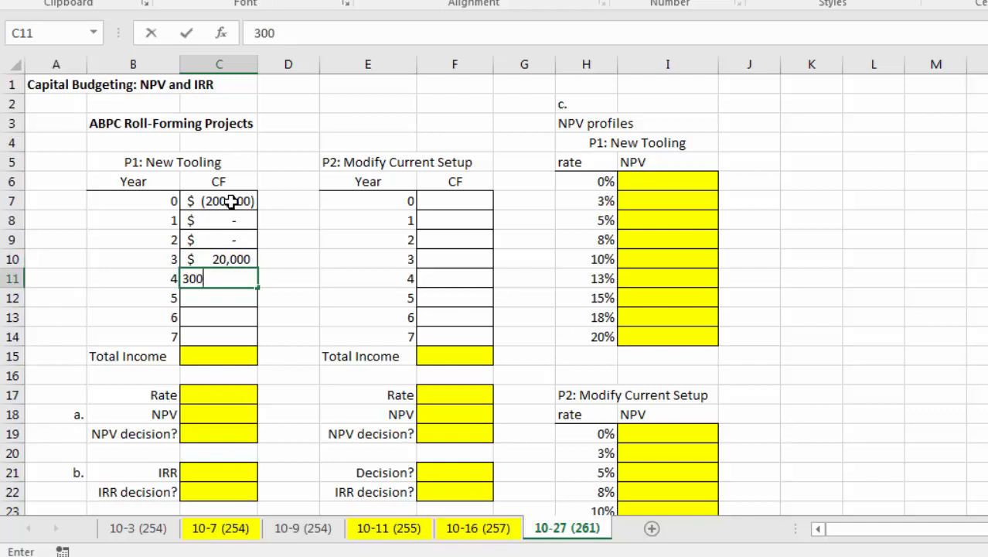
pyautogui.write('00')
pyautogui.press('Return')
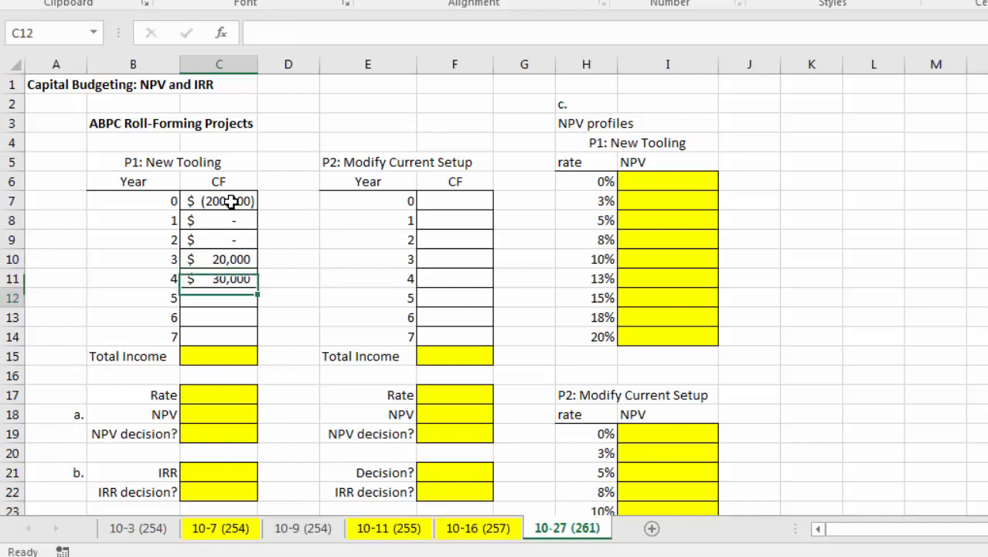
pyautogui.write('40000')
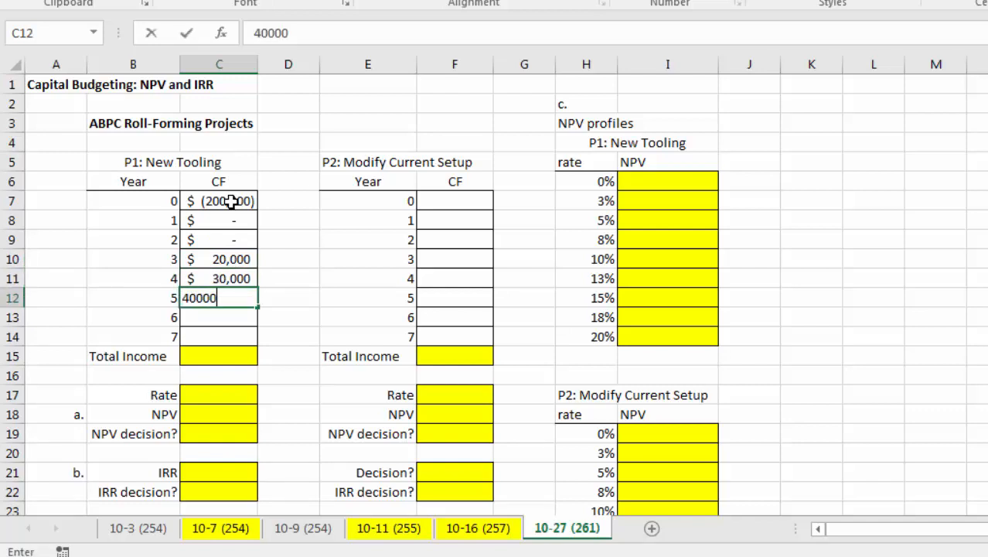
pyautogui.press('Return')
pyautogui.write('60000')
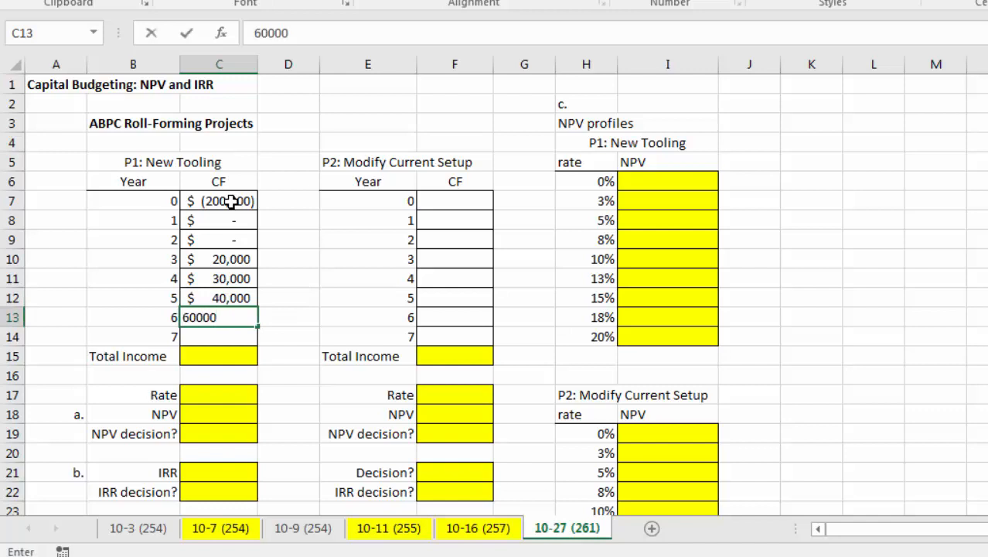
pyautogui.press('Return')
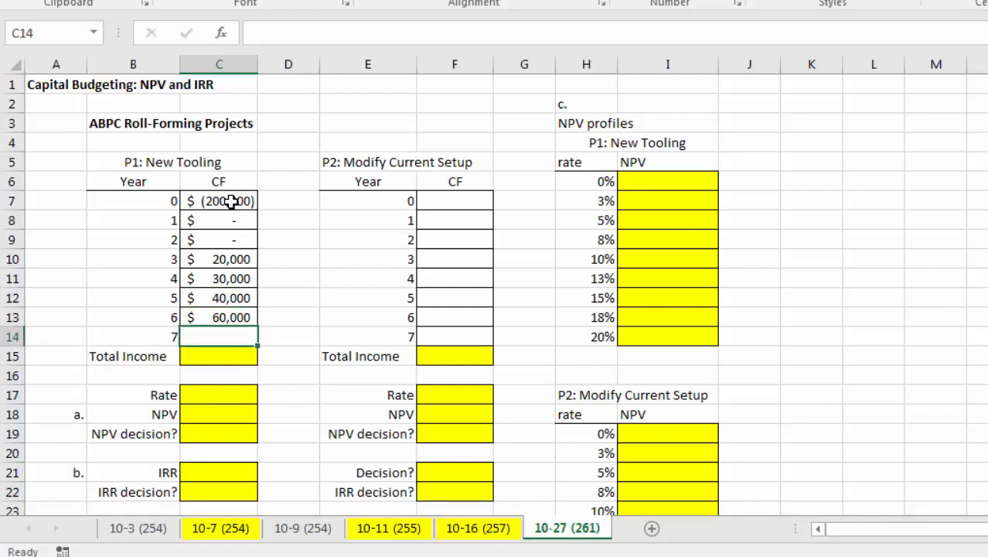
pyautogui.write('100000')
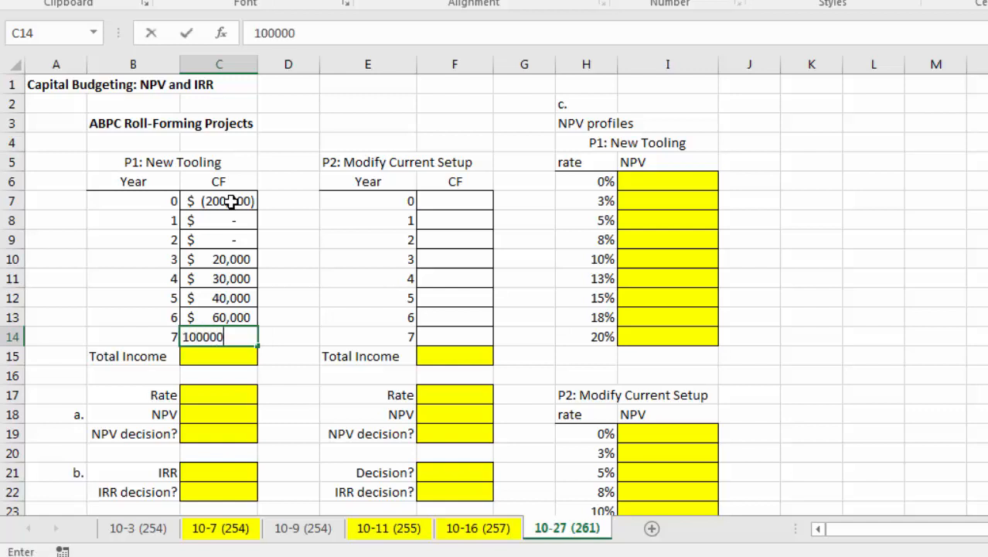
pyautogui.press('Return')
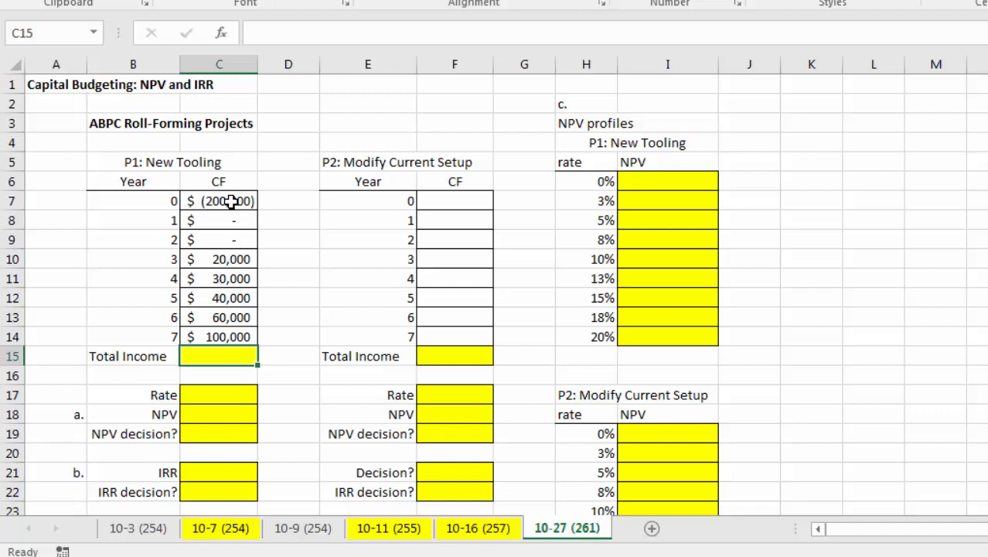
# Sum the New Tooling project's cash flows in its Total Income cell C15
pyautogui.hotkey('alt', '=')
pyautogui.press('Return')
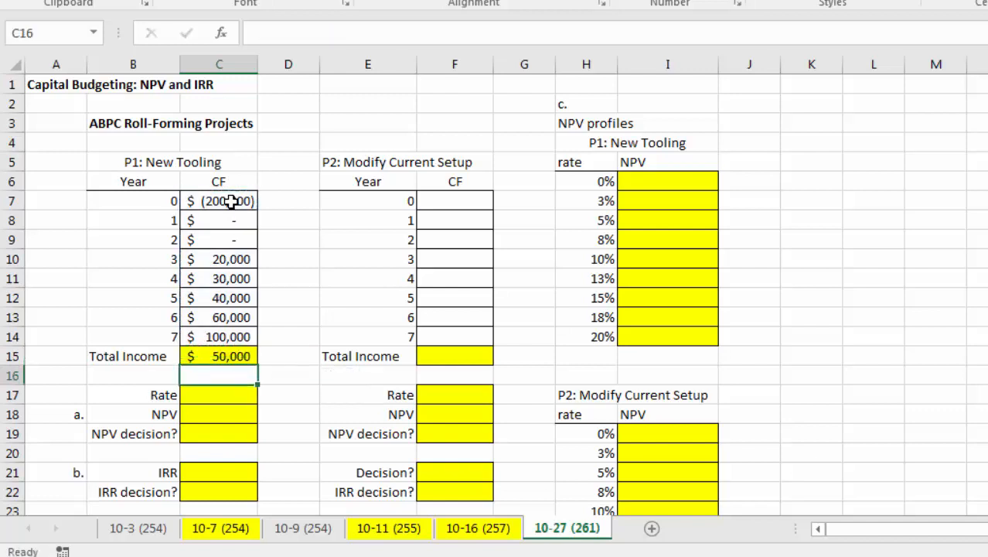
pyautogui.click(245, 349)
pyautogui.click(299, 356)
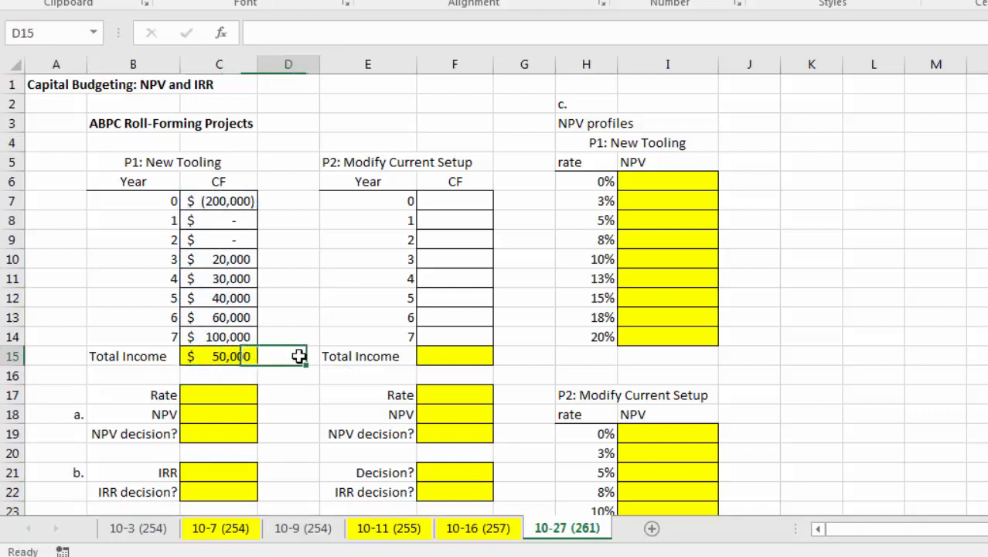
# Enter .072 as the New Tooling project's rate in C17 and format it as a percentage with two decimals
pyautogui.scroll(-1, 493, 294)
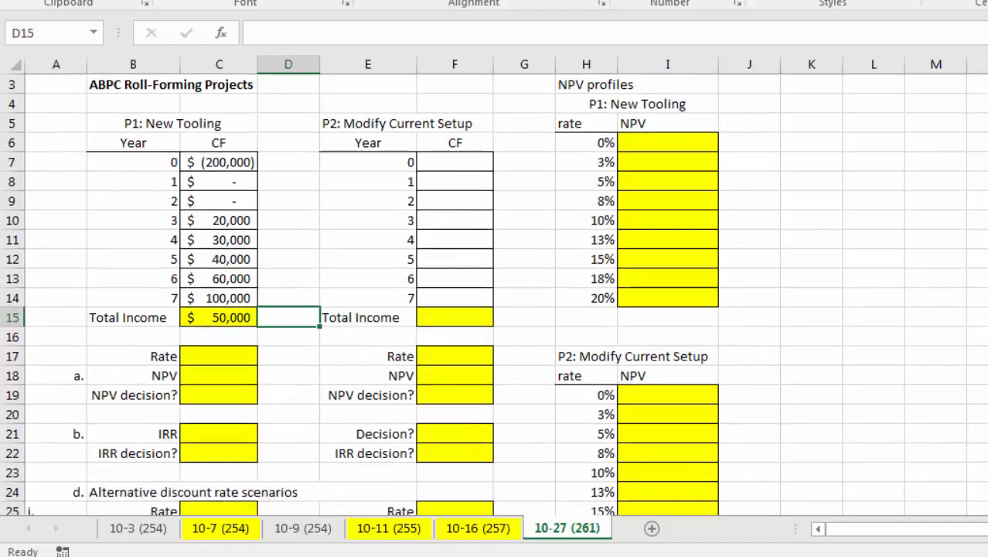
pyautogui.click(202, 356)
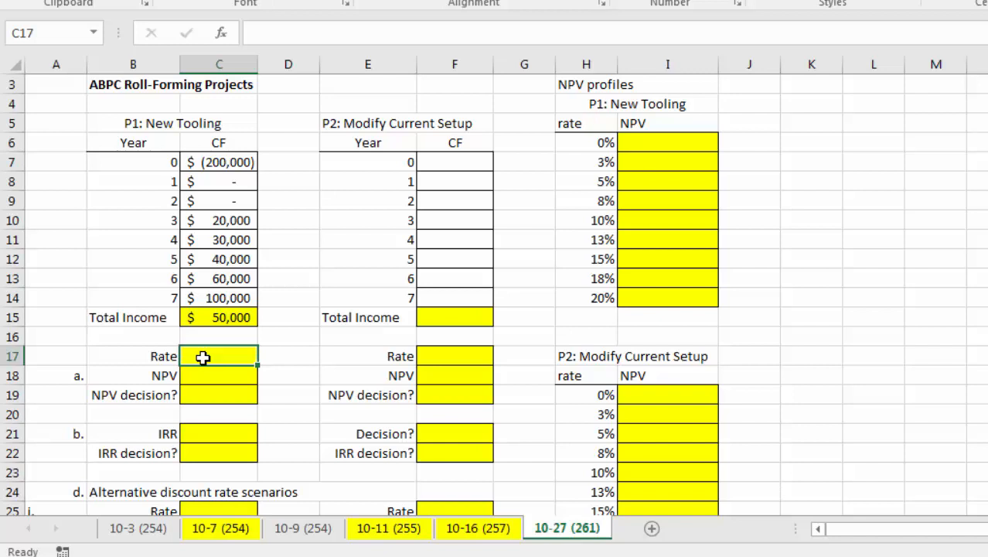
pyautogui.write('.072')
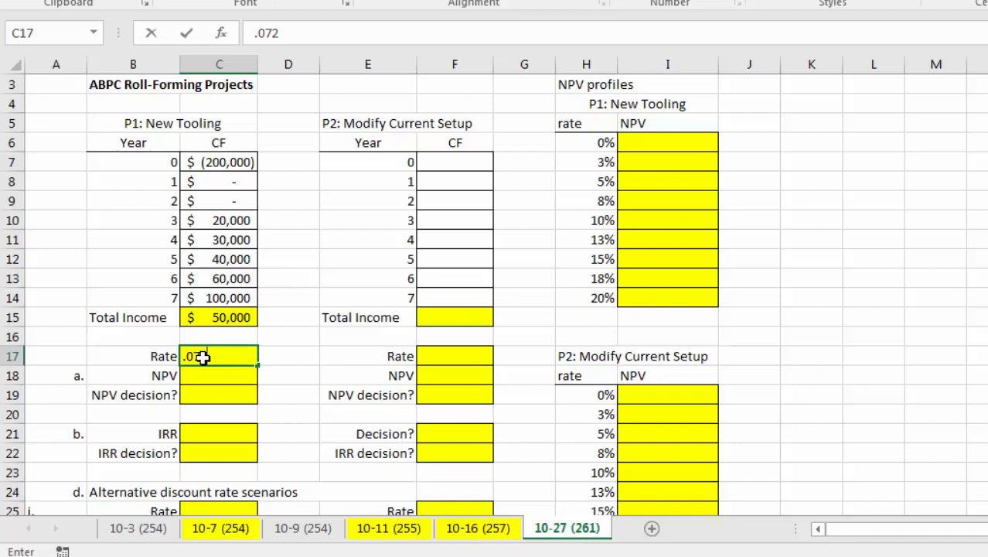
pyautogui.press('Return')
pyautogui.click(203, 356)
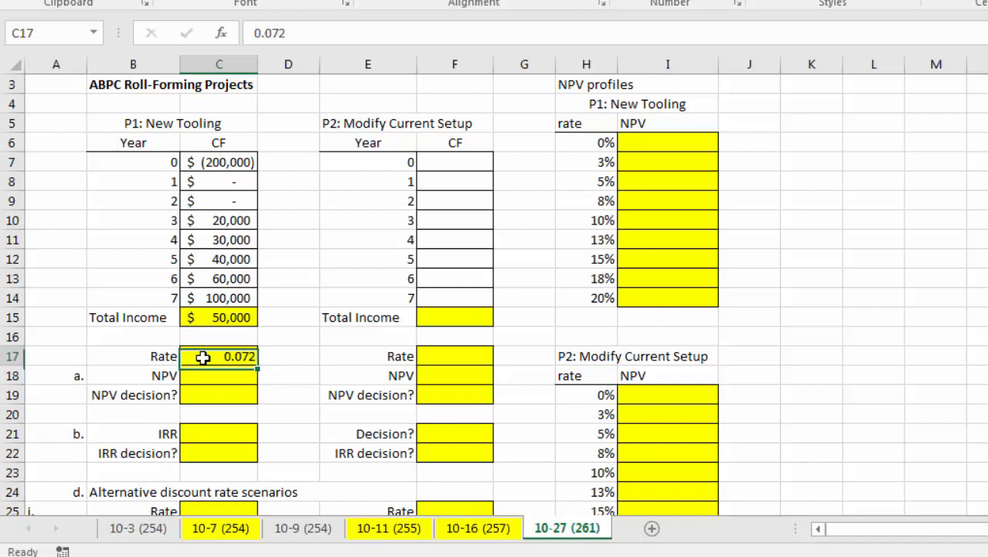
pyautogui.hotkey('ctrl', 'shift', '5')
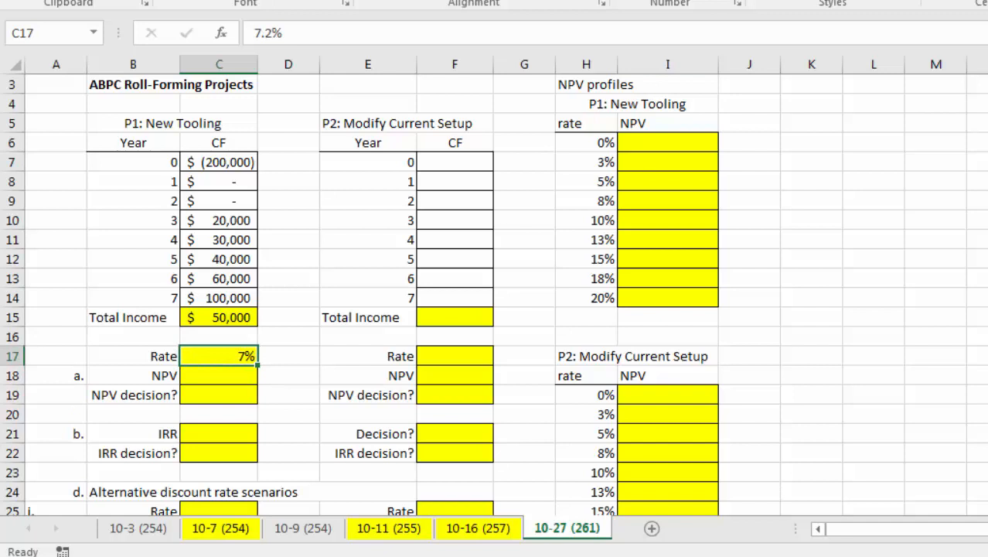
pyautogui.hotkey('alt', 'h')
pyautogui.press('0')
pyautogui.hotkey('alt', 'h')
pyautogui.press('0')
# Calculate the New Tooling project's NPV in C18 with the formula =npv(C17,C8:C14)+C7
pyautogui.click(243, 374)
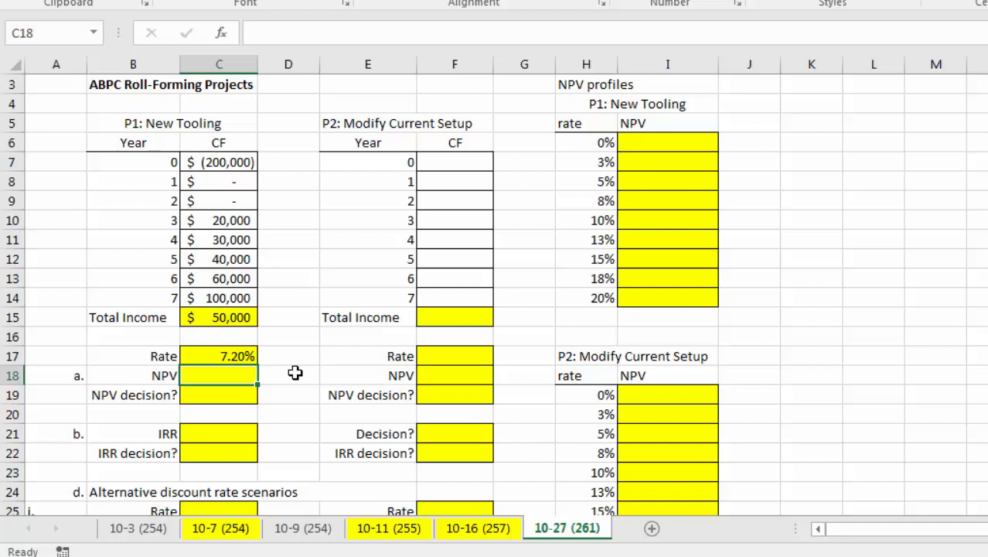
pyautogui.write('=npv')
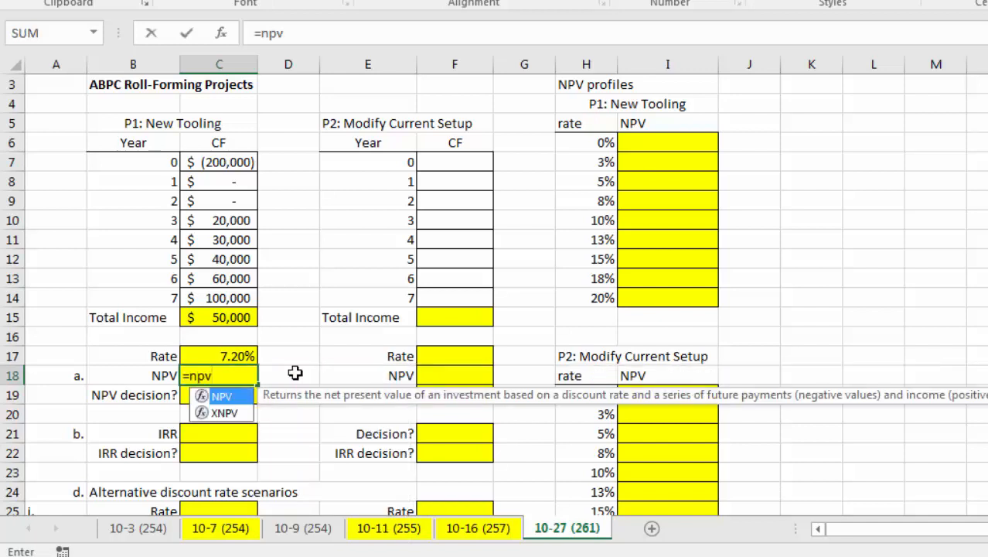
pyautogui.write('(')
pyautogui.click(220, 356)
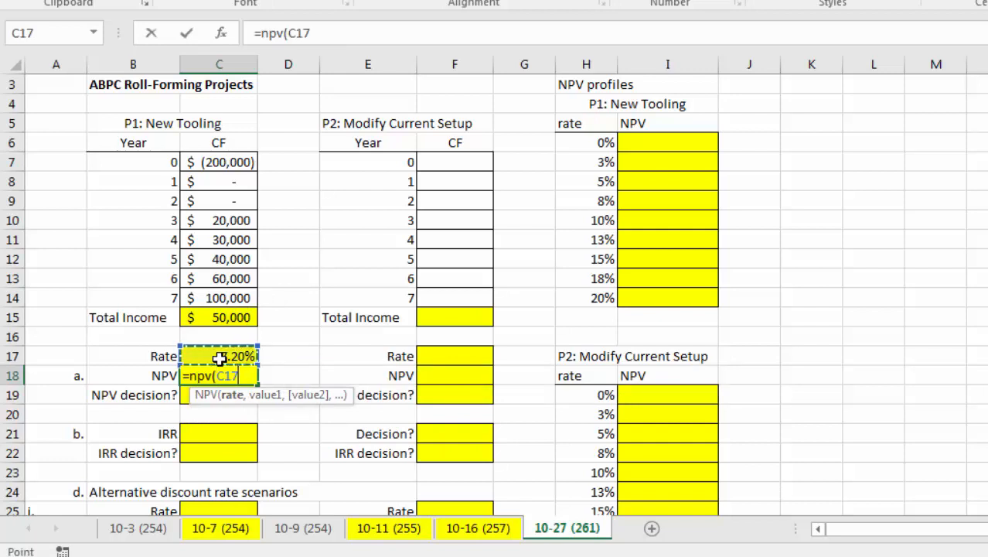
pyautogui.write(',')
pyautogui.moveTo(232, 178); pyautogui.dragTo(229, 297)
pyautogui.write(')')
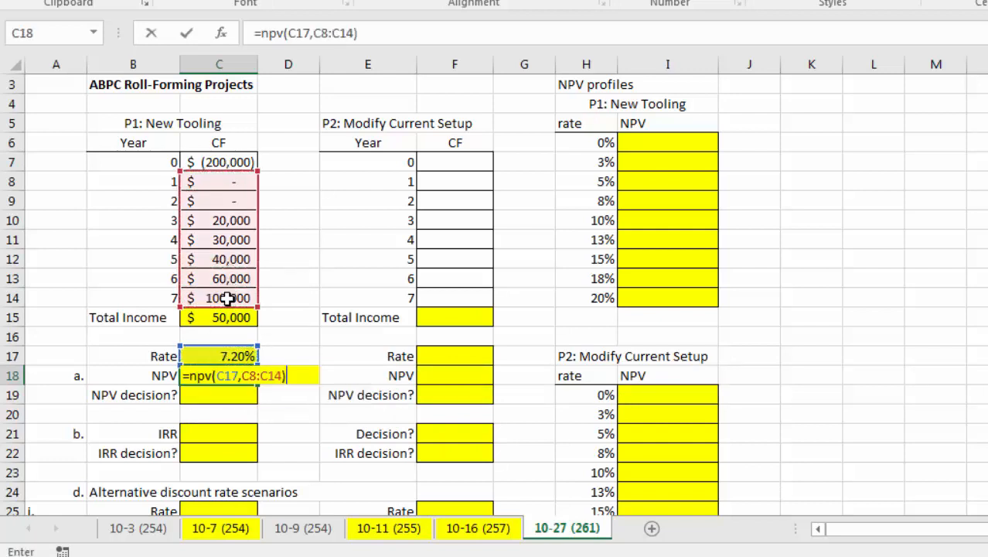
pyautogui.write('+')
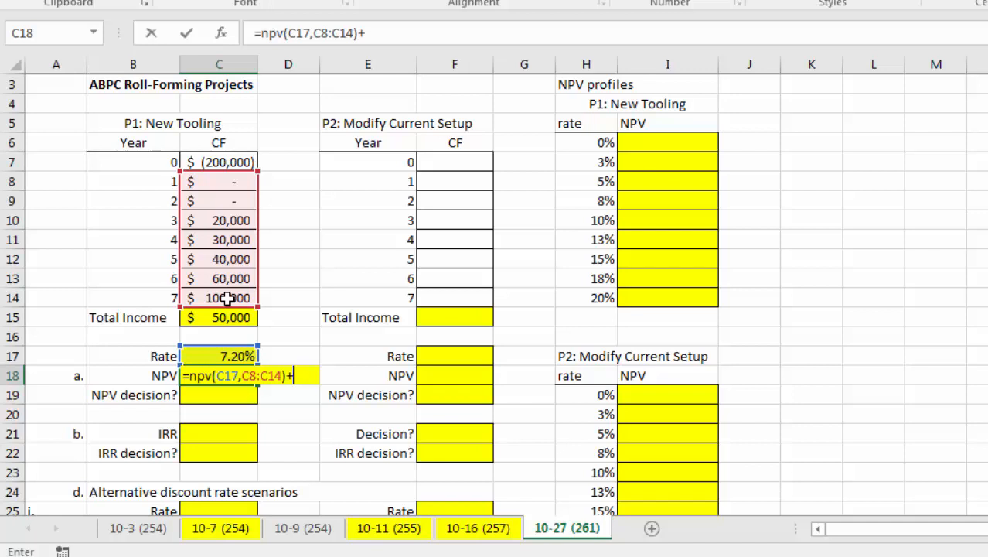
pyautogui.click(224, 161)
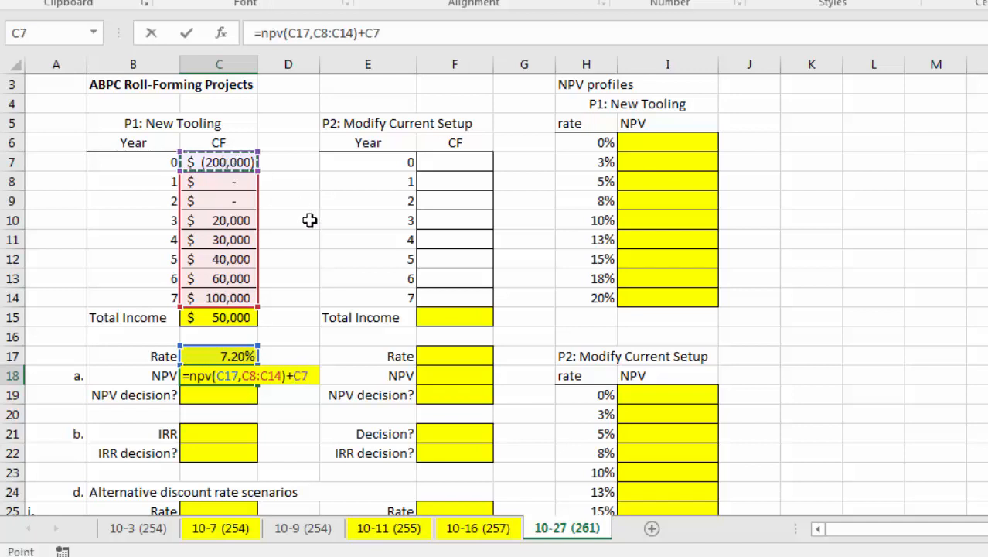
pyautogui.press('Return')
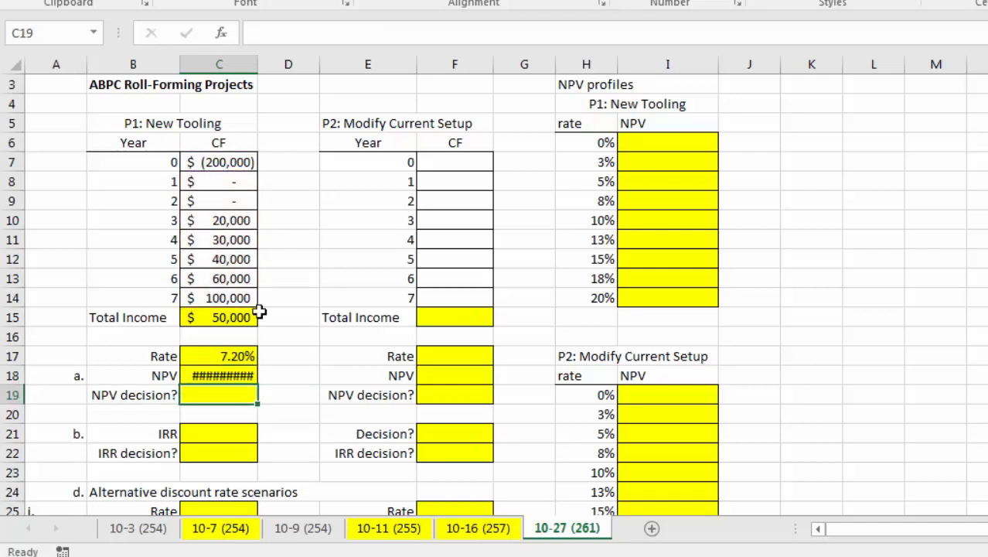
# Autofit column C to its contents and widen it slightly more so the NPV amount fits comfortably
pyautogui.doubleClick(258, 63)
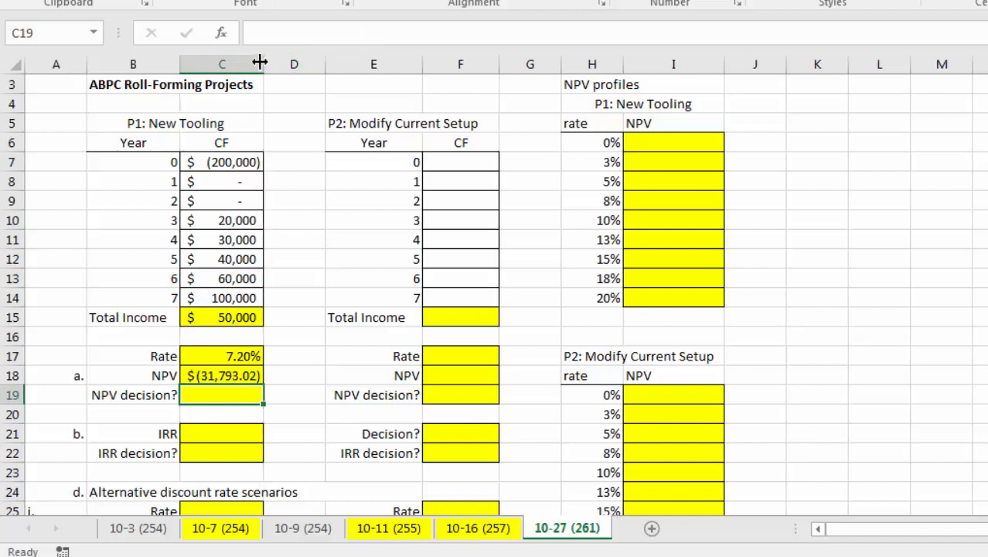
pyautogui.moveTo(263, 60); pyautogui.dragTo(268, 62)
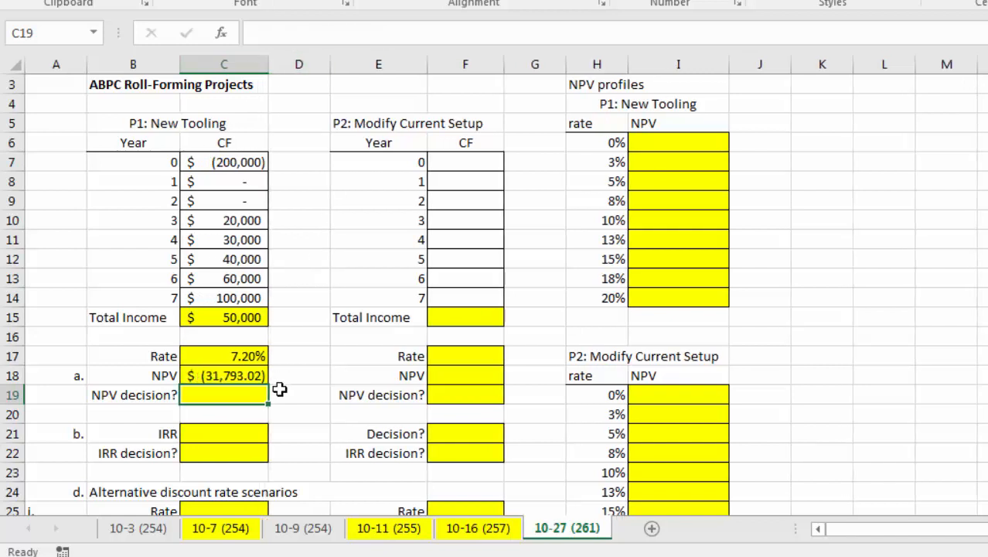
pyautogui.click(290, 376)
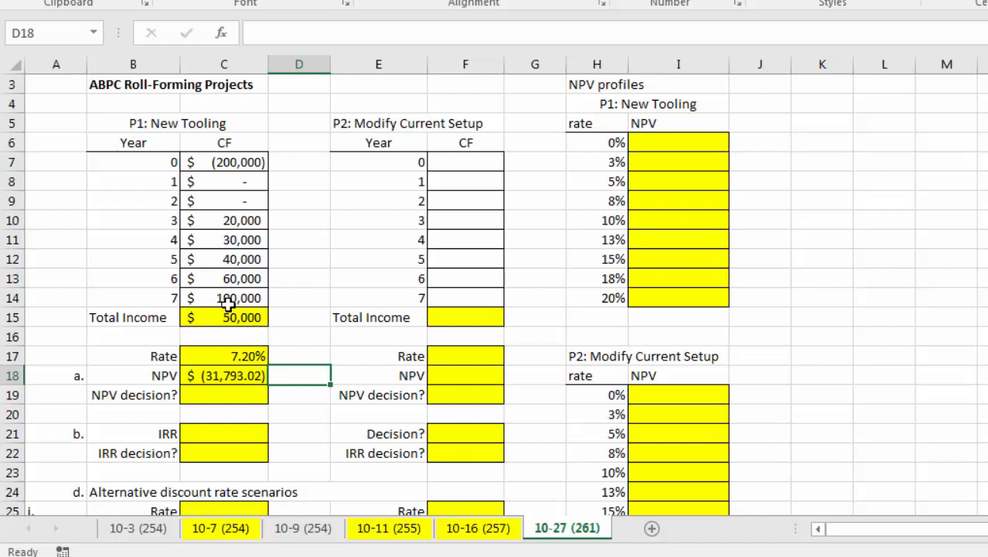
pyautogui.moveTo(223, 298); pyautogui.dragTo(211, 259)
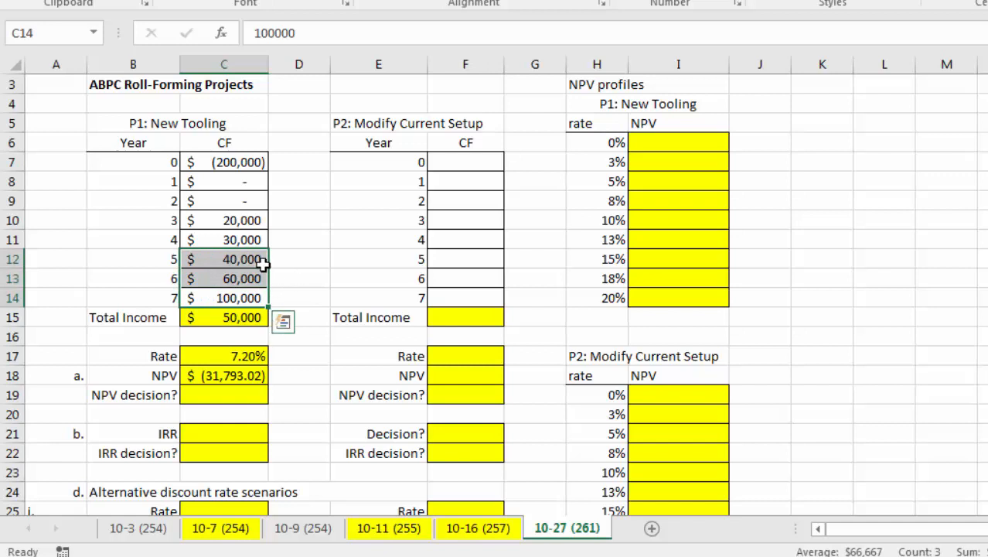
pyautogui.click(293, 299)
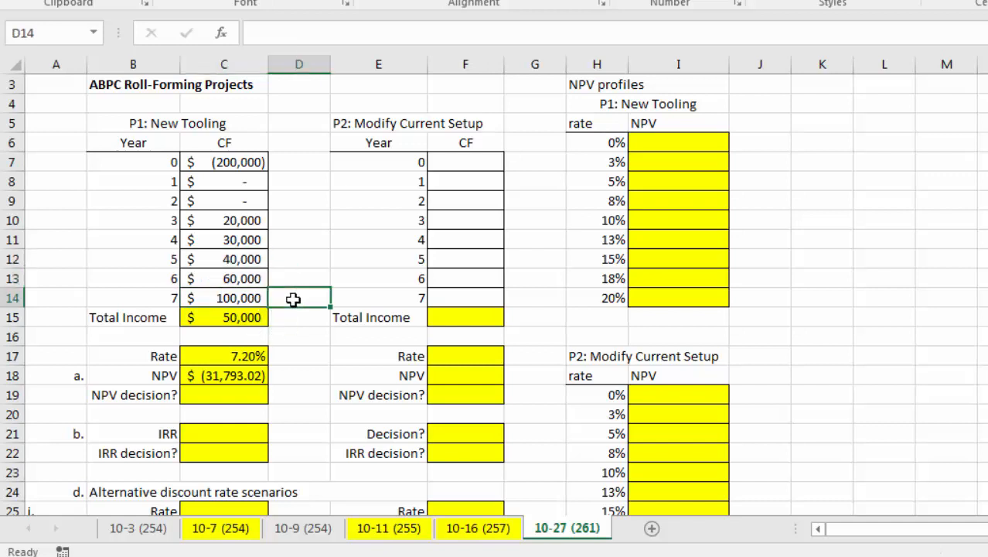
pyautogui.click(236, 353)
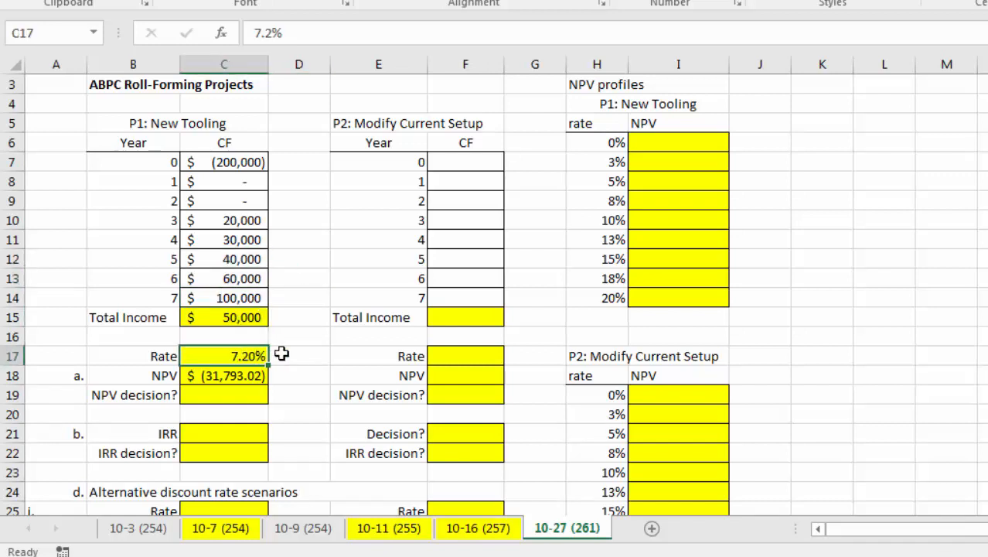
pyautogui.click(285, 309)
# Enter NO as the New Tooling project's NPV decision in C19
pyautogui.click(235, 395)
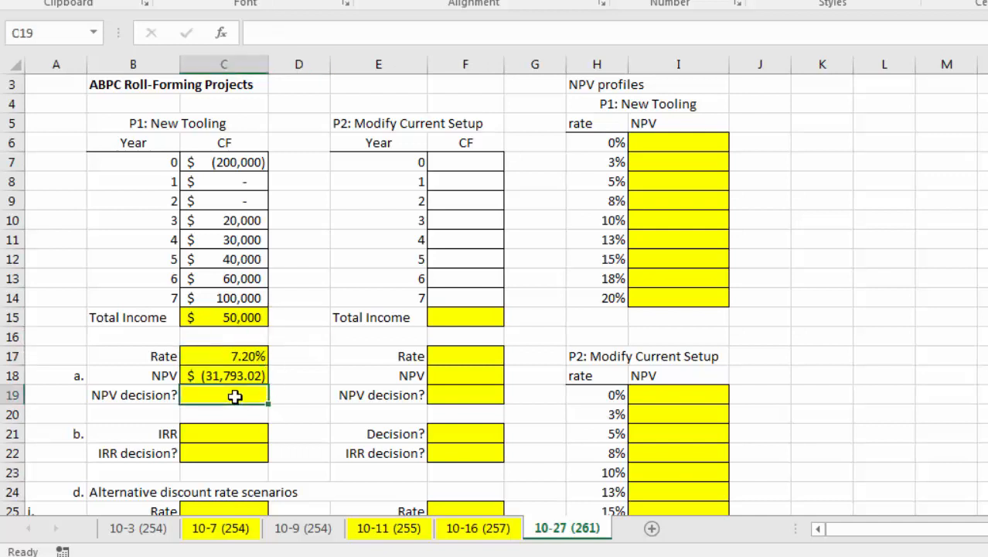
pyautogui.write('N')
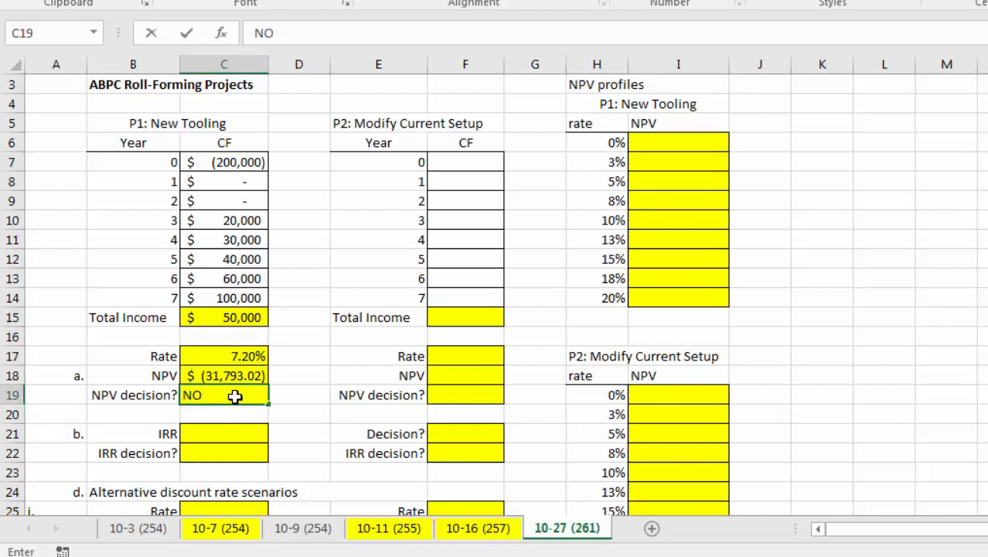
pyautogui.write('O')
pyautogui.press('Return')
pyautogui.press('Return')
# Calculate the New Tooling project's IRR in C21 with the formula =irr(C7:C14,.05)
pyautogui.write('=')
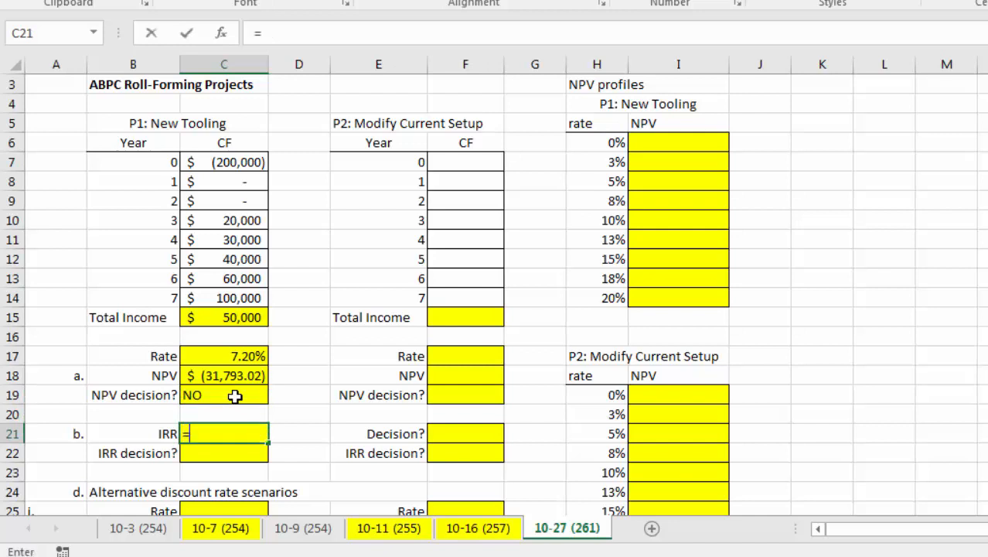
pyautogui.click(236, 357)
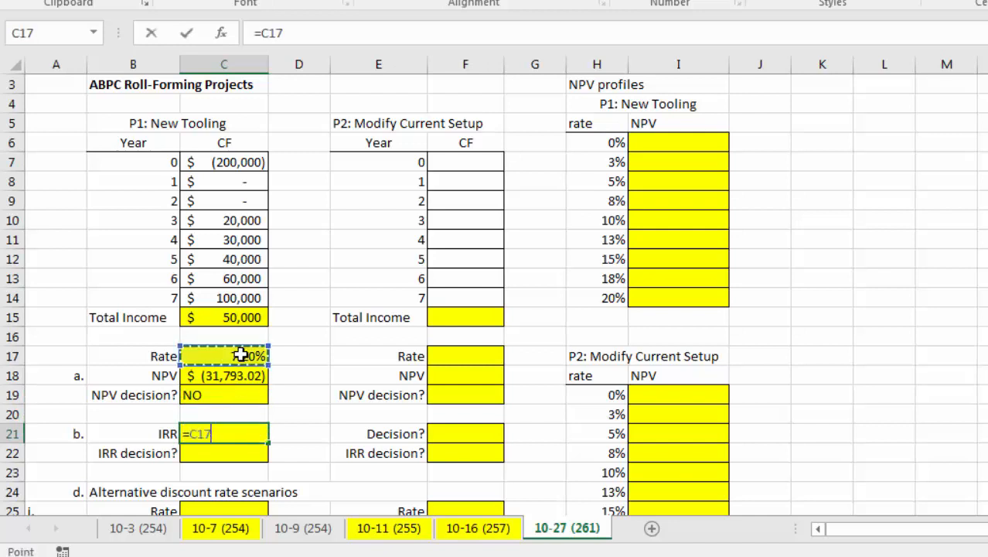
pyautogui.click(277, 371)
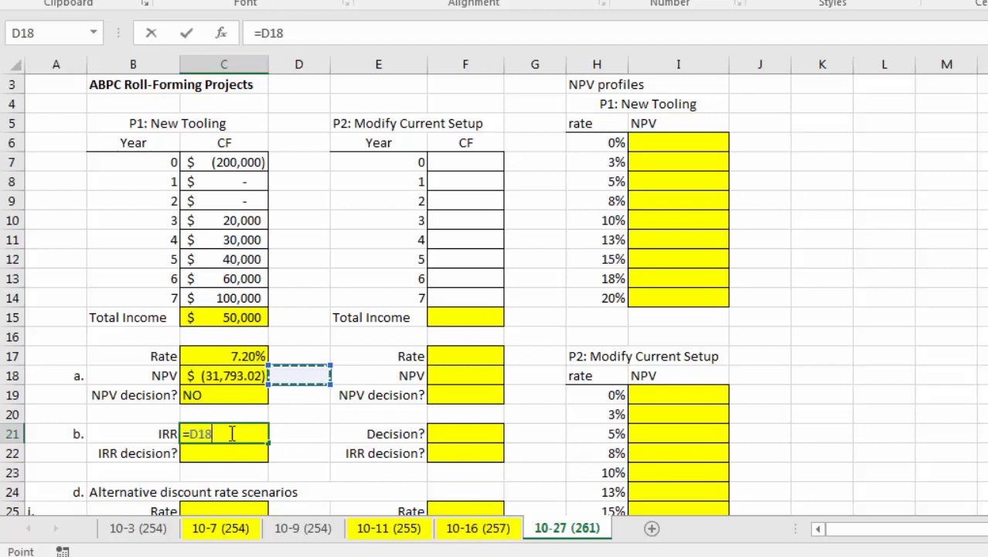
pyautogui.press('BackSpace')
pyautogui.press('BackSpace')
pyautogui.press('BackSpace')
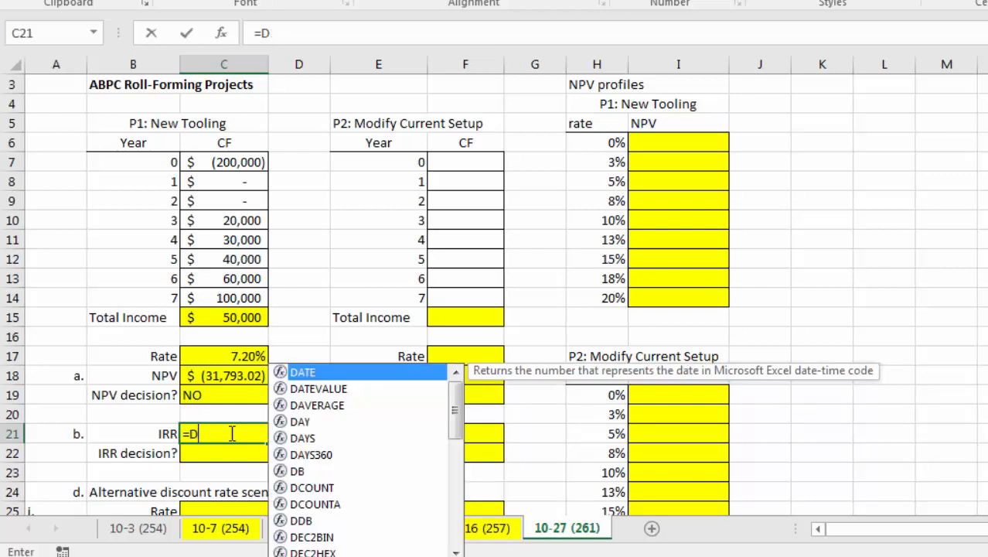
pyautogui.write('irr(')
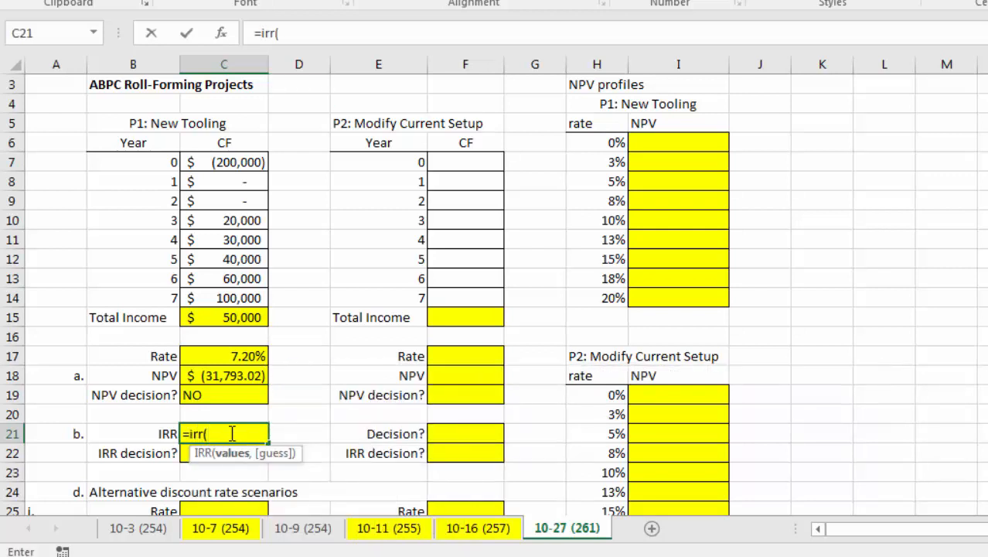
pyautogui.moveTo(227, 163); pyautogui.dragTo(226, 292)
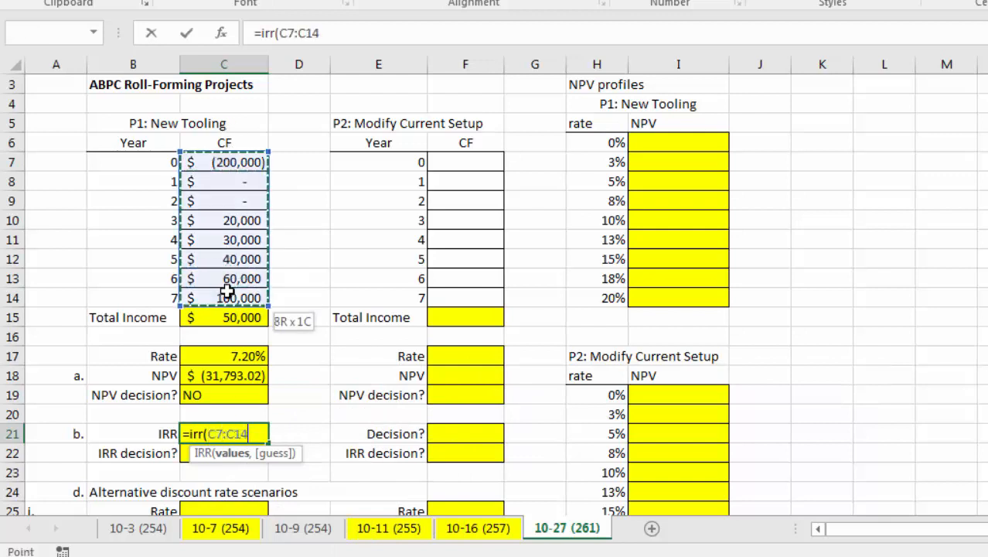
pyautogui.write(',')
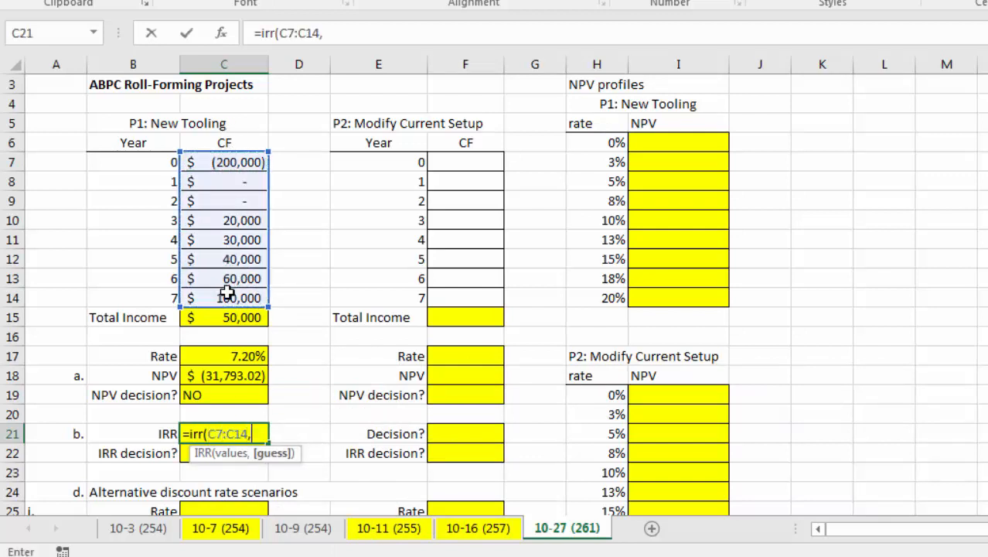
pyautogui.write('.05)')
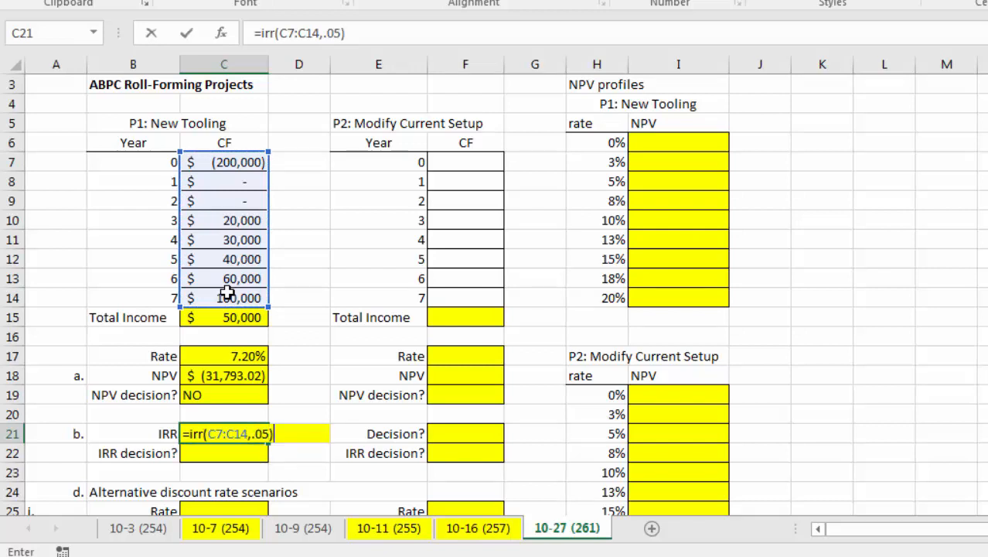
pyautogui.press('Return')
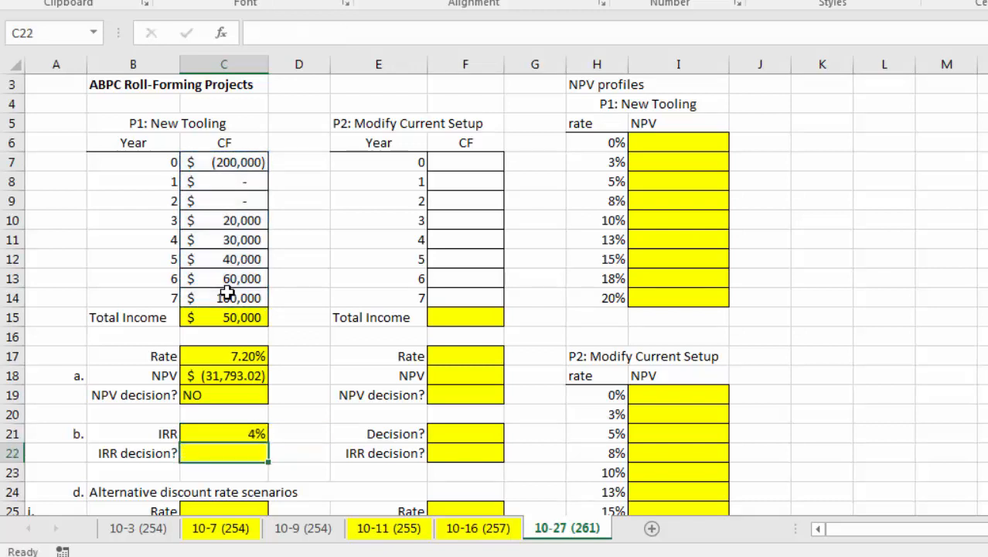
# Format the New Tooling IRR in C21 as a percentage with two decimals
pyautogui.click(258, 432)
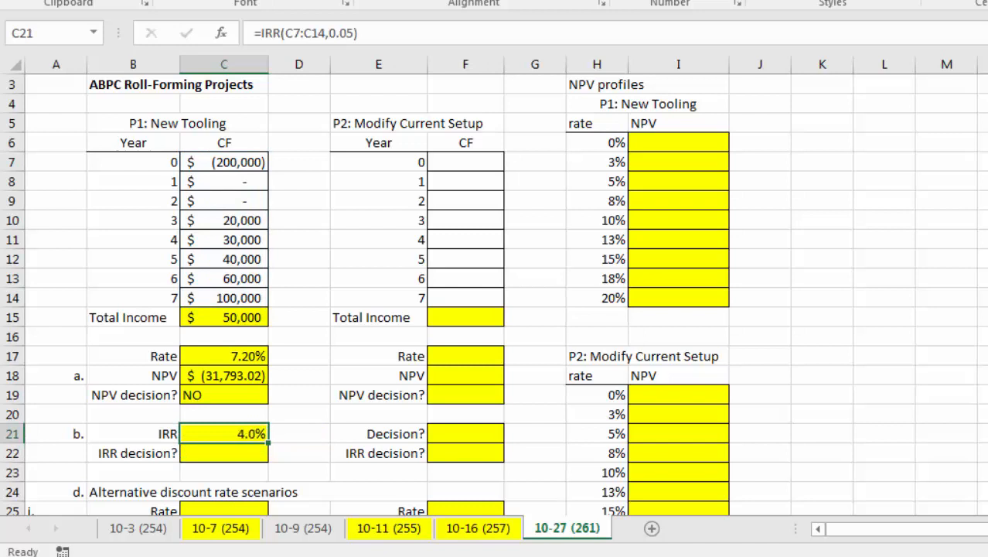
pyautogui.hotkey('alt', 'h', '0')
pyautogui.click(314, 432)
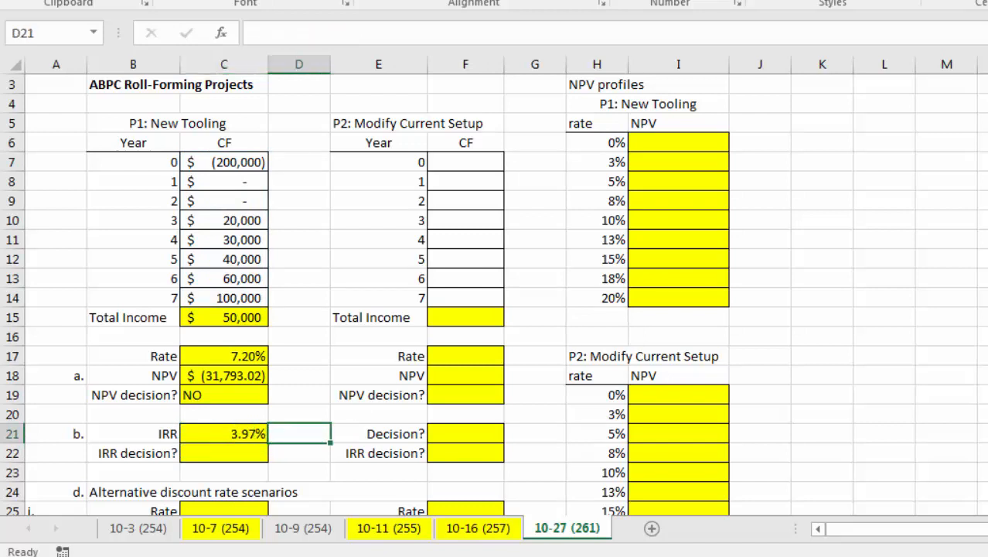
# Enter NO as the New Tooling project's IRR decision in C22
pyautogui.scroll(-1, 495, 294)
pyautogui.scroll(-1, 404, 442)
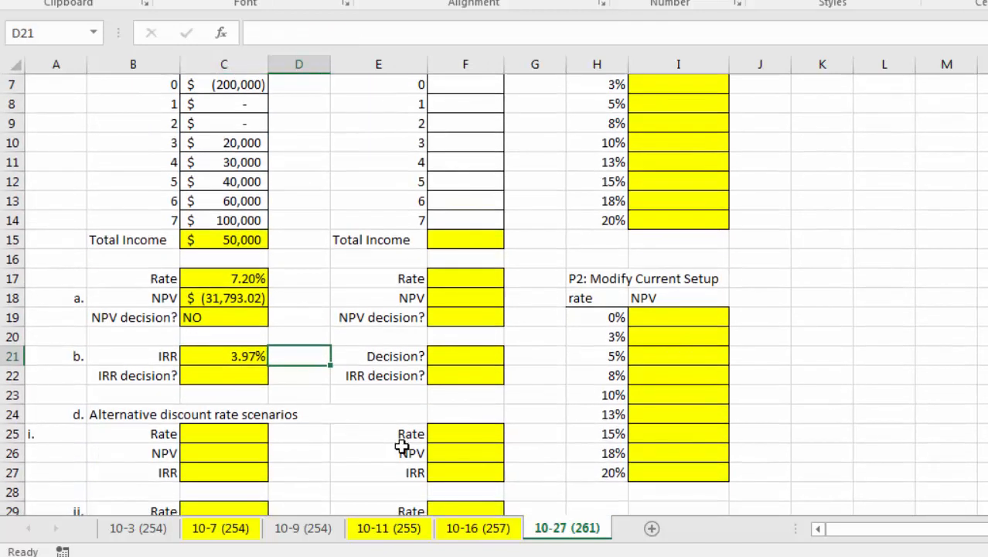
pyautogui.click(245, 372)
pyautogui.write('NO')
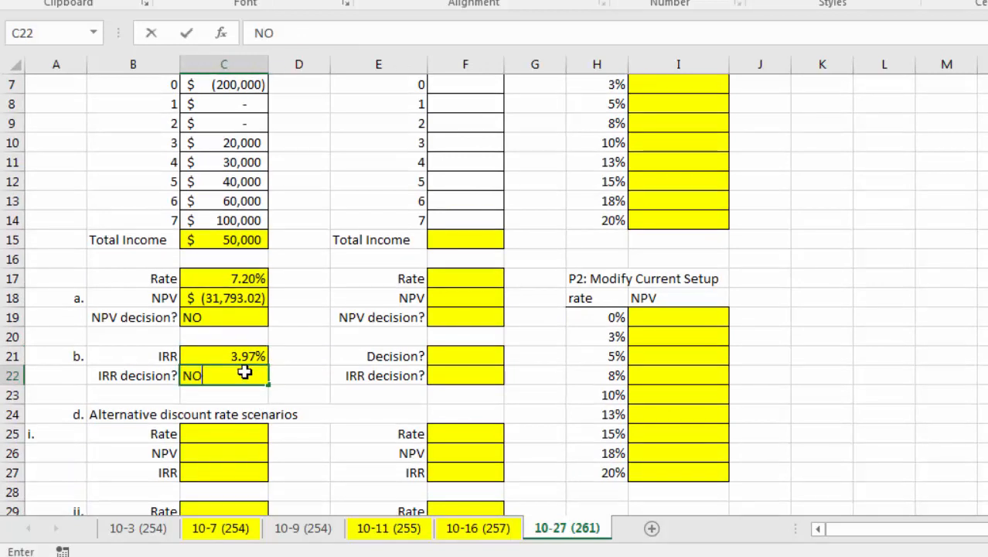
pyautogui.press('Return')
pyautogui.press('Return')
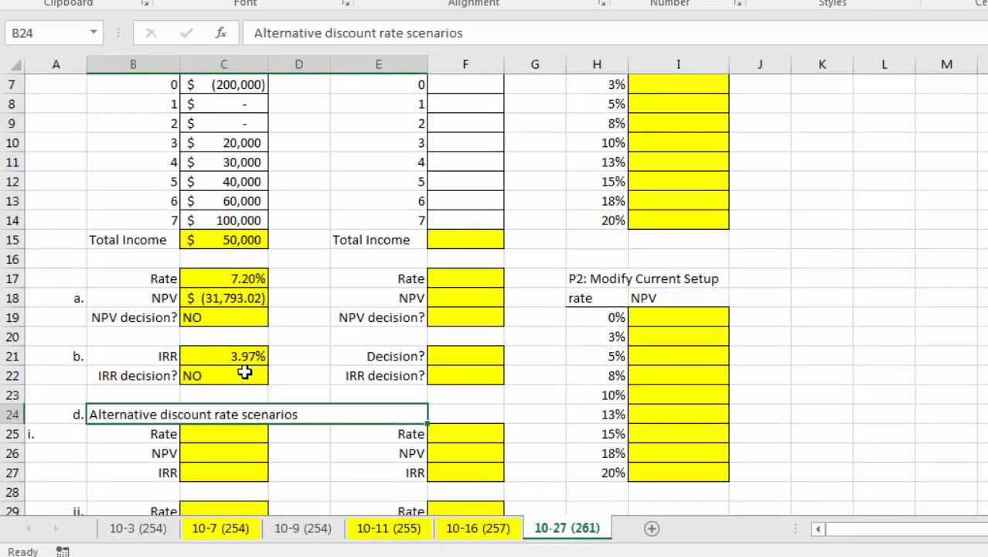
pyautogui.press('Return')
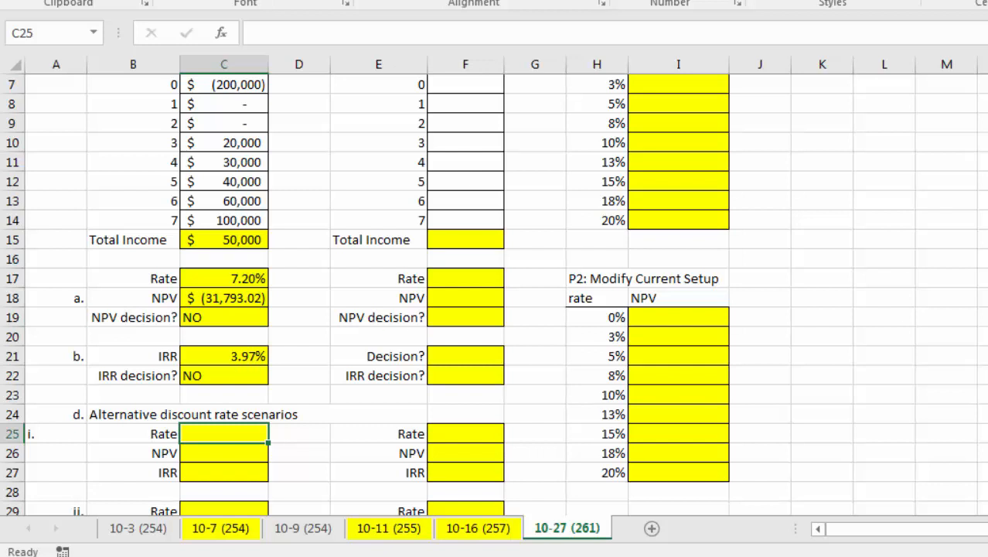
# Format the New Tooling NPV profile rates in H6:H14 as percentages with one decimal
pyautogui.scroll(2, 700, 186)
pyautogui.moveTo(701, 183); pyautogui.dragTo(689, 340)
pyautogui.moveTo(613, 186); pyautogui.dragTo(604, 347)
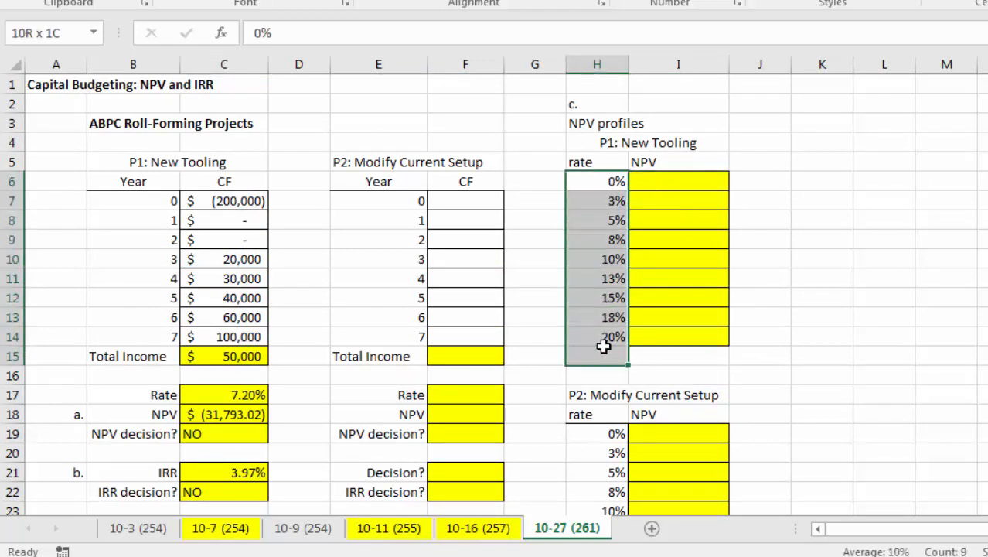
pyautogui.click(697, 177)
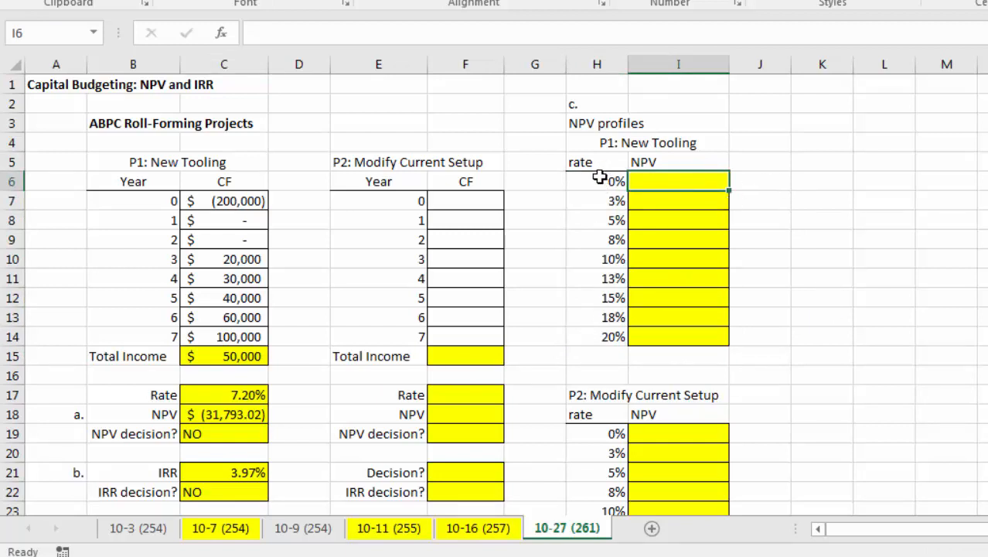
pyautogui.moveTo(595, 182); pyautogui.dragTo(589, 335)
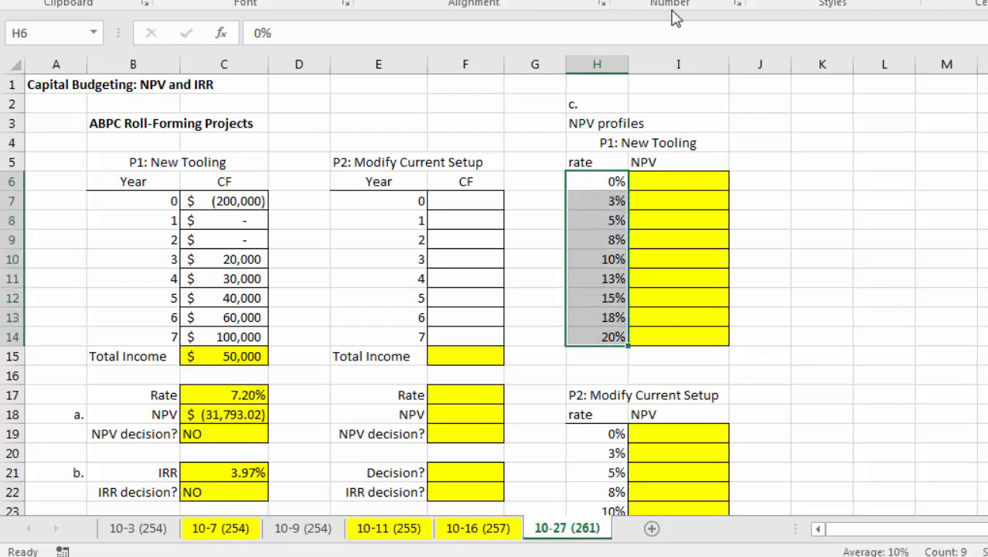
pyautogui.hotkey('alt', 'h')
pyautogui.press('0')
pyautogui.click(756, 185)
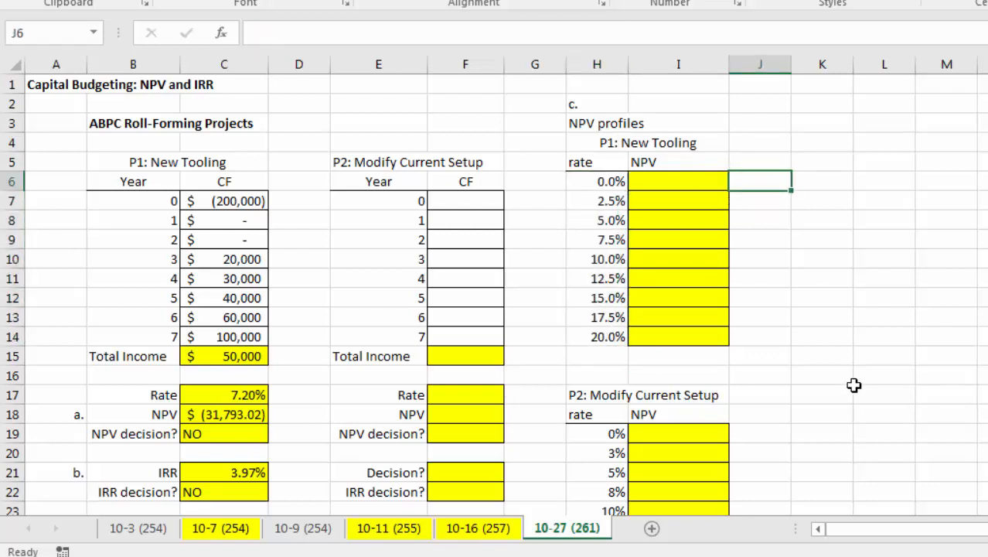
pyautogui.click(850, 294)
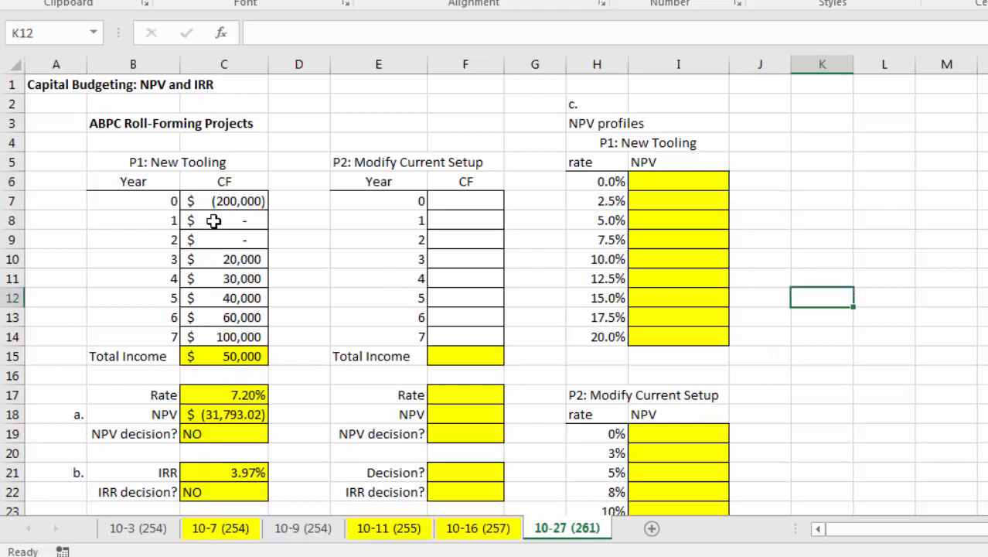
# Name the New Tooling cash flows for years 1 to 7, C8:C14, as the range P1cf
pyautogui.moveTo(196, 221); pyautogui.dragTo(203, 334)
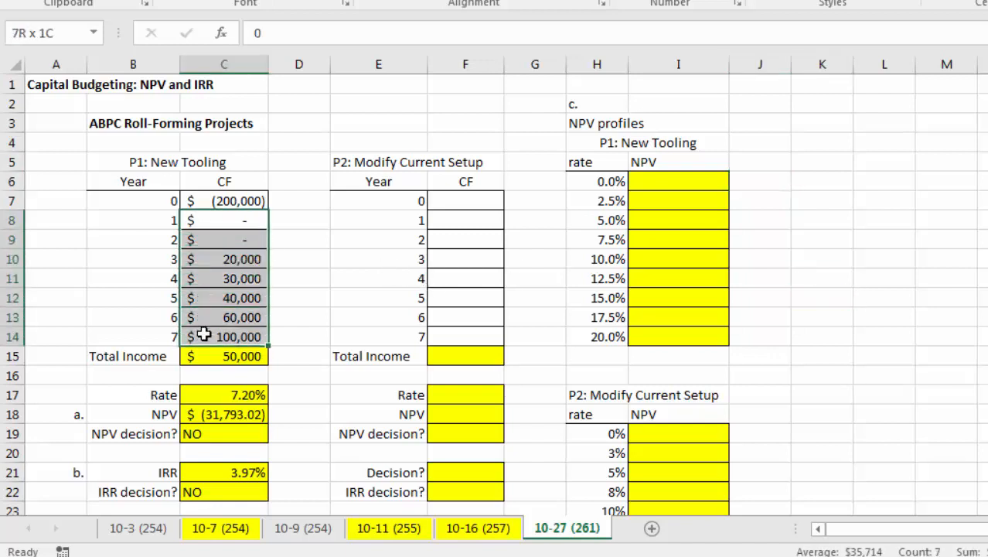
pyautogui.click(39, 34)
pyautogui.write('P1cf')
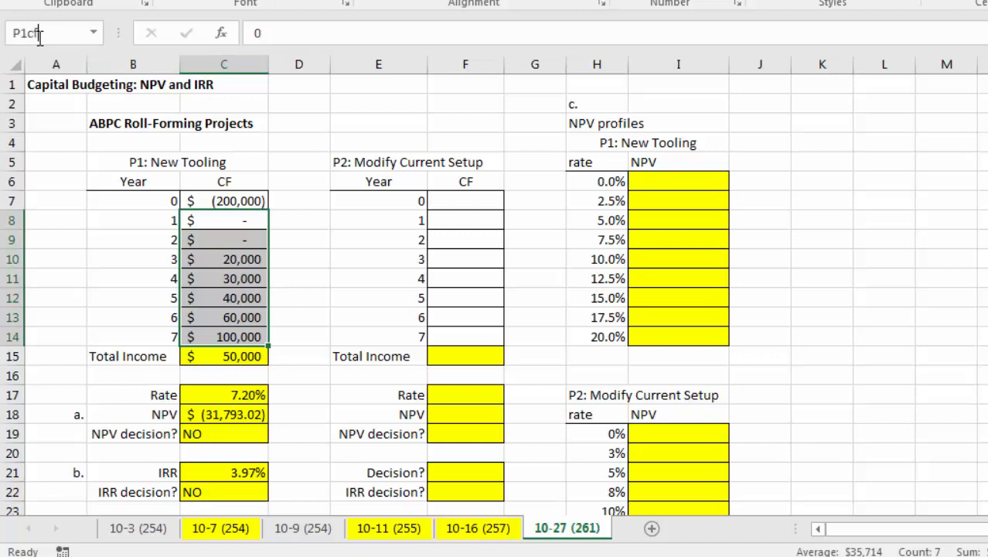
# Enter the New Tooling NPV at the 0.0% rate in I6 with the formula =NPV(H6,P1cf)+C$7
pyautogui.click(685, 183)
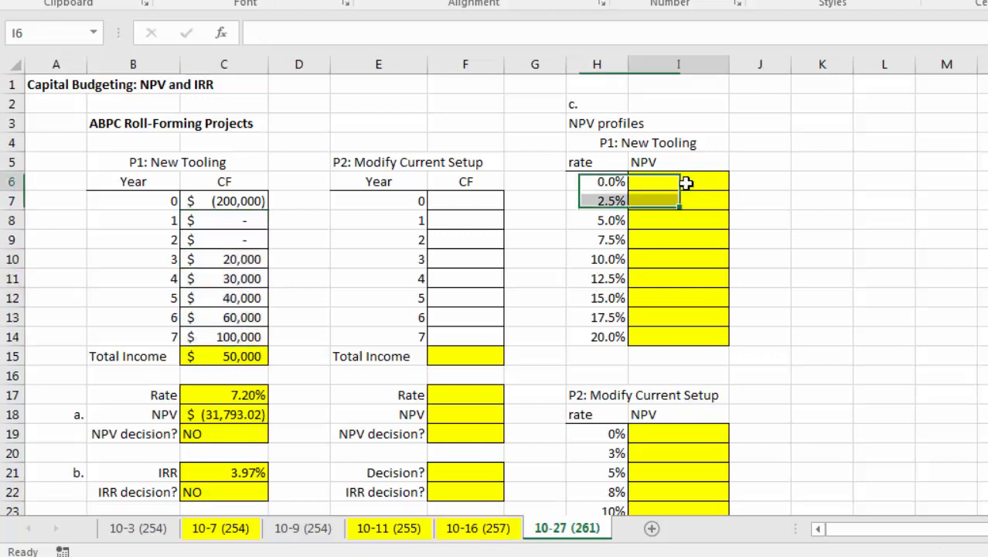
pyautogui.write('=')
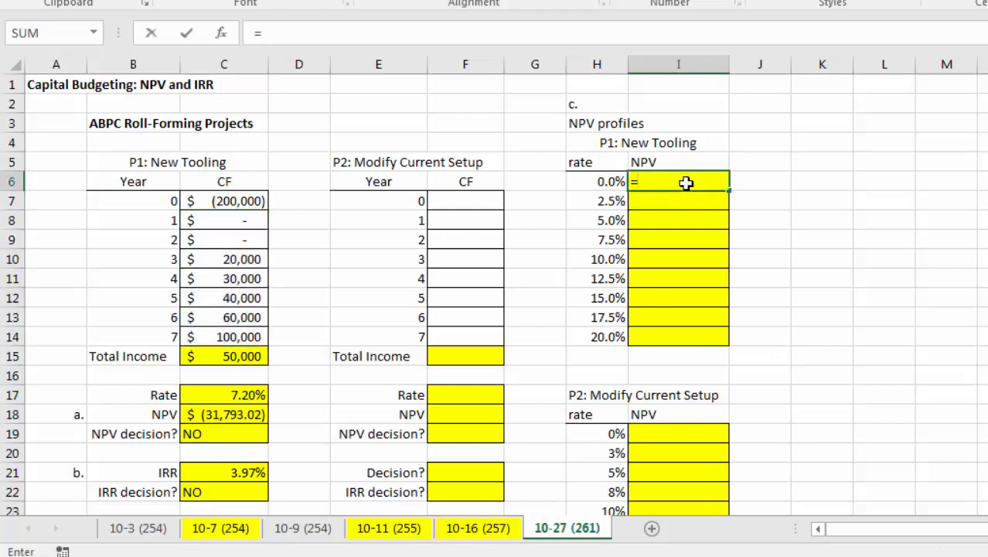
pyautogui.write('N')
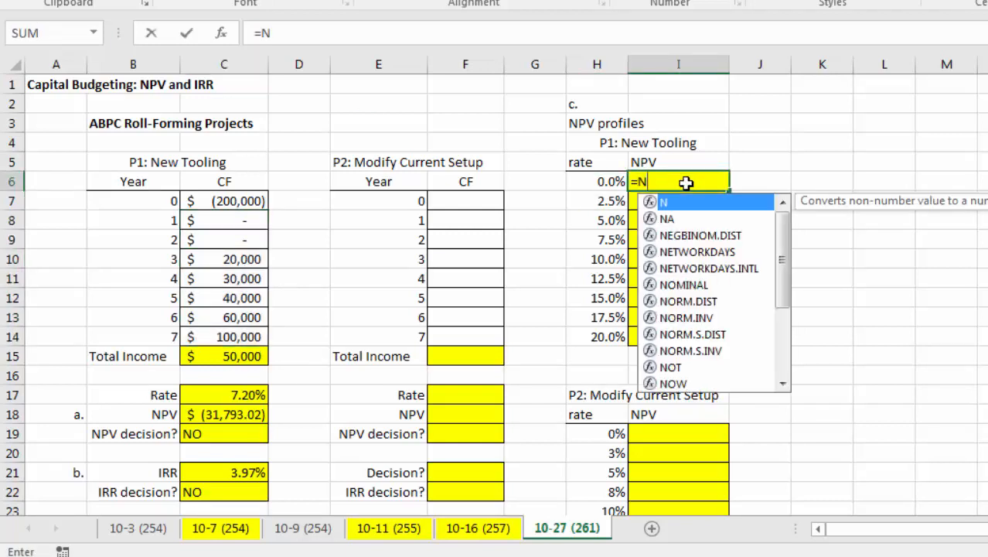
pyautogui.write('PV(')
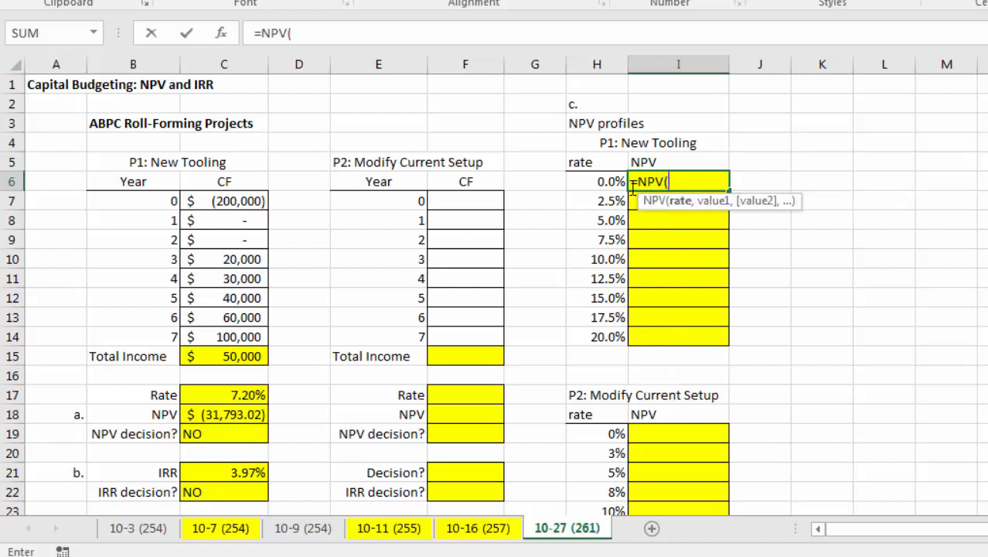
pyautogui.click(603, 182)
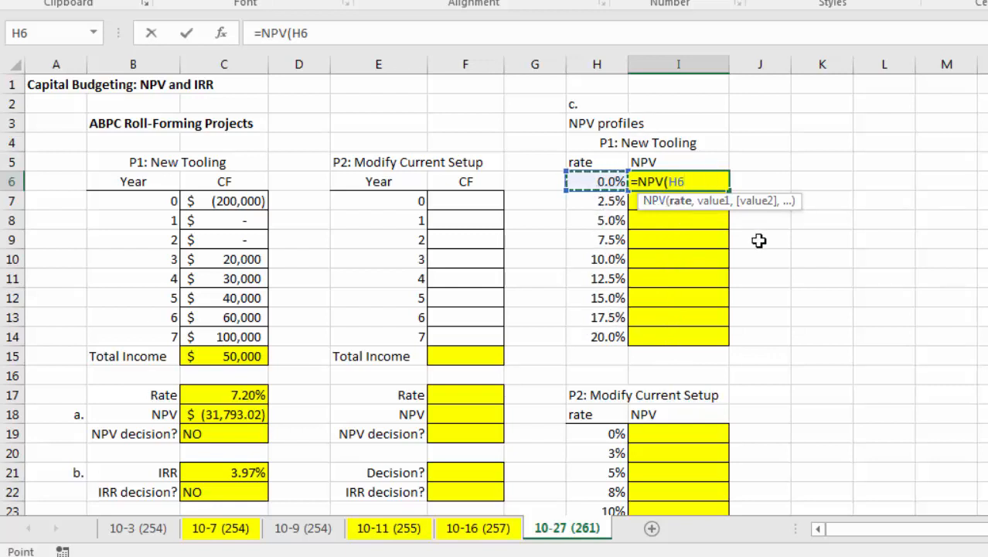
pyautogui.write(',')
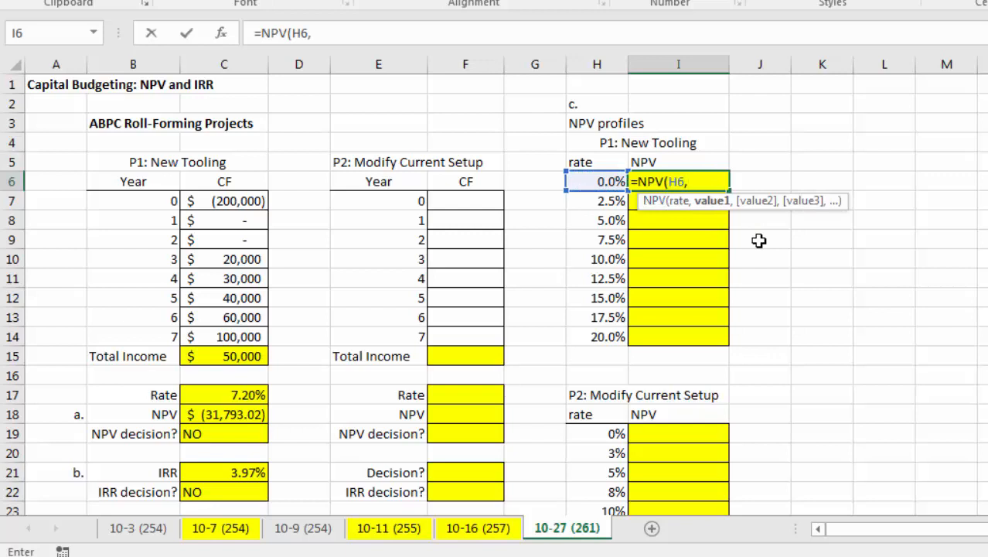
pyautogui.write('p1c')
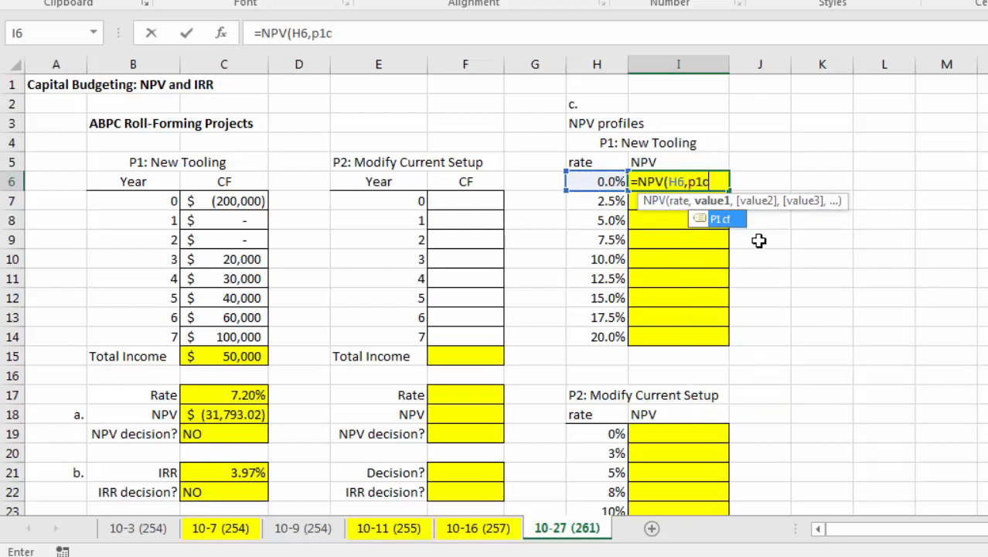
pyautogui.write('f')
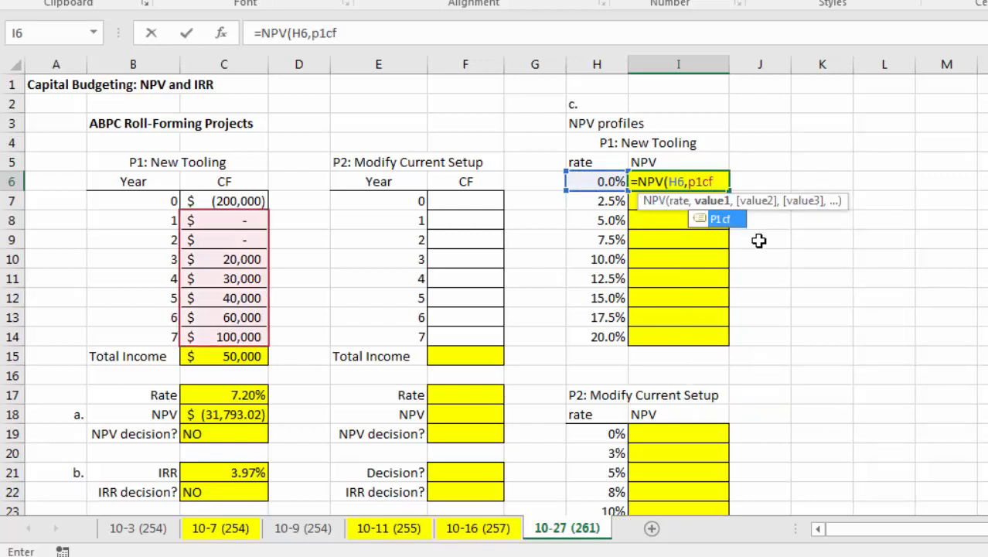
pyautogui.write(')')
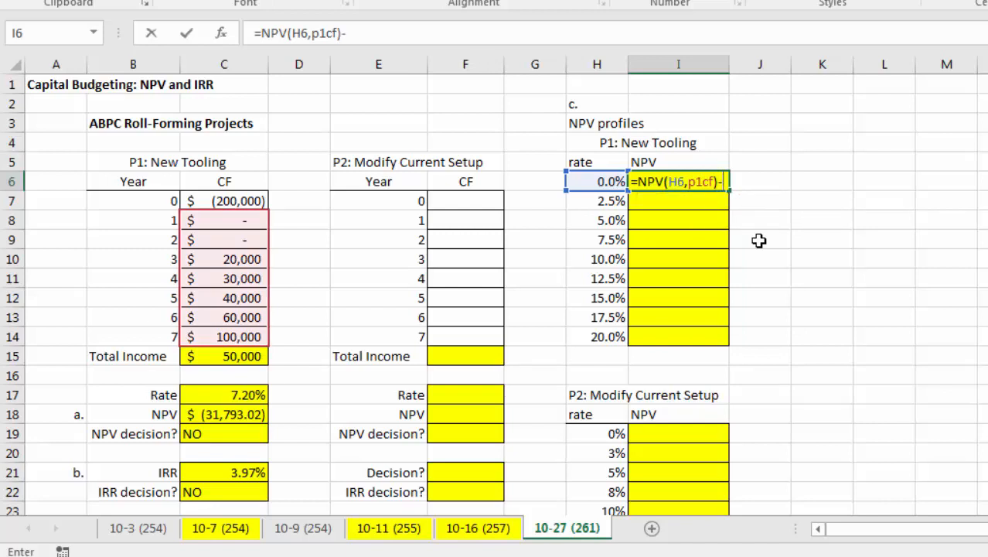
pyautogui.write('+')
pyautogui.click(222, 201)
pyautogui.click(350, 33)
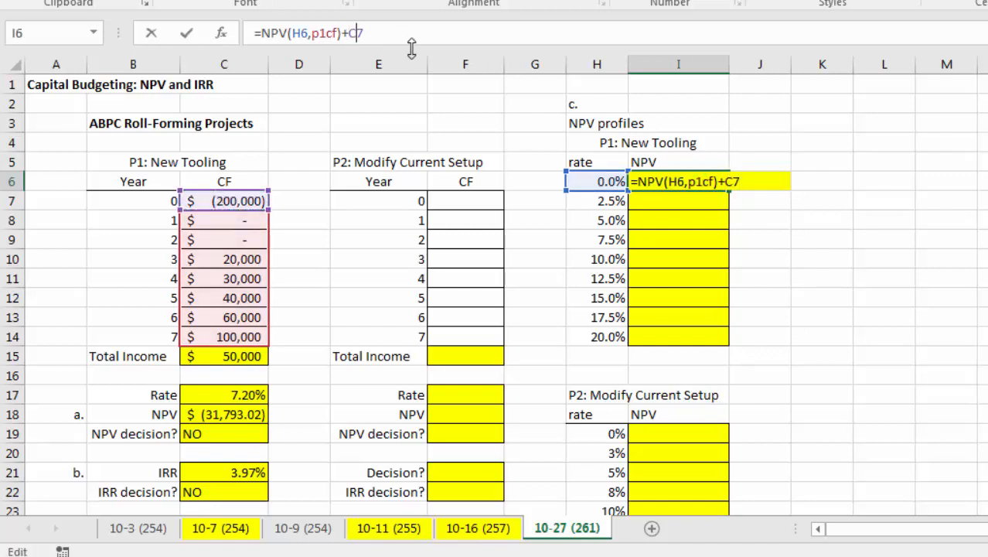
pyautogui.write('$')
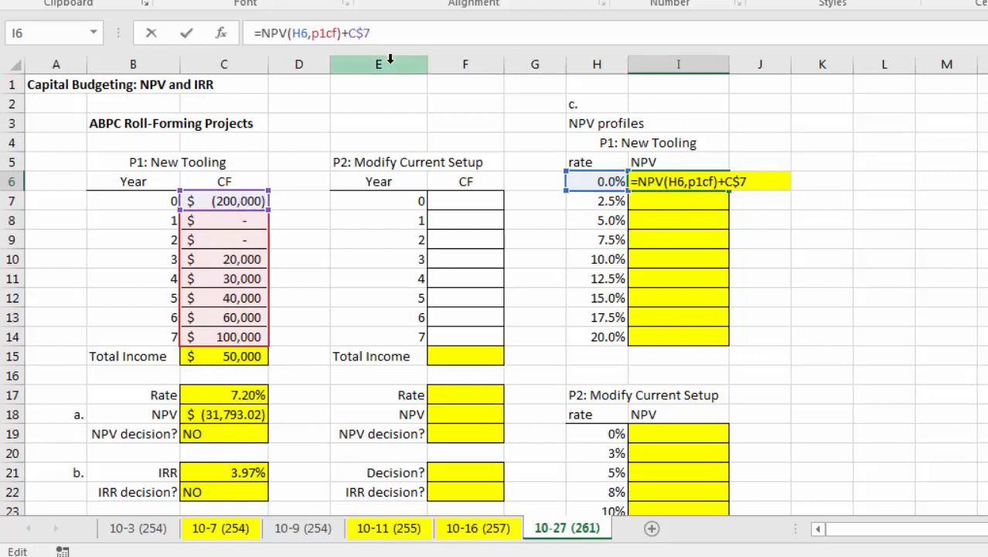
pyautogui.press('Return')
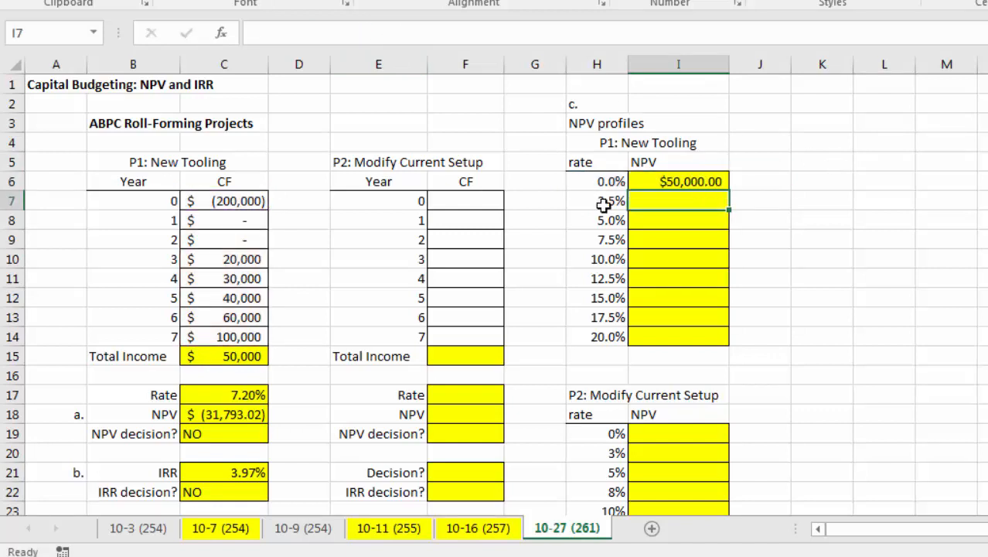
# Fill the NPV formula from I6 down through I14 and compare the 2.5% and 5.0% results with the IRR in C21
pyautogui.click(669, 182)
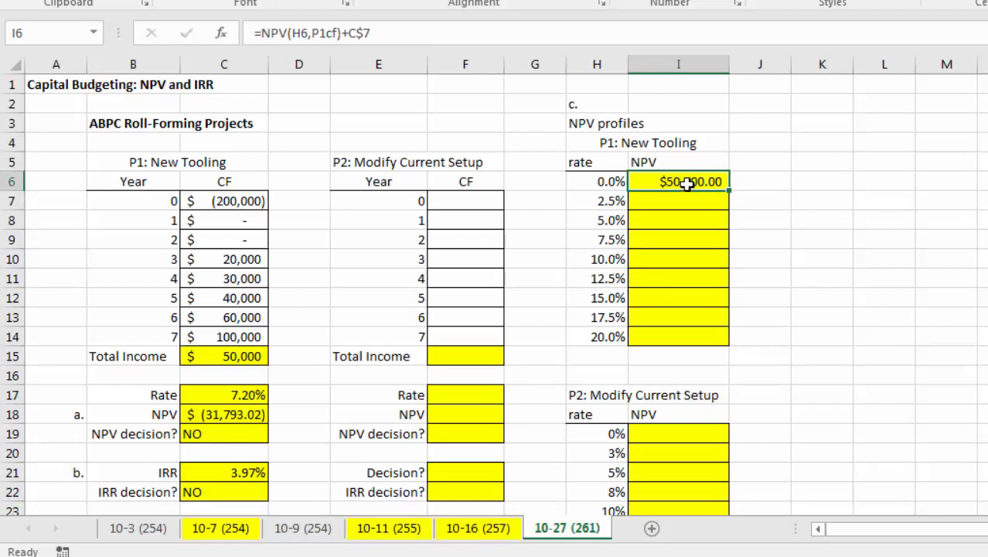
pyautogui.click(223, 358)
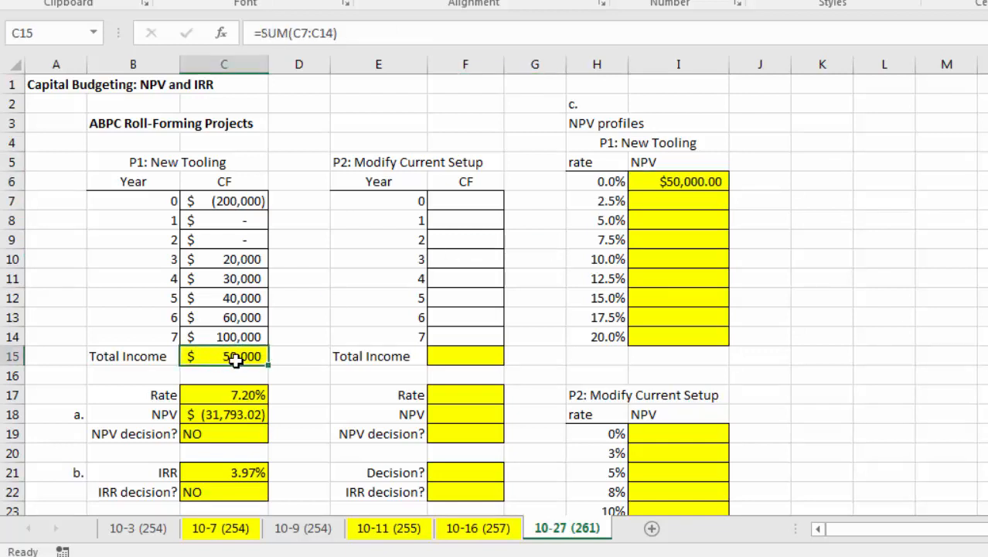
pyautogui.click(683, 183)
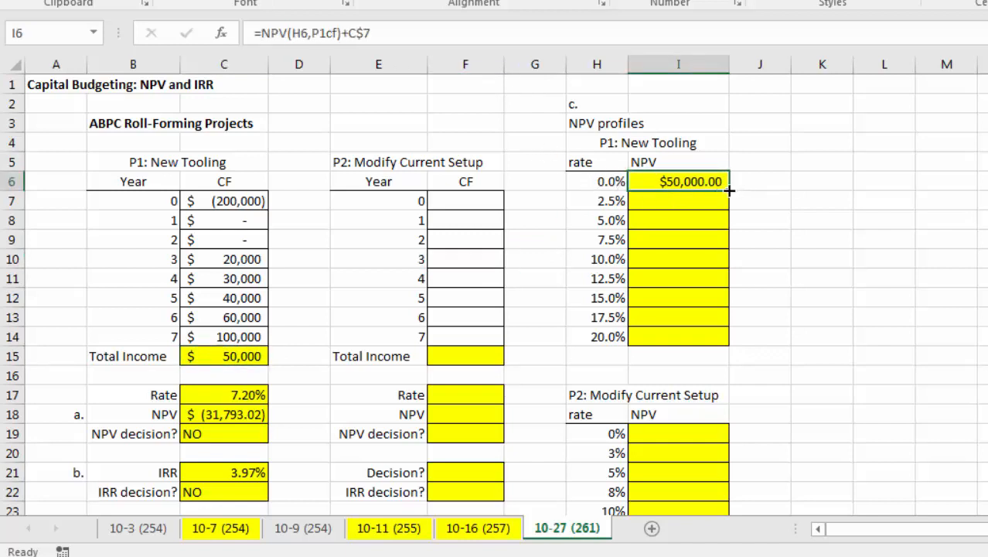
pyautogui.moveTo(730, 189); pyautogui.dragTo(729, 340)
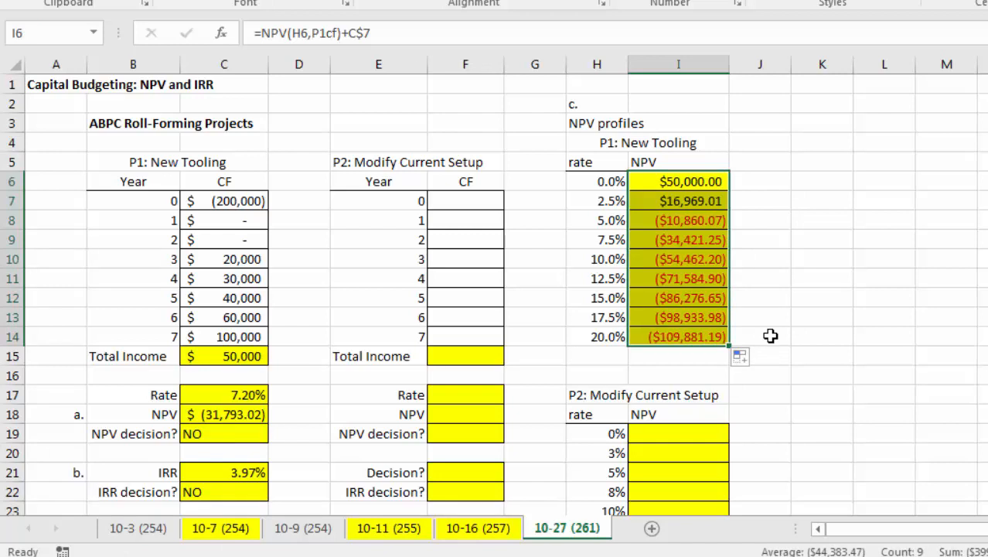
pyautogui.click(769, 317)
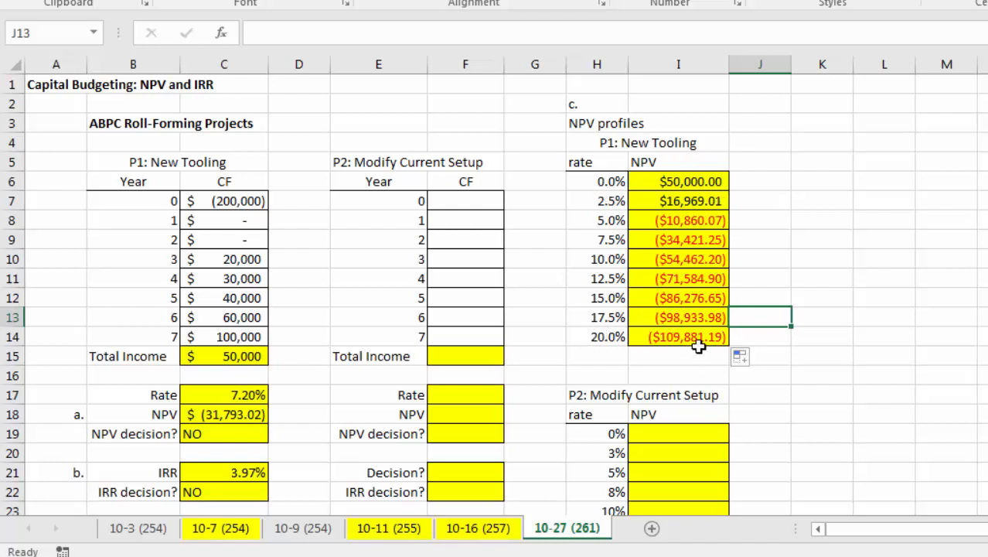
pyautogui.moveTo(642, 199); pyautogui.dragTo(642, 215)
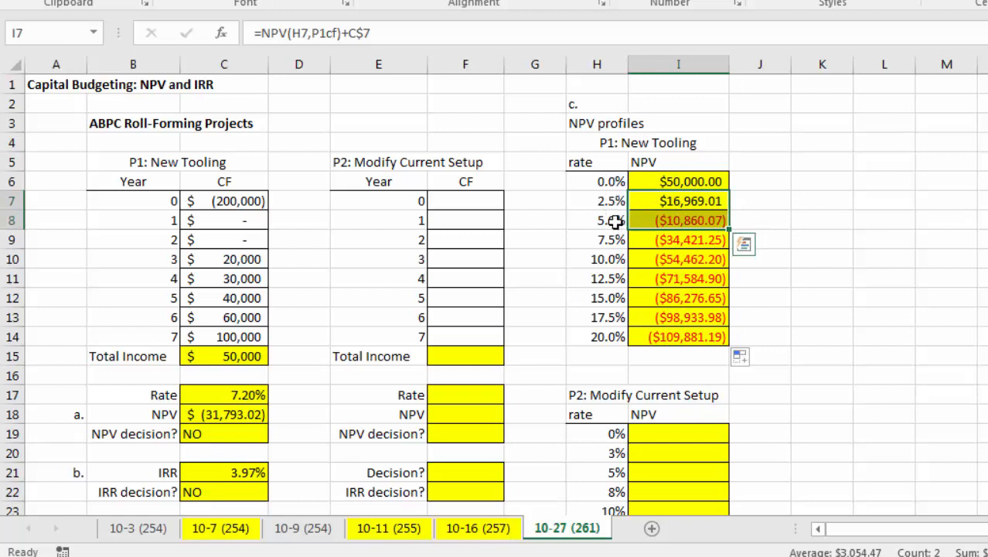
pyautogui.click(229, 471)
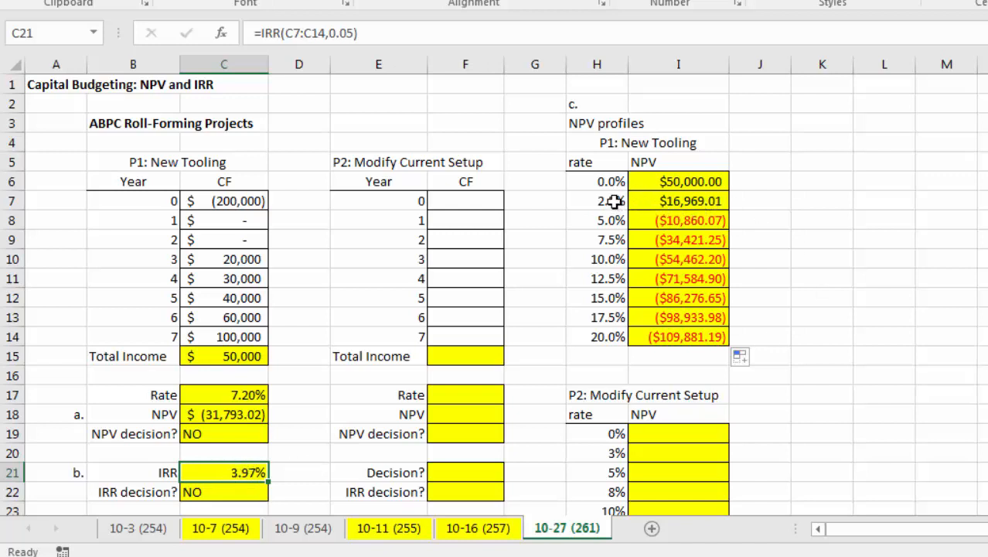
pyautogui.click(867, 283)
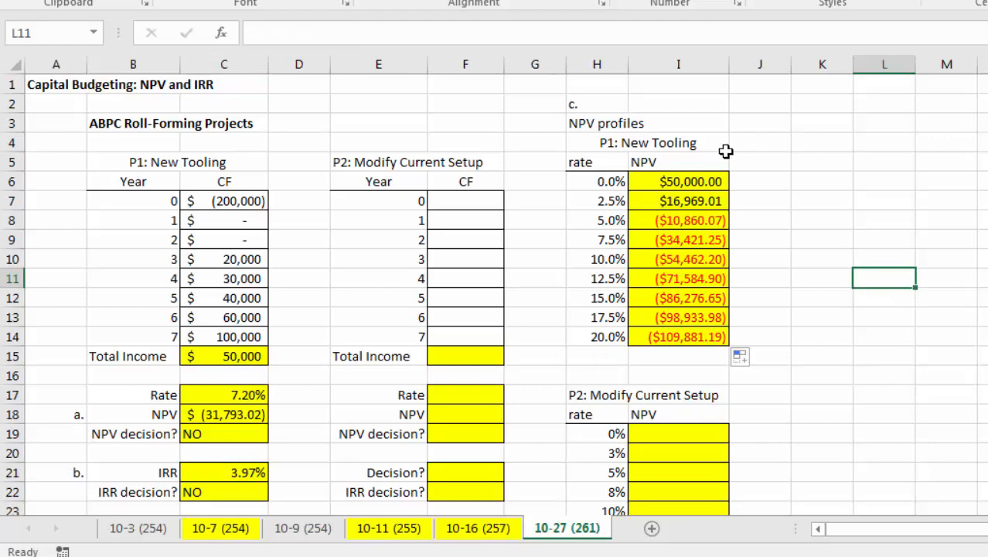
# Insert a 2-D line chart with markers from the New Tooling NPV values in I6:I14
pyautogui.moveTo(649, 181); pyautogui.dragTo(653, 337)
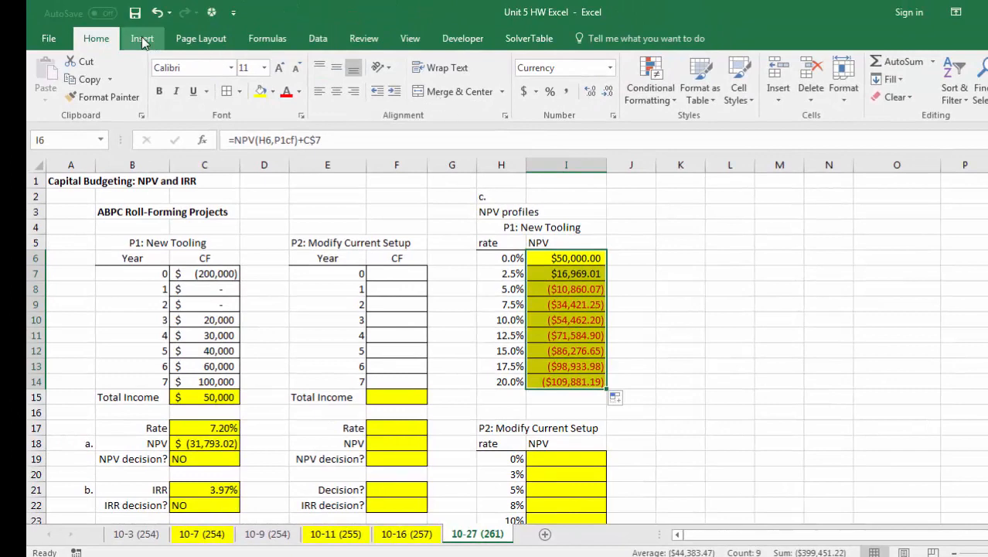
pyautogui.click(142, 40)
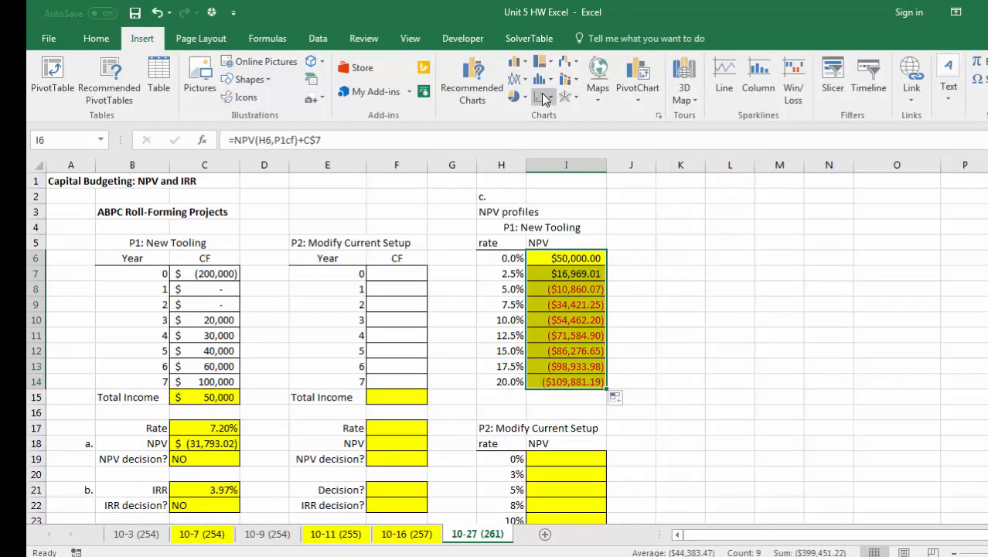
pyautogui.click(517, 79)
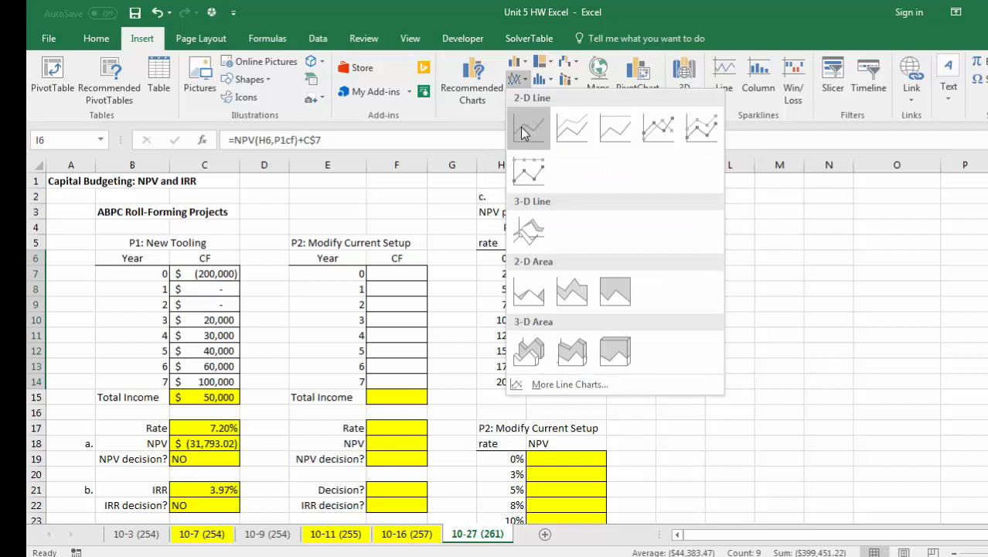
pyautogui.click(658, 128)
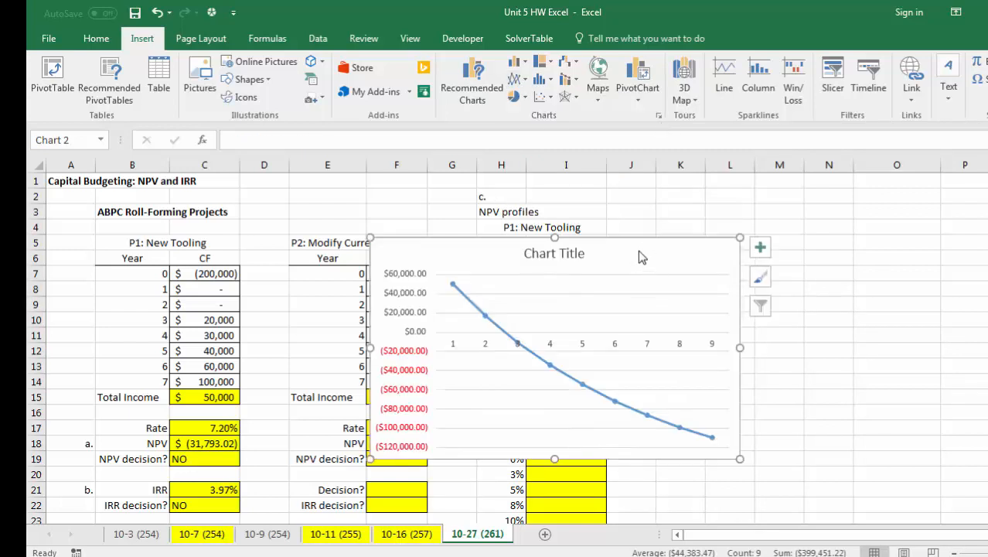
# Set the line chart's title to "Project 1: NPV Profile"
pyautogui.tripleClick(619, 244)
pyautogui.write('Proj')
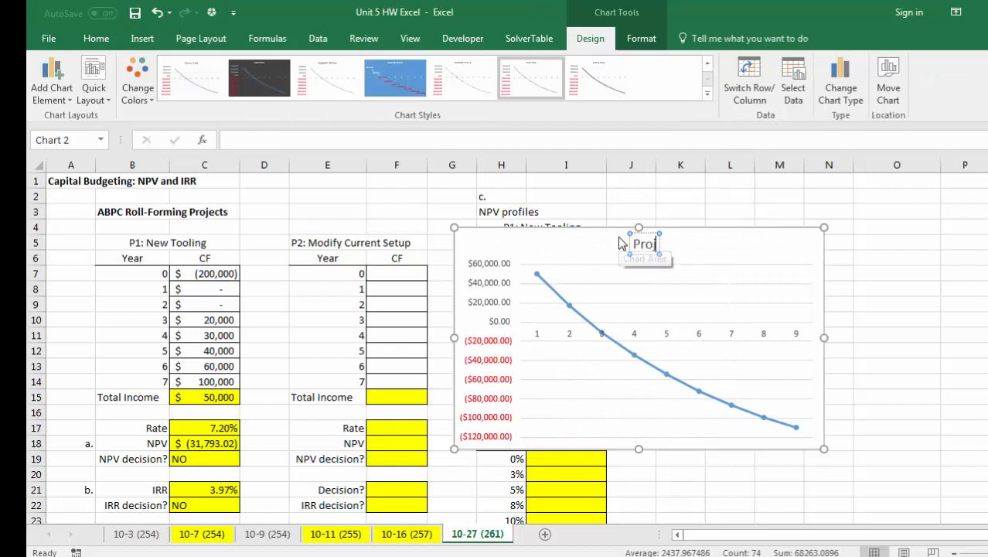
pyautogui.write('ect 1')
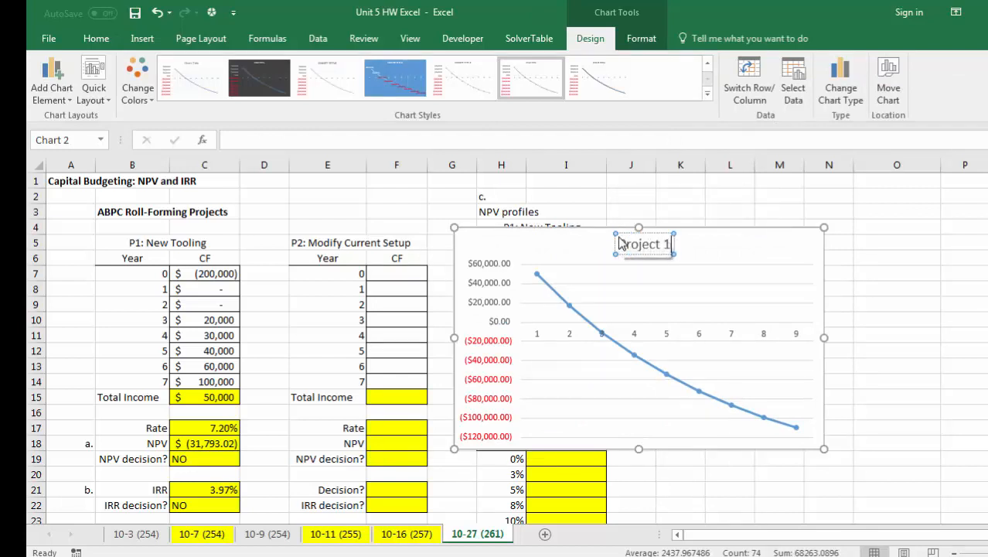
pyautogui.write(': NPV')
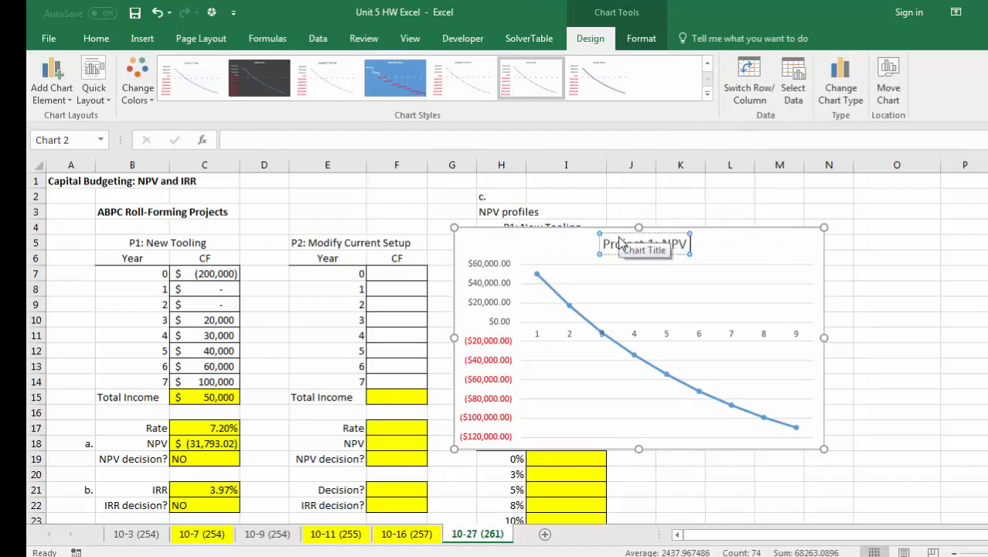
pyautogui.write(' Profile')
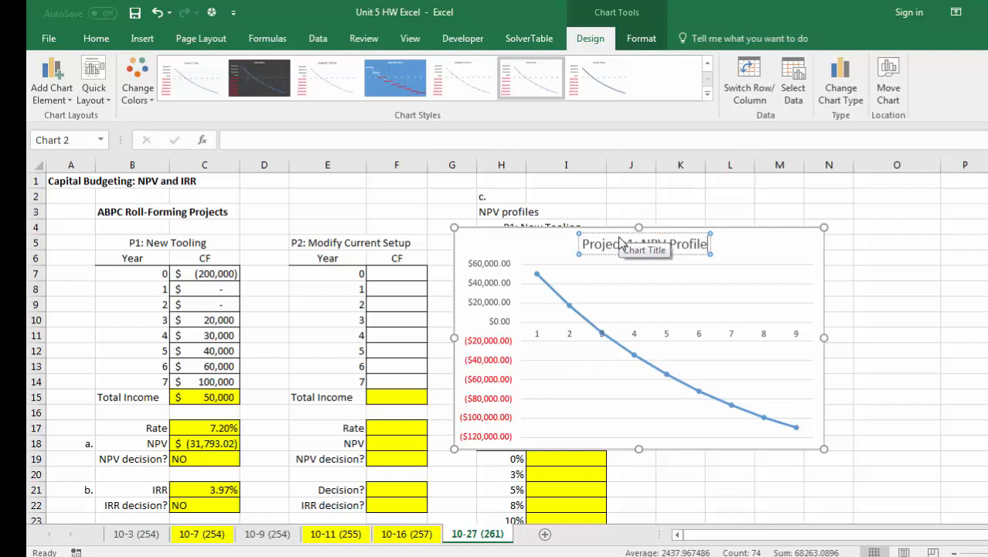
# Move the NPV profile chart beside the New Tooling rate table, starting at column J, so it no longer covers the data
pyautogui.click(765, 250)
pyautogui.moveTo(746, 230); pyautogui.dragTo(924, 190)
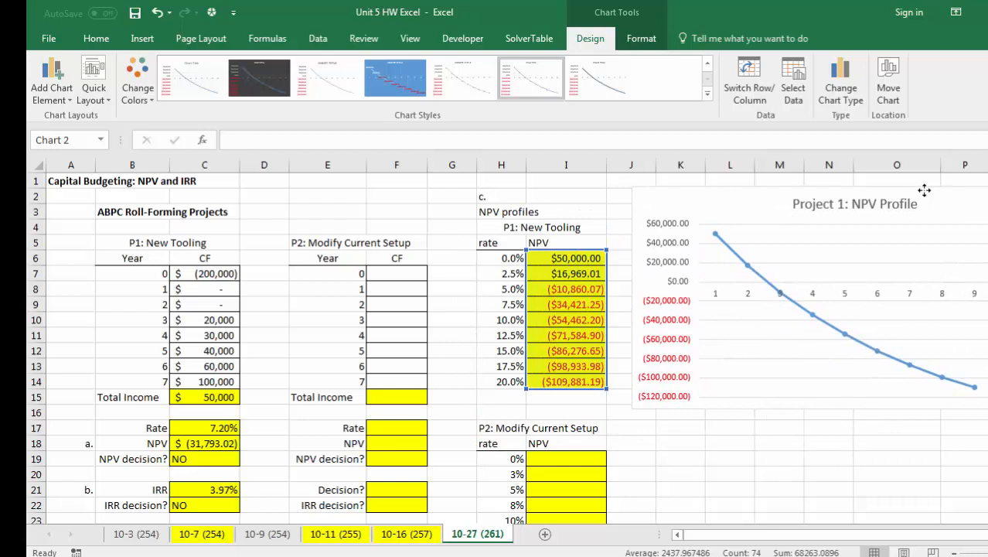
pyautogui.click(924, 191)
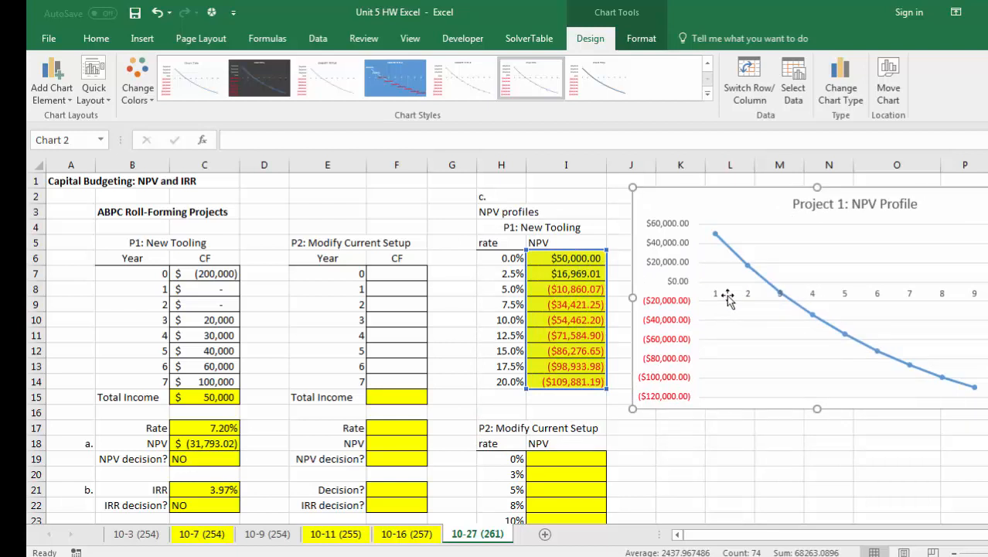
# Set the NPV profile chart's horizontal axis labels to the New Tooling rates in H6:H14
pyautogui.rightClick(845, 295)
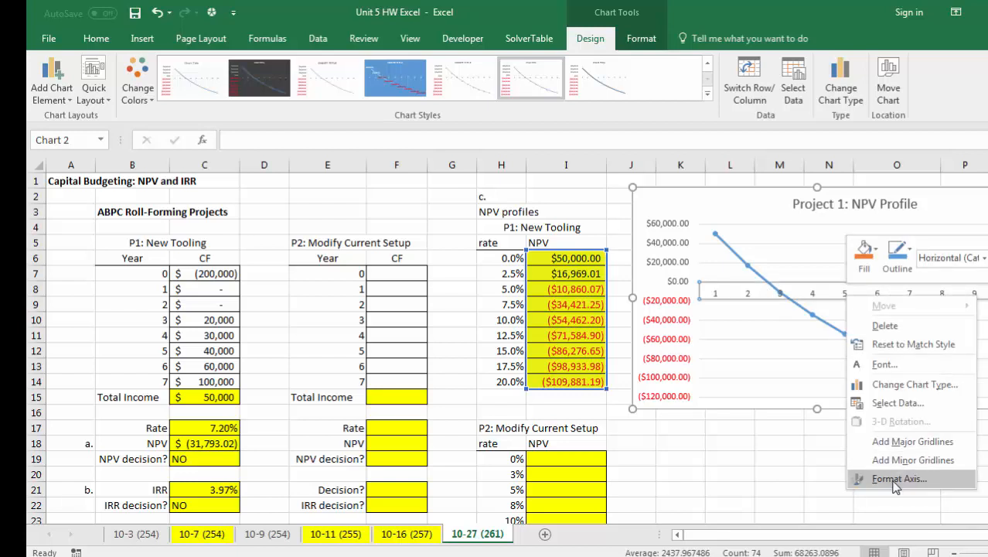
pyautogui.click(909, 407)
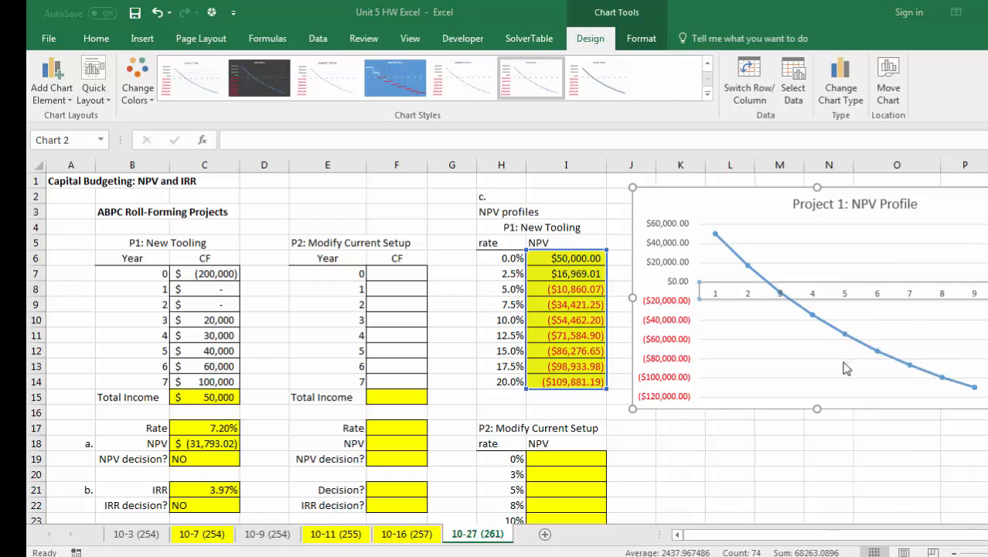
pyautogui.click(549, 326)
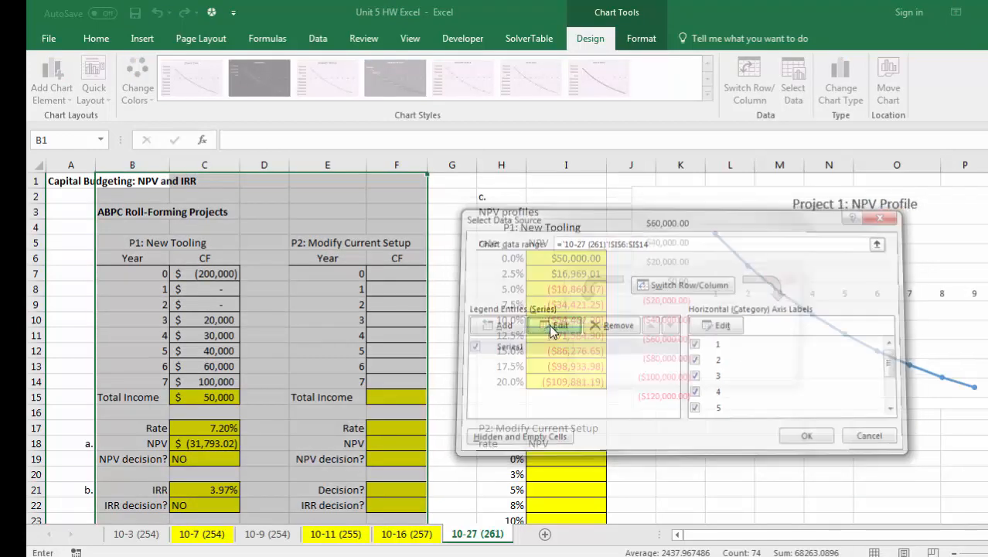
pyautogui.click(776, 379)
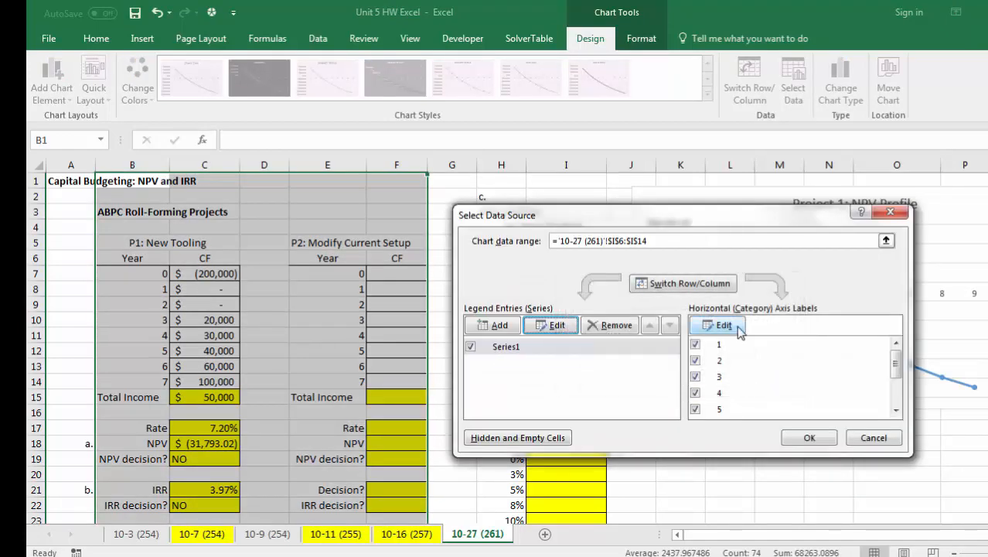
pyautogui.click(739, 324)
pyautogui.moveTo(719, 301); pyautogui.dragTo(877, 322)
pyautogui.click(504, 263)
pyautogui.moveTo(504, 278); pyautogui.dragTo(503, 378)
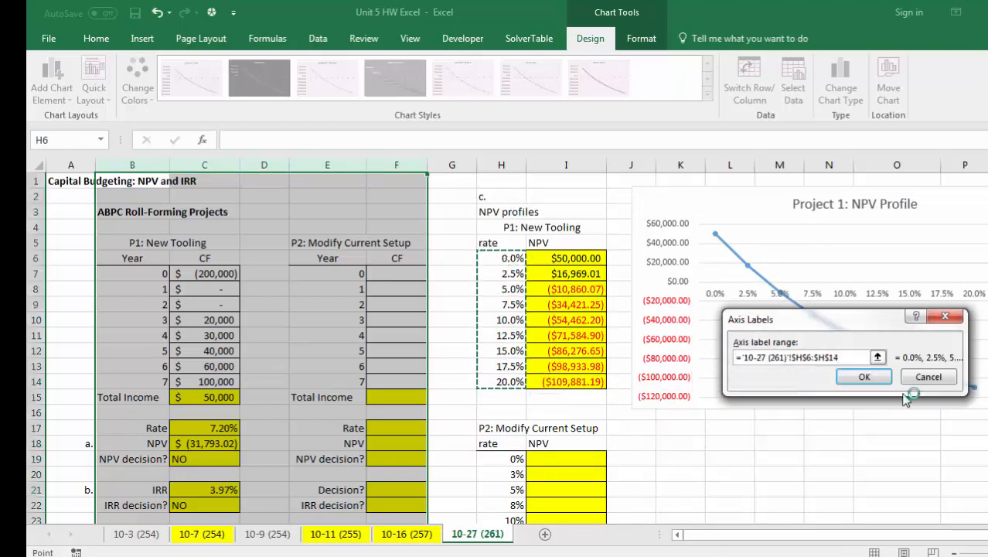
pyautogui.click(864, 376)
pyautogui.click(807, 438)
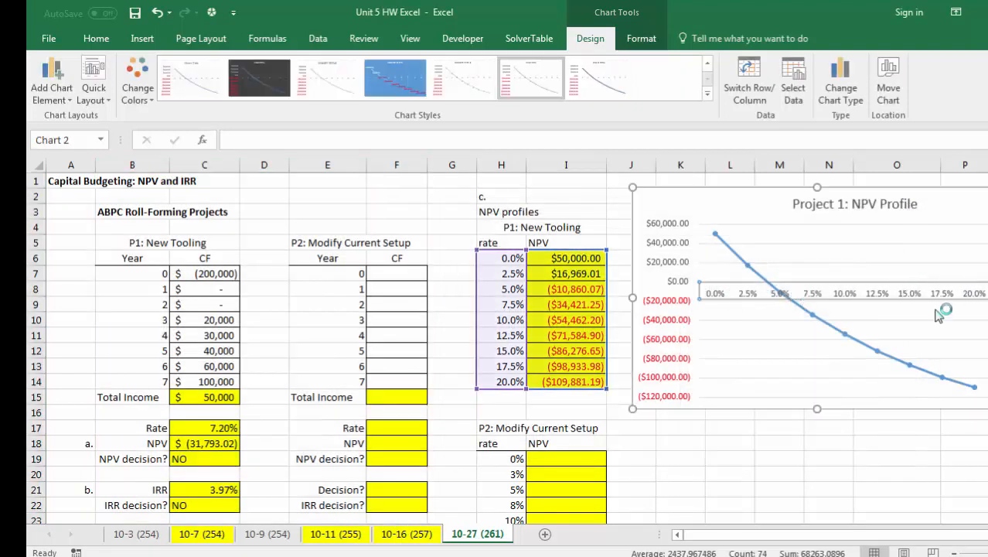
# Add major vertical gridlines to the horizontal axis of the Project 1 NPV profile chart
pyautogui.rightClick(748, 298)
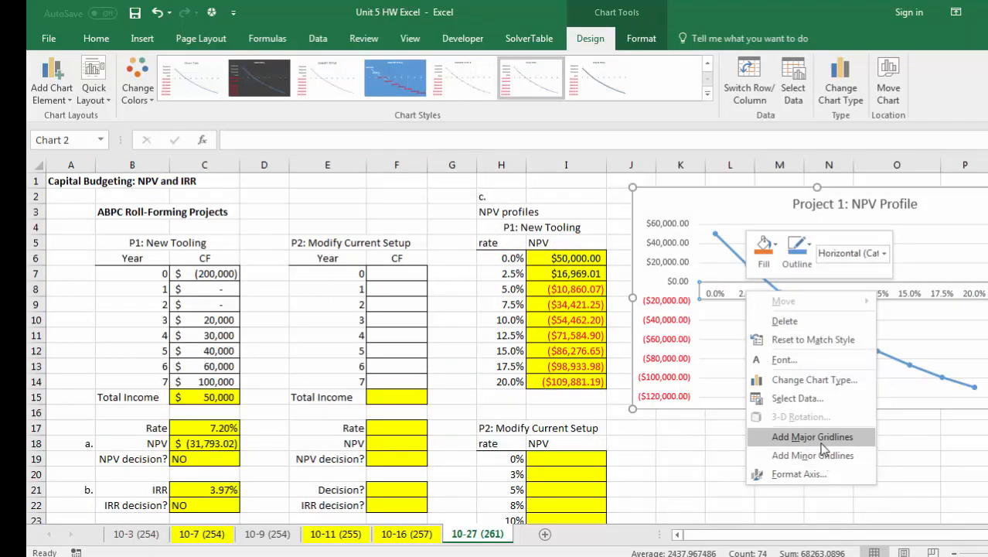
pyautogui.click(822, 457)
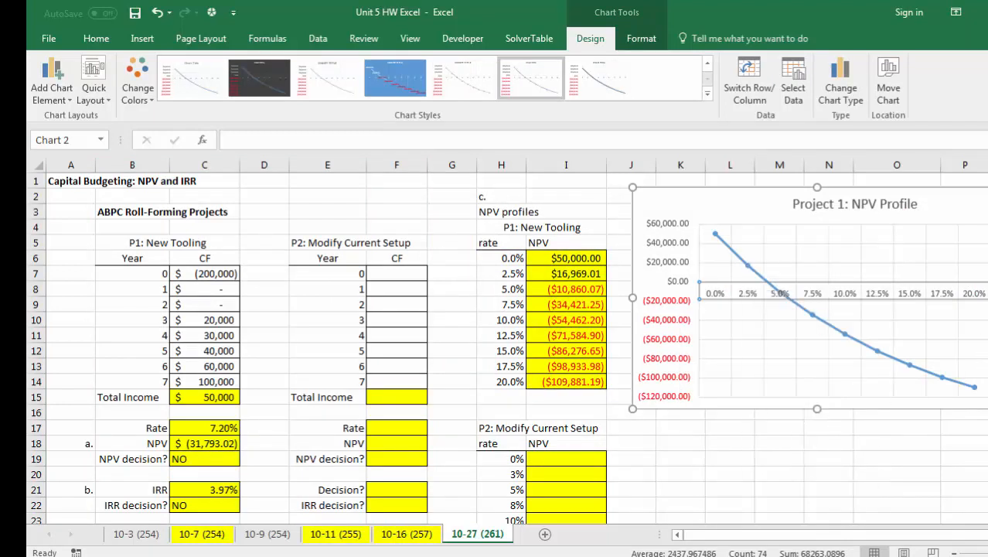
pyautogui.press('Escape')
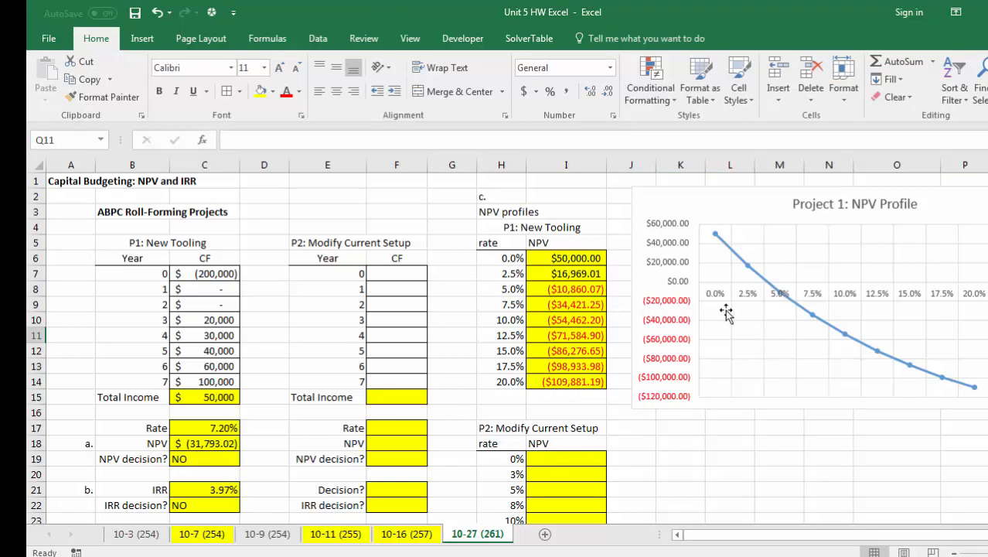
# Position the chart's horizontal axis on tick marks so the NPV line starts at the vertical axis
pyautogui.rightClick(806, 296)
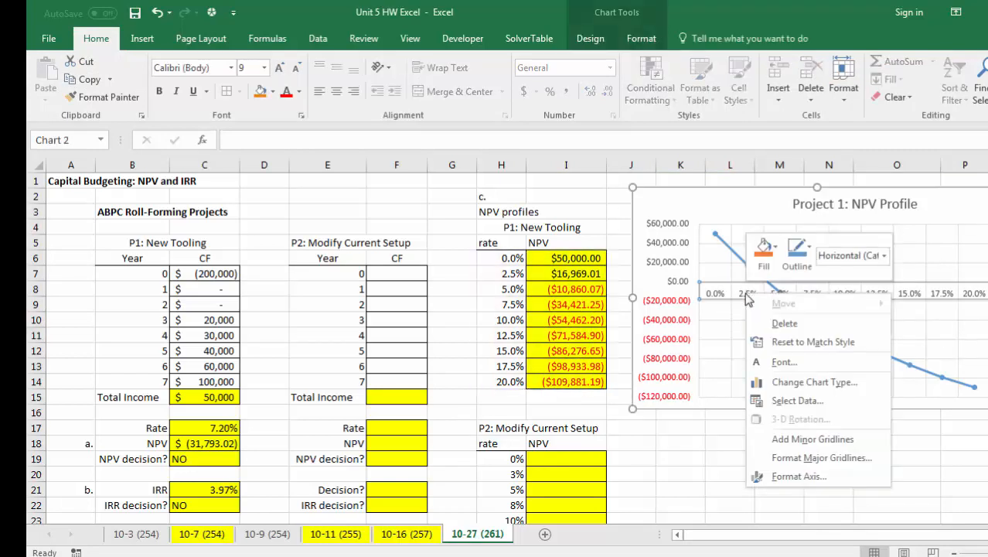
pyautogui.press('Escape')
pyautogui.click(729, 200)
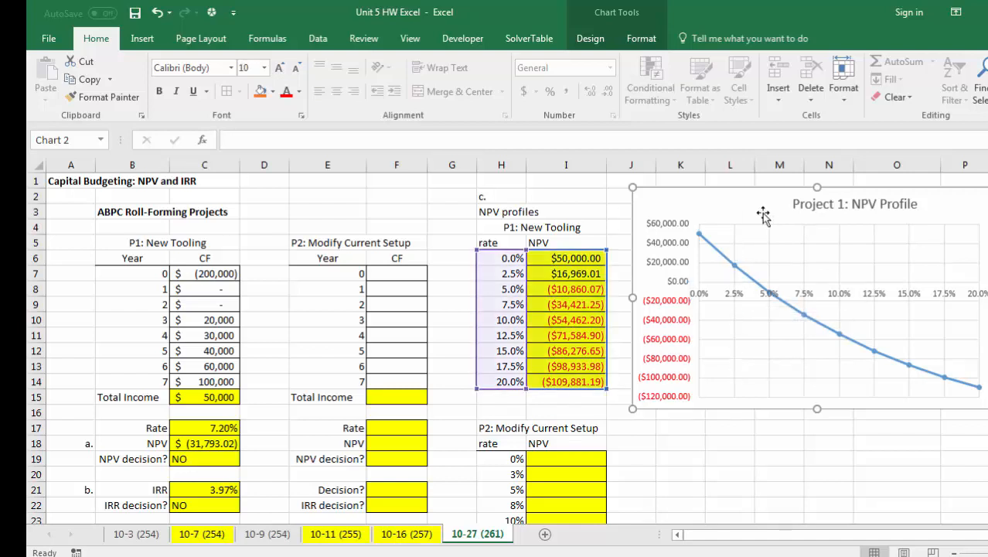
pyautogui.click(987, 381)
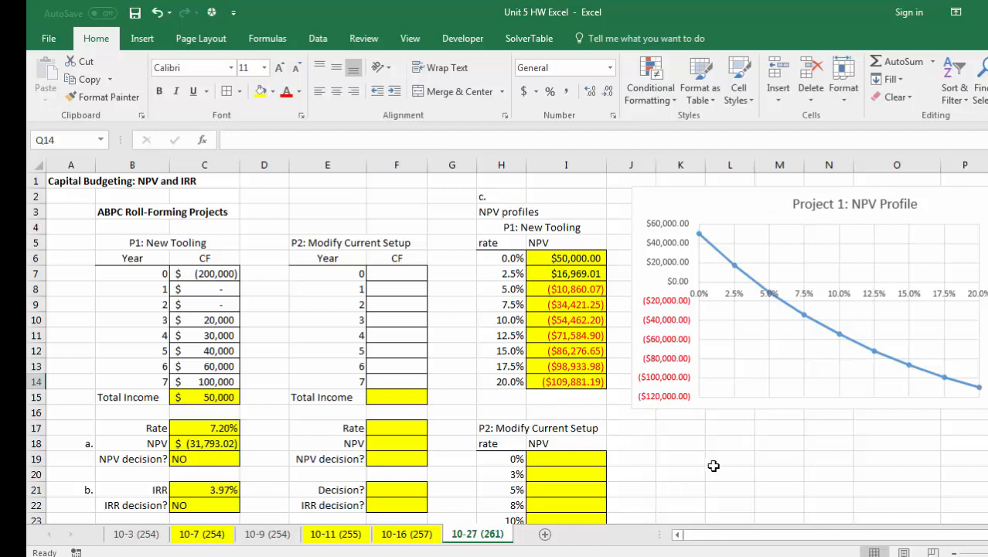
# Examine the Project 1 NPV profile chart and the alternative discount rate scenarios in part d below it
pyautogui.scroll(-3, 680, 458)
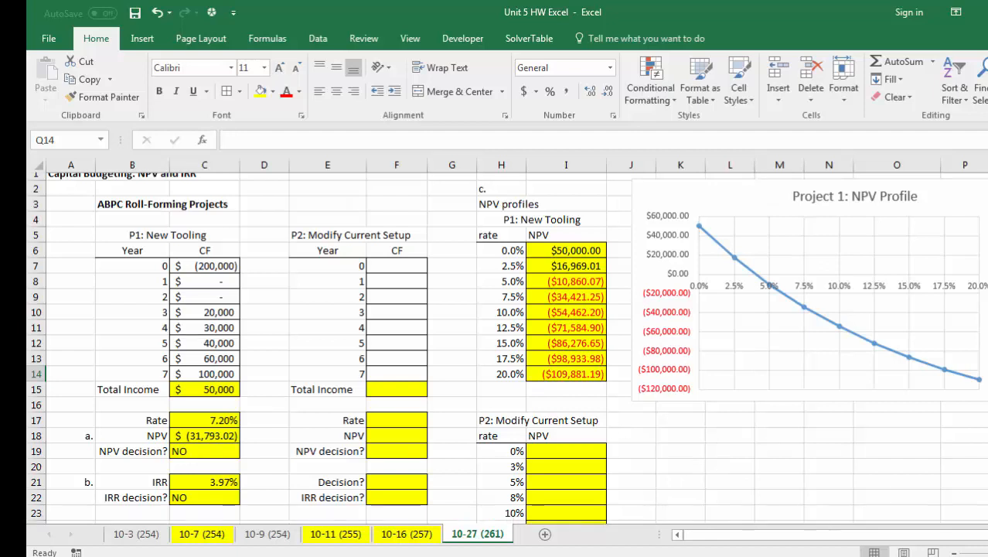
pyautogui.scroll(3, 506, 347)
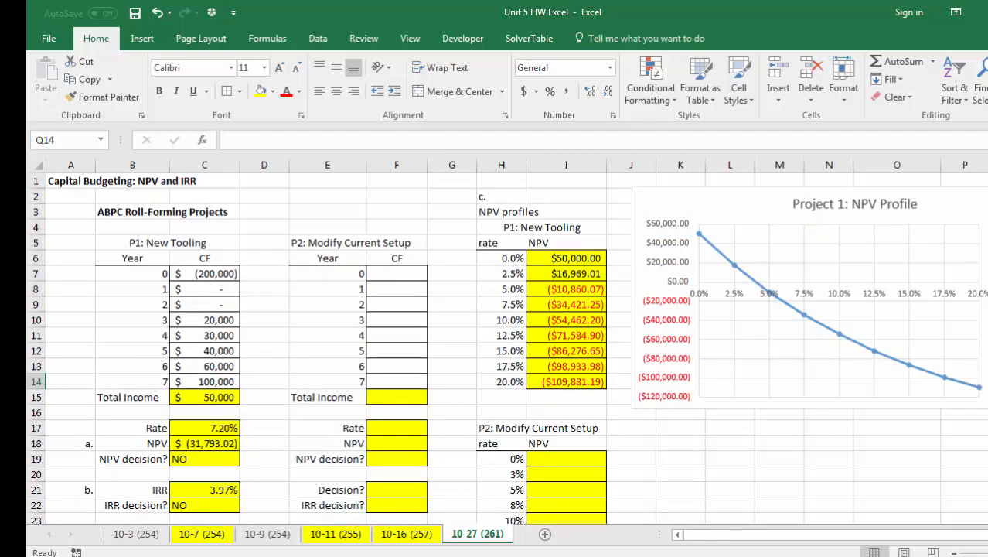
pyautogui.press('Up')
pyautogui.press('Up')
pyautogui.press('Up')
pyautogui.press('Up')
pyautogui.press('Up')
pyautogui.press('Up')
pyautogui.press('Up')
pyautogui.press('Up')
pyautogui.press('Up')
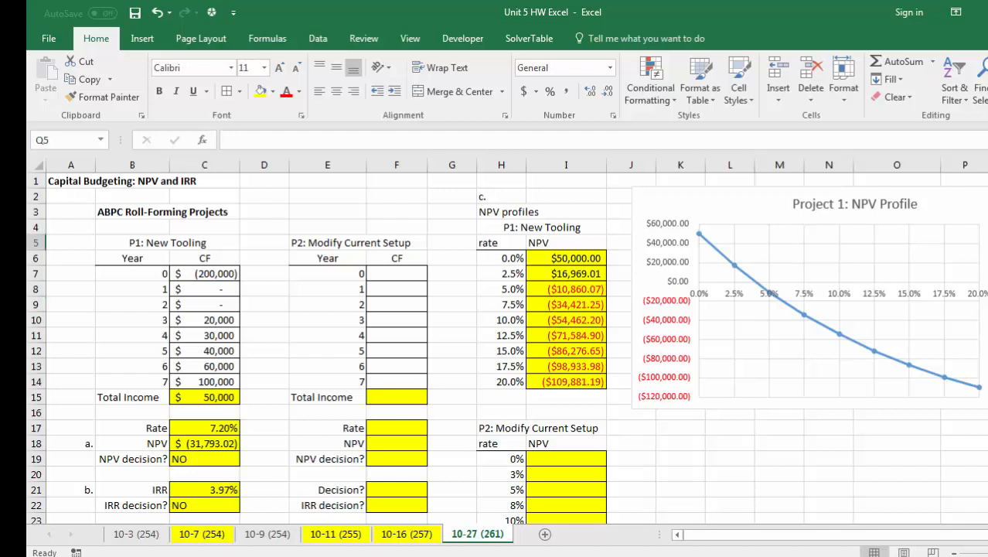
pyautogui.scroll(-1, 506, 348)
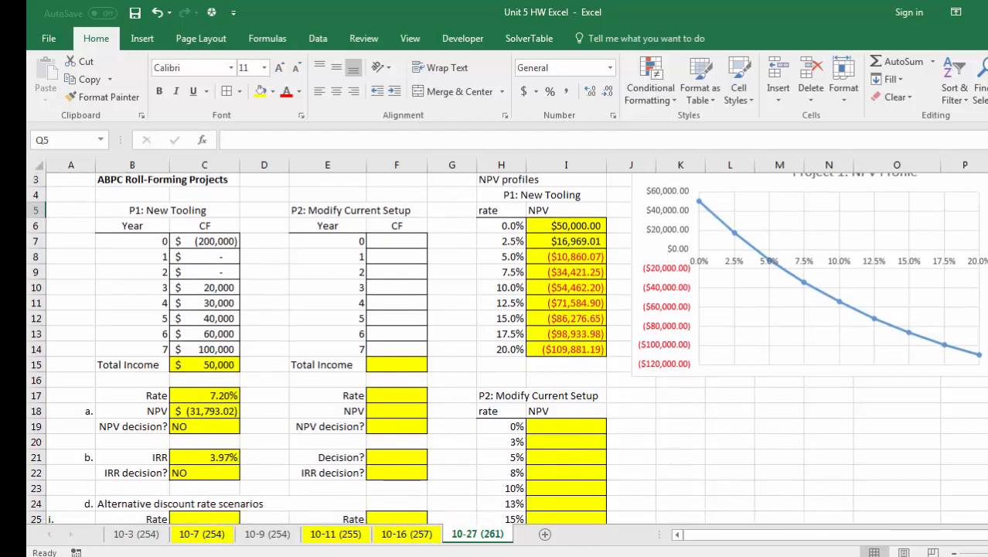
pyautogui.scroll(1, 507, 348)
pyautogui.scroll(-3, 507, 348)
pyautogui.scroll(-3, 506, 348)
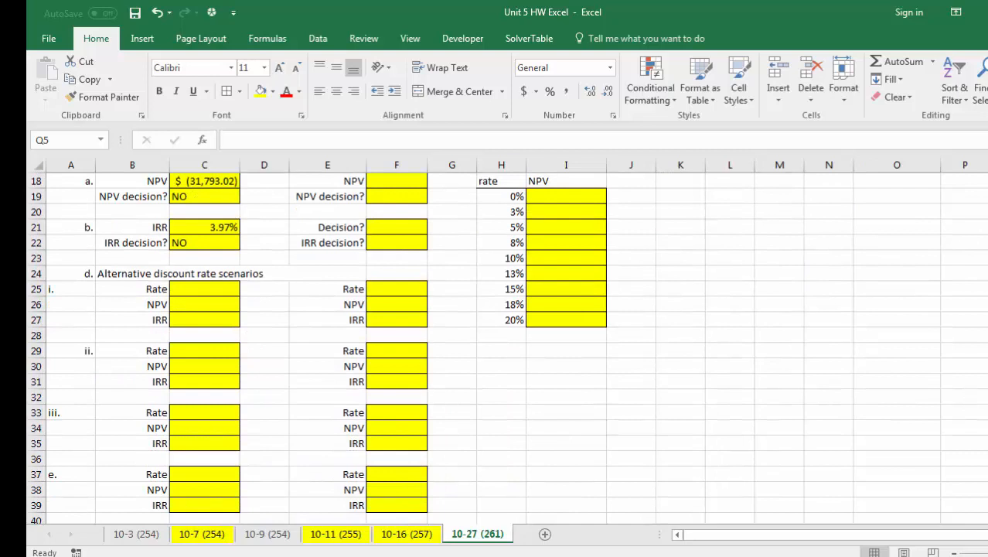
pyautogui.scroll(6, 506, 348)
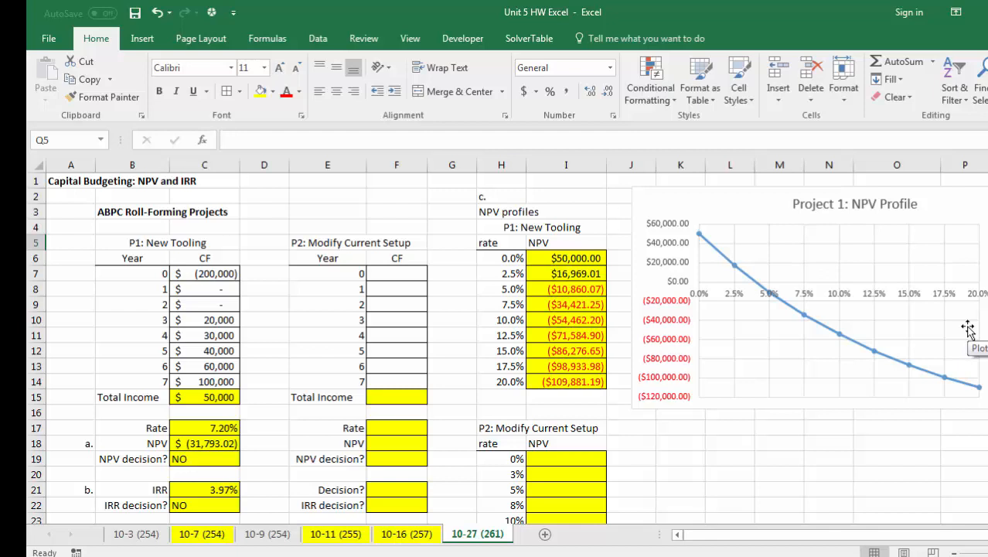
pyautogui.scroll(-3, 968, 328)
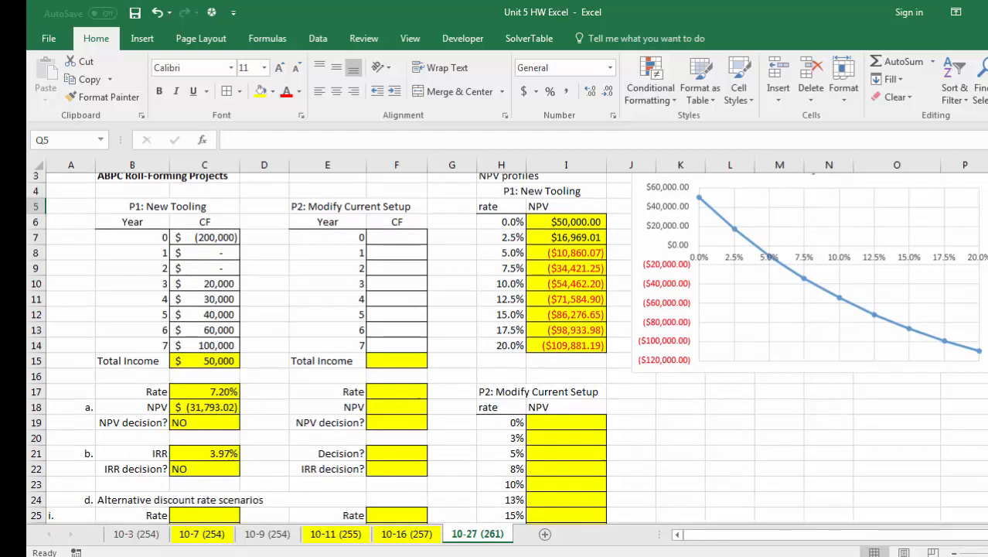
pyautogui.scroll(-2, 968, 328)
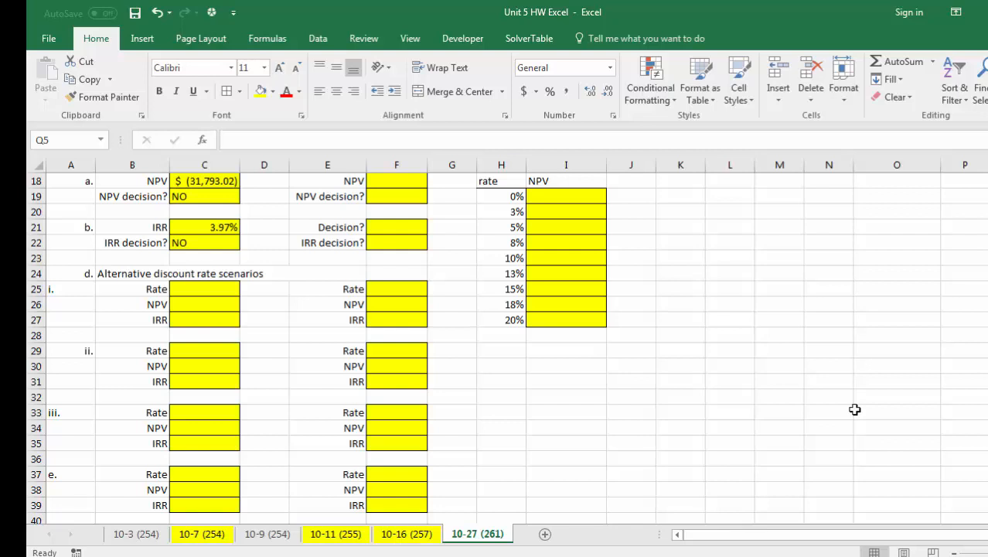
# Right-align the scenario labels in A25:A37
pyautogui.click(234, 291)
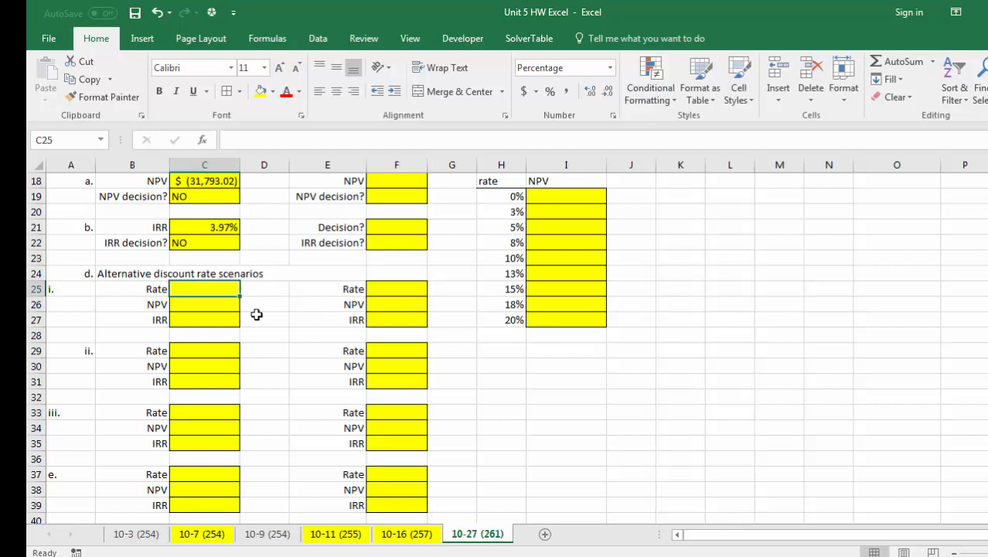
pyautogui.moveTo(80, 289); pyautogui.dragTo(82, 476)
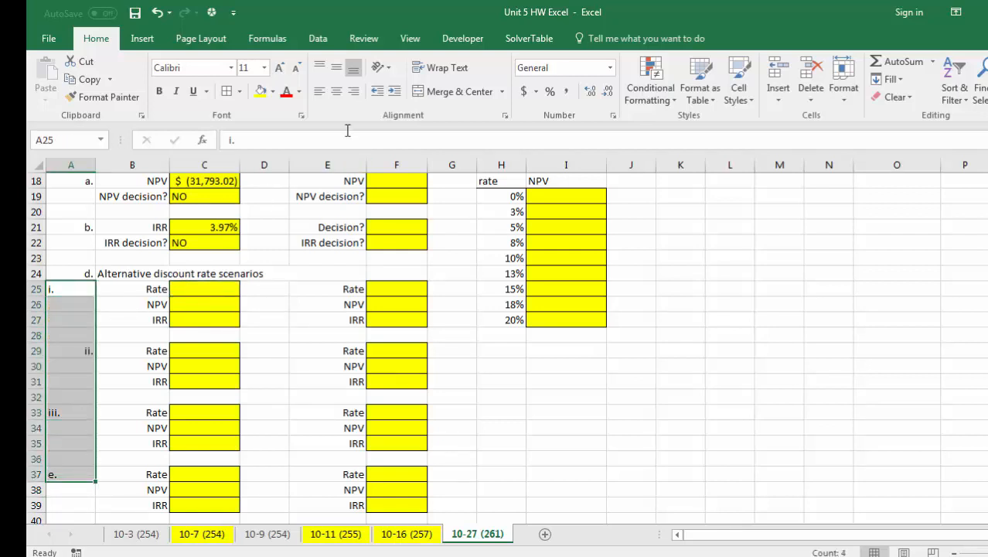
pyautogui.click(355, 91)
# Set the New Tooling discount rate for scenario i in C25 to 5.4%
pyautogui.click(234, 289)
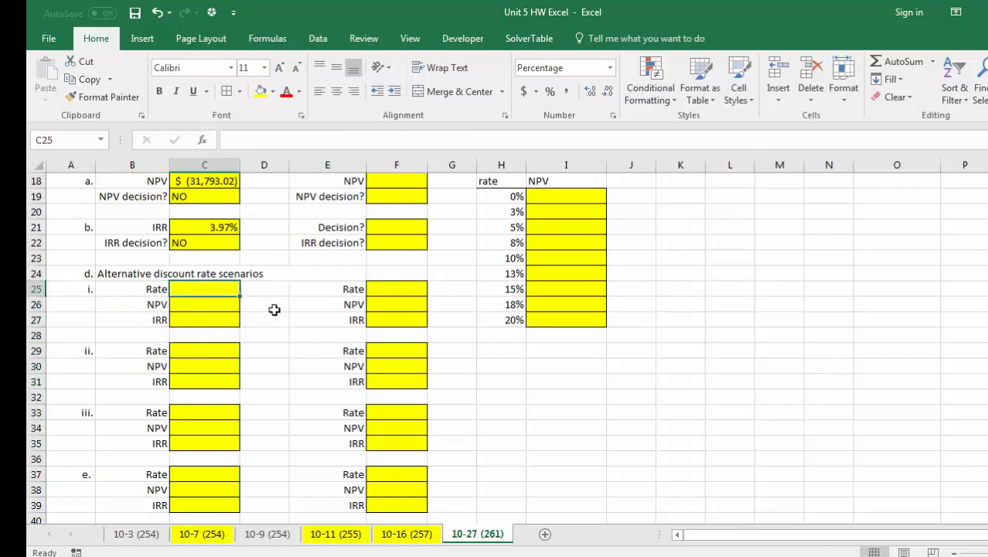
pyautogui.write('.')
pyautogui.press('Return')
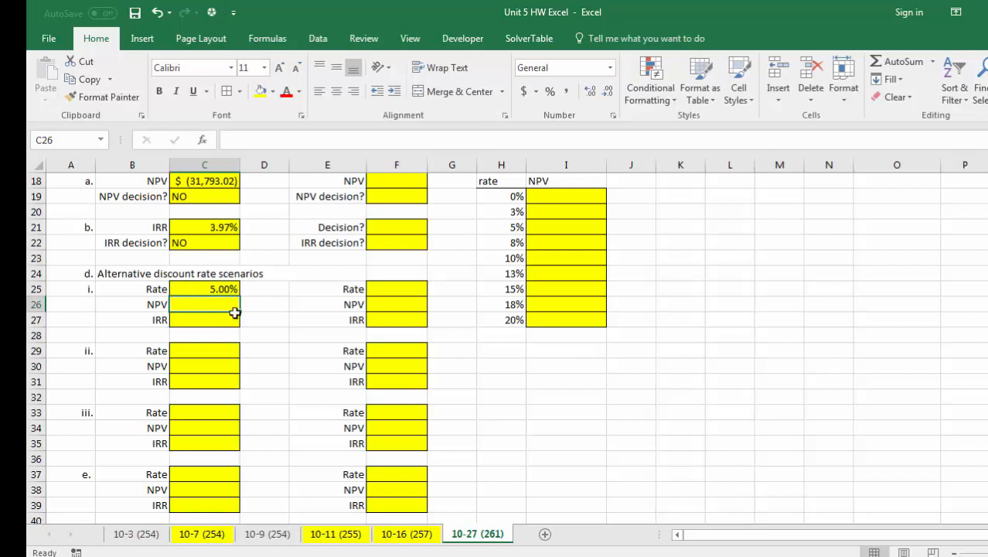
pyautogui.click(202, 290)
pyautogui.write('5.4')
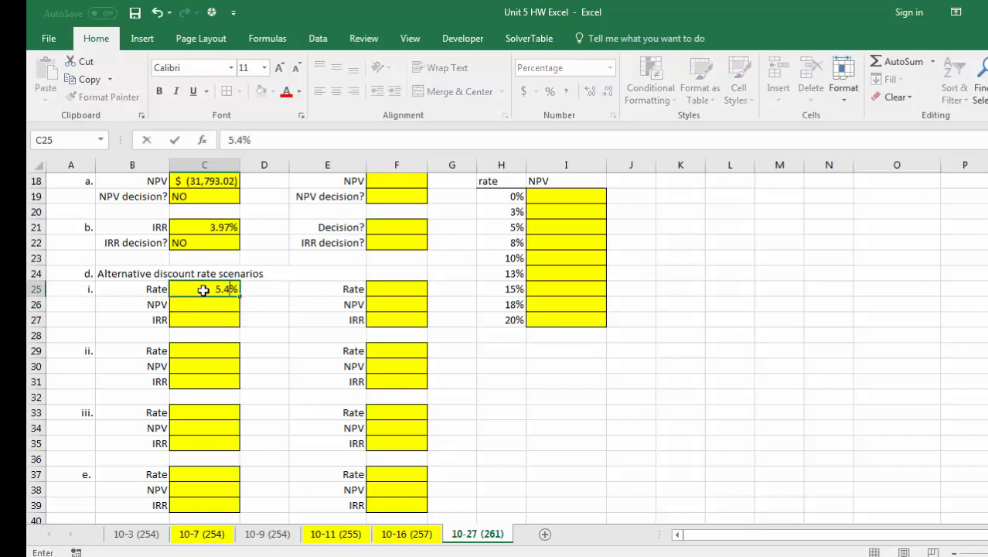
pyautogui.press('Return')
# Set the New Tooling discount rates to 8.81% for scenario ii in C29 and 14.39% for scenario iii in C33
pyautogui.click(223, 350)
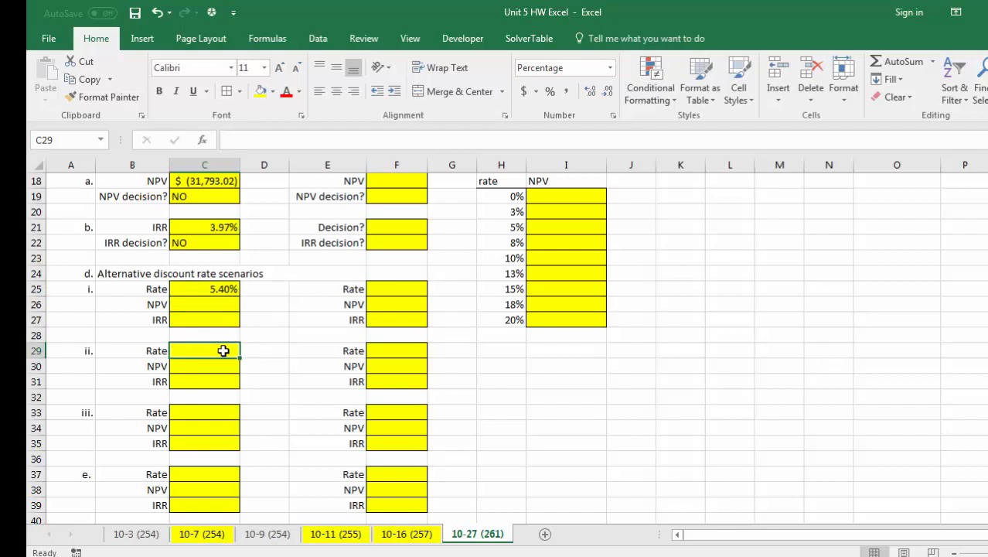
pyautogui.write('8.81')
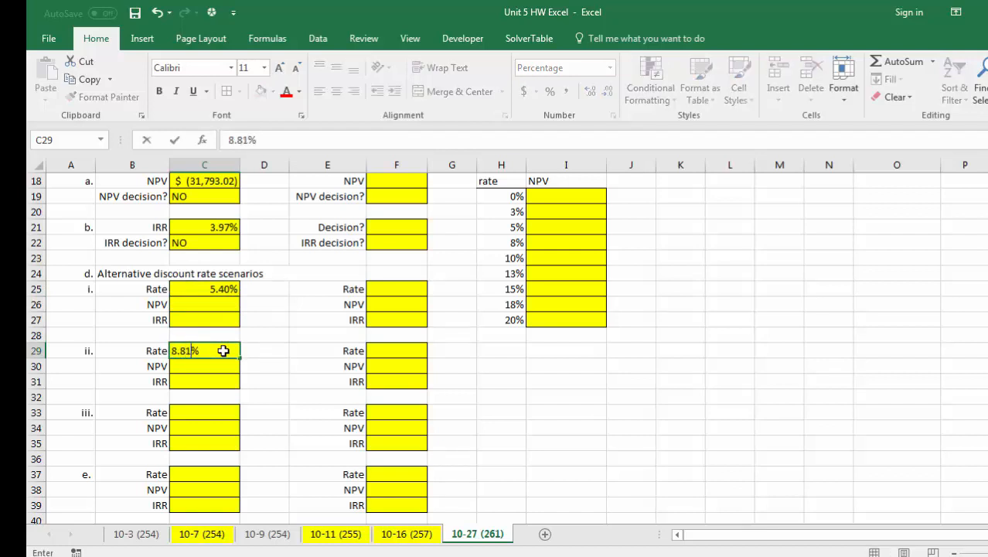
pyautogui.click(231, 414)
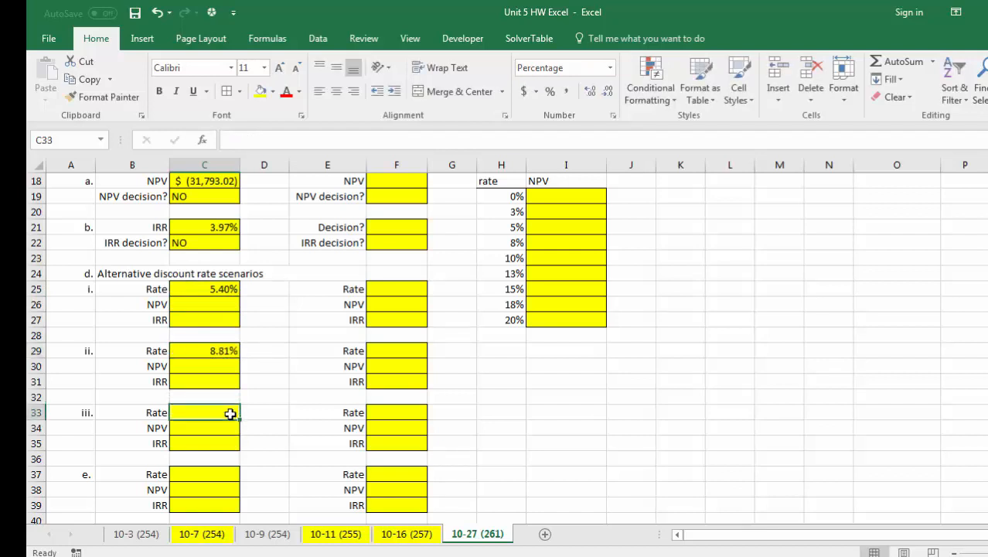
pyautogui.write('14.39')
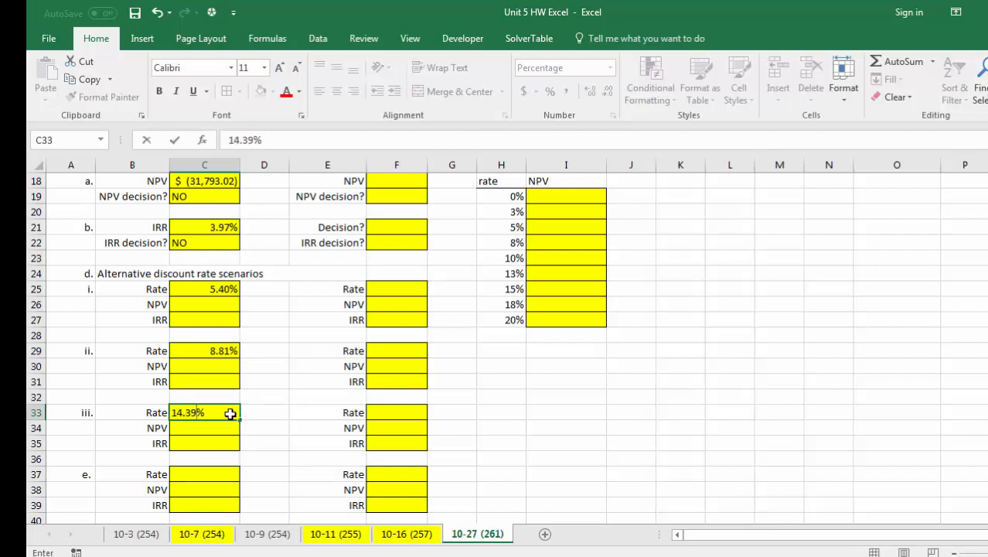
pyautogui.click(282, 413)
# Calculate the New Tooling NPV for scenario i in C26 with the formula =NPV(C25,P1cf)+C$7
pyautogui.click(214, 306)
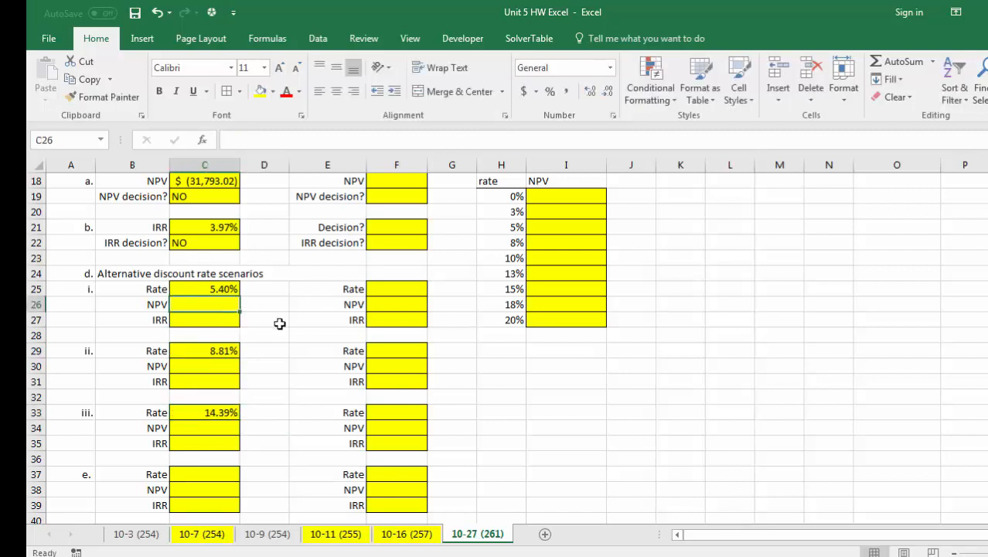
pyautogui.write('=')
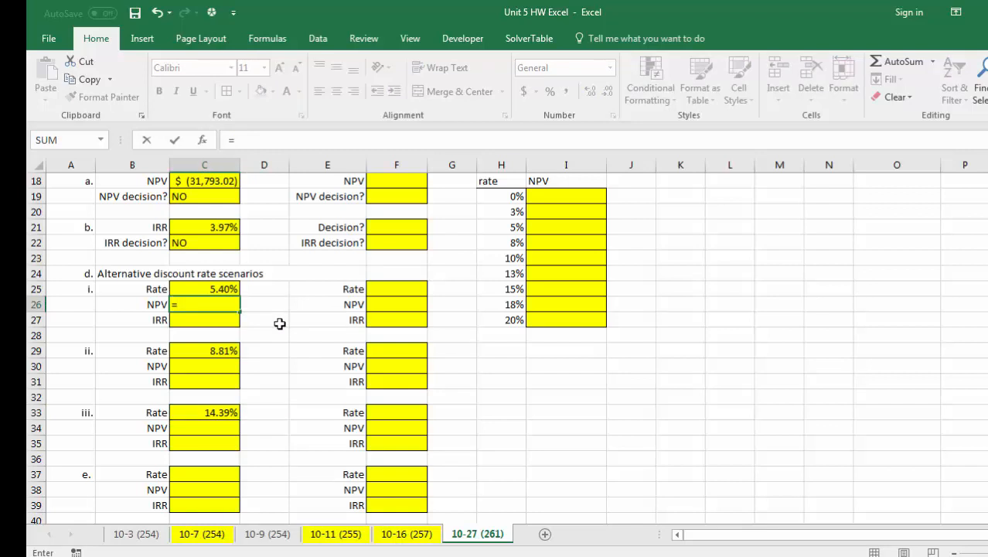
pyautogui.write('npv(')
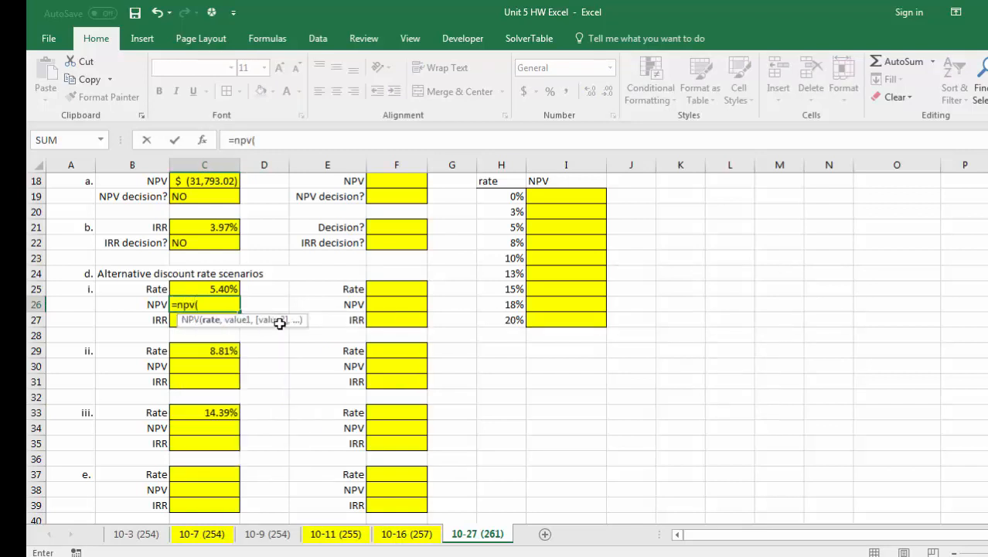
pyautogui.click(223, 290)
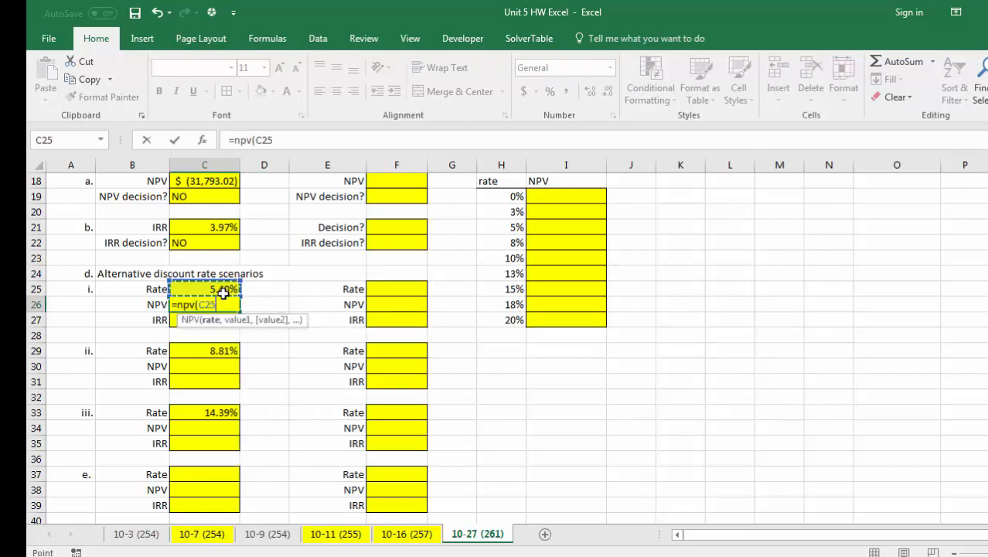
pyautogui.write(',')
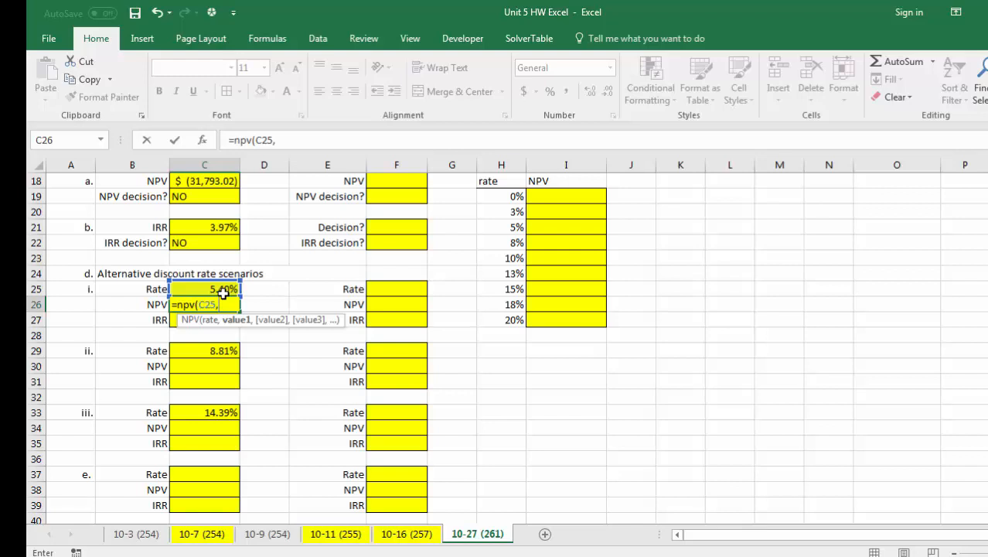
pyautogui.write('p1cf')
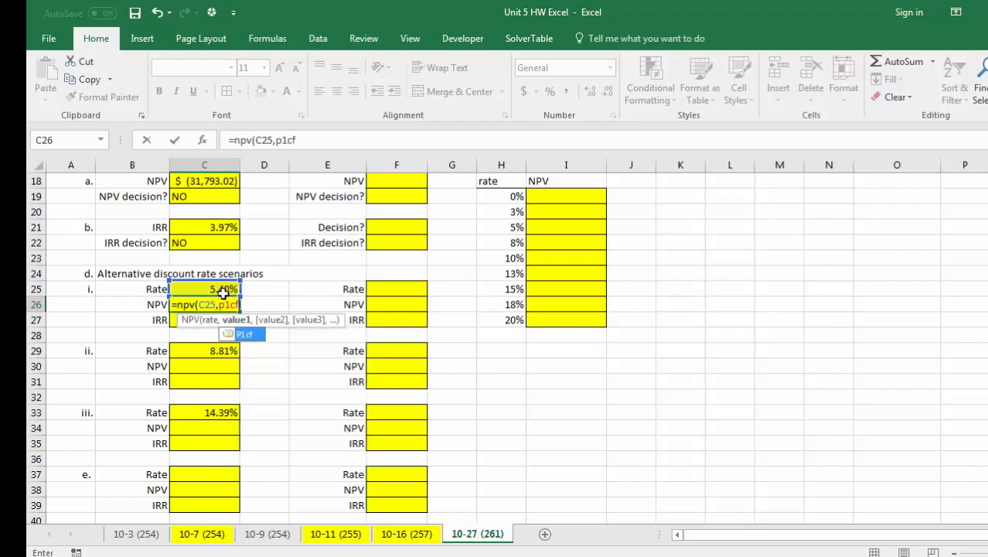
pyautogui.write(')')
pyautogui.scroll(4, 223, 291)
pyautogui.click(204, 196)
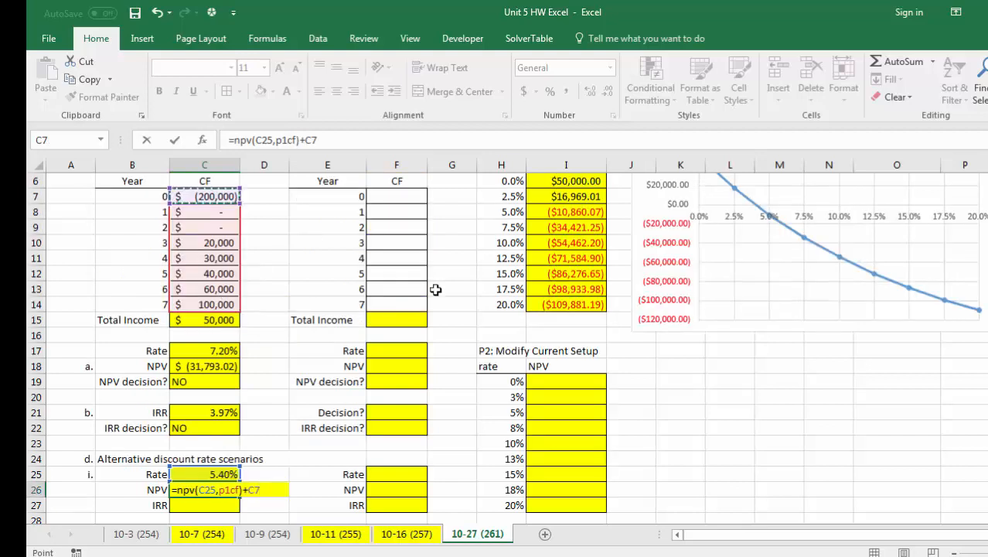
pyautogui.click(344, 140)
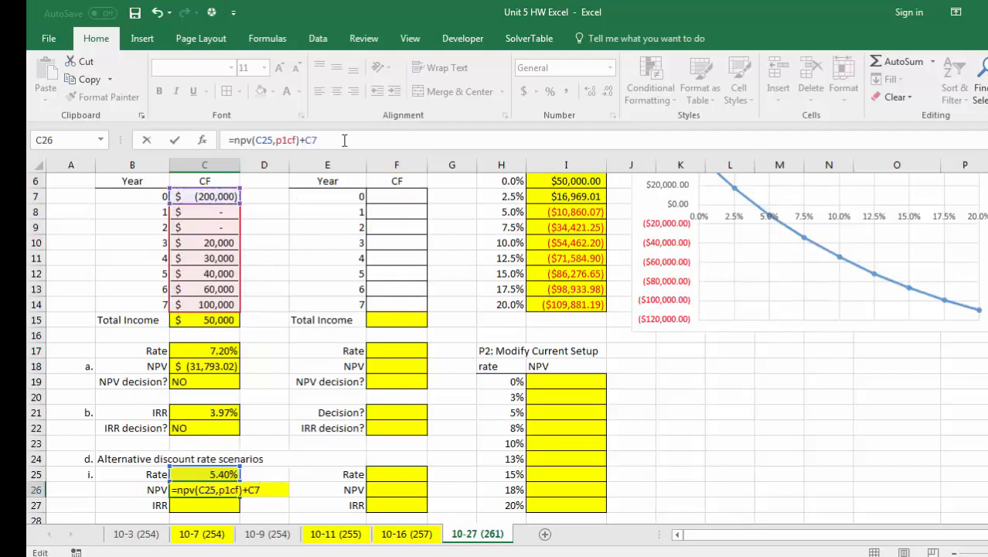
pyautogui.write('$')
pyautogui.press('Return')
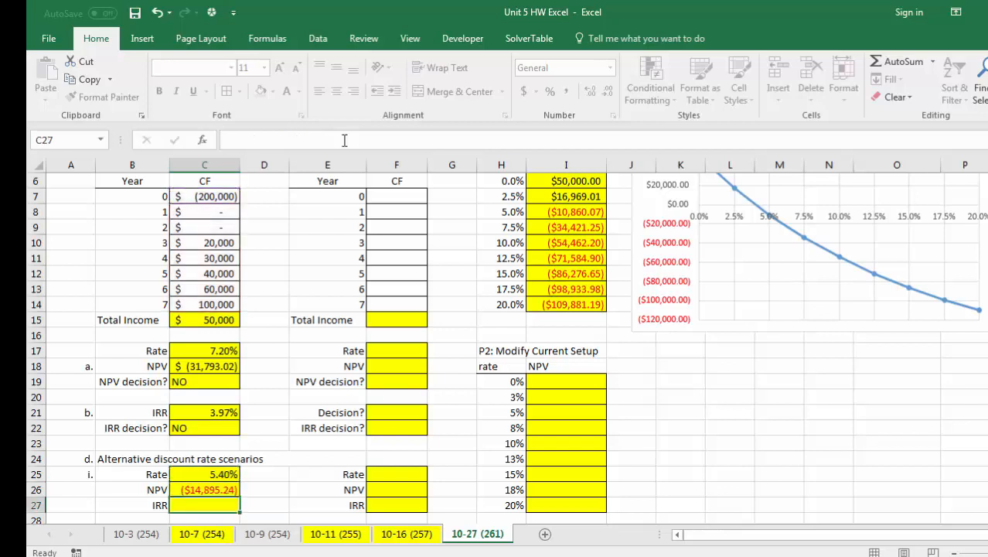
pyautogui.scroll(1, 506, 348)
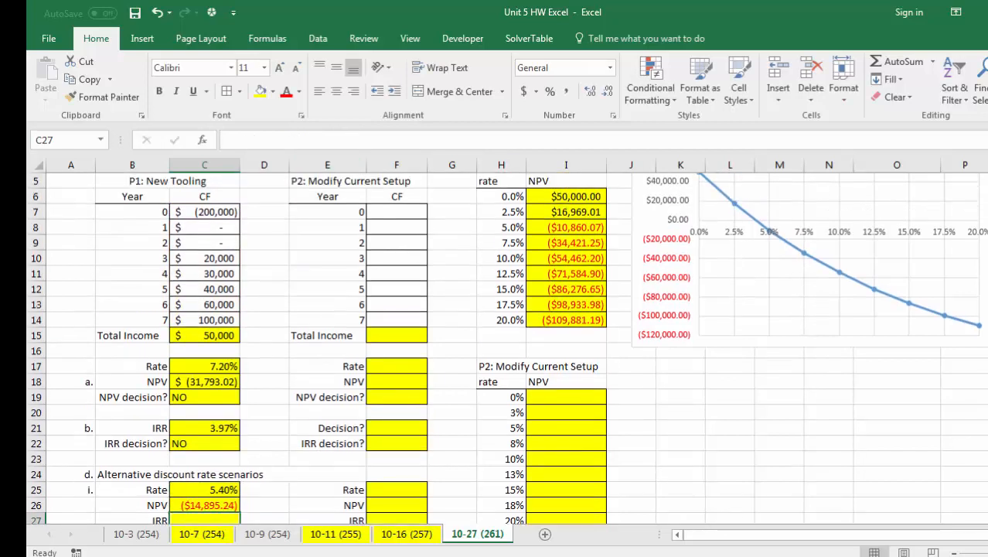
pyautogui.scroll(-4, 506, 348)
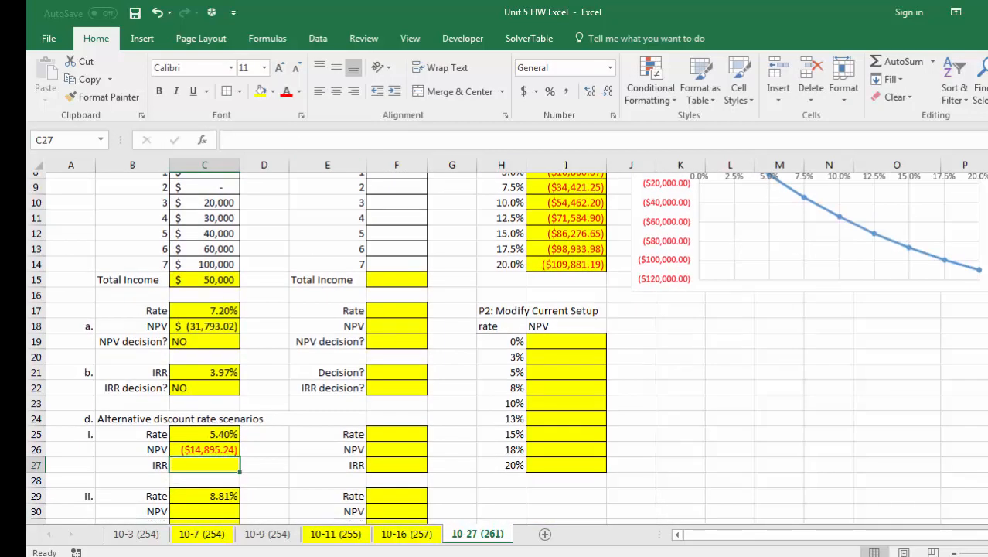
pyautogui.scroll(-1, 419, 408)
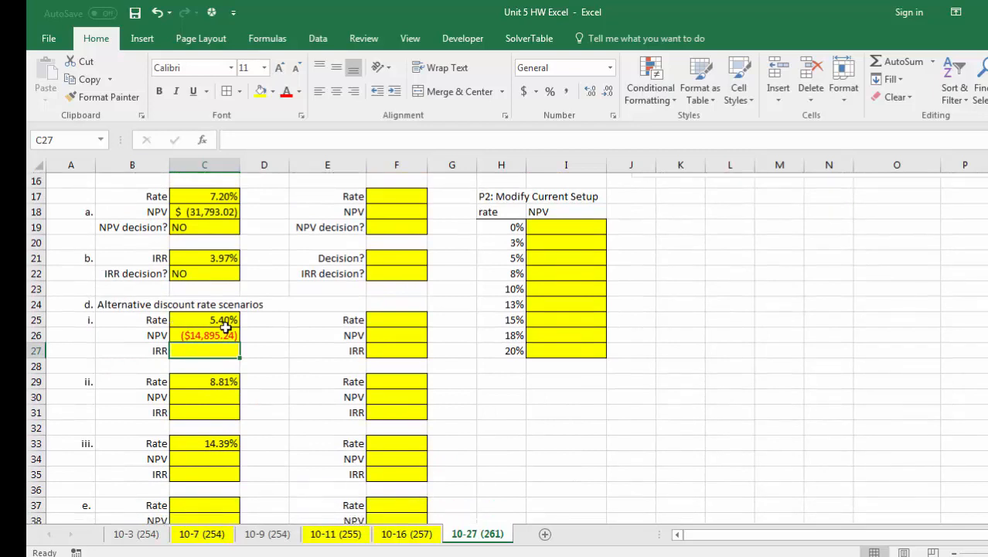
pyautogui.write('=irr(')
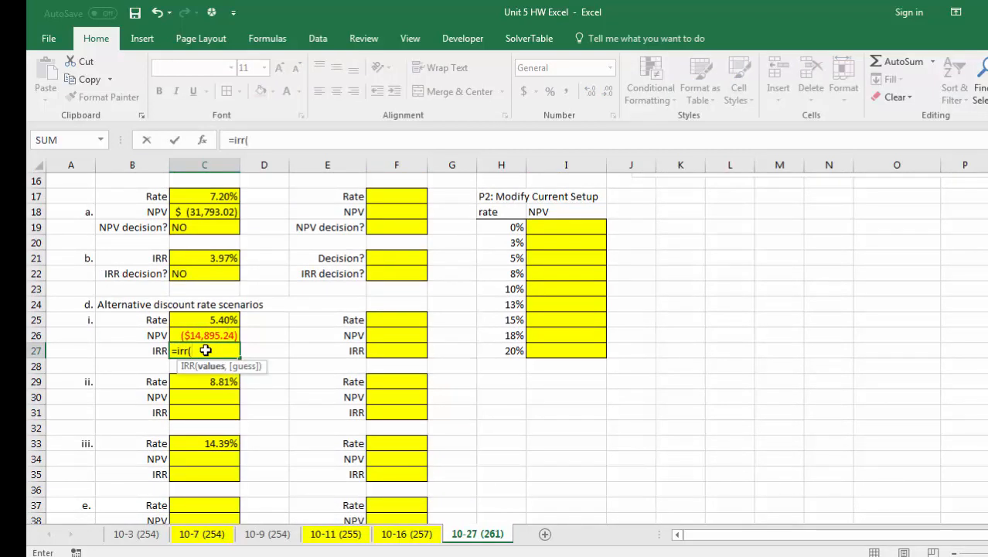
pyautogui.scroll(5, 205, 350)
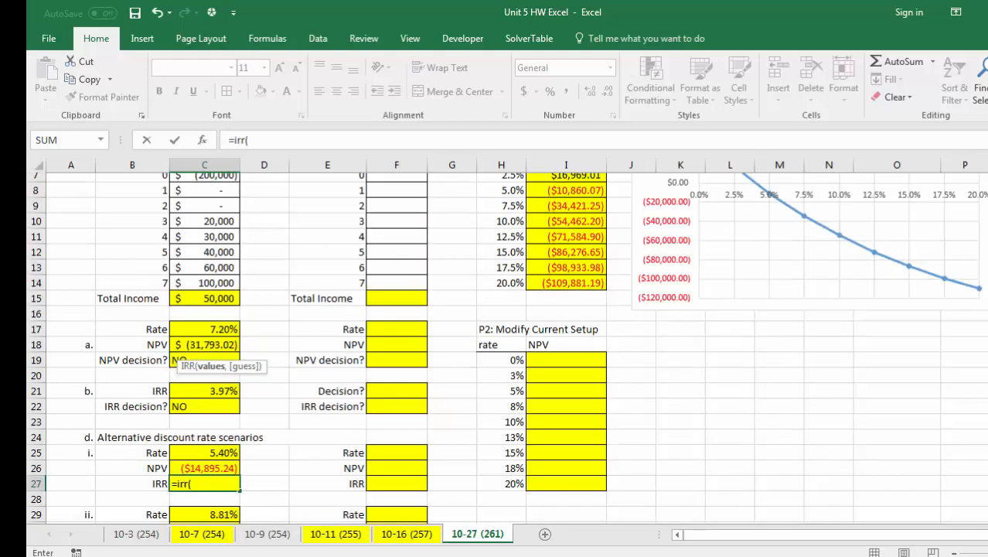
pyautogui.moveTo(197, 242); pyautogui.dragTo(199, 348)
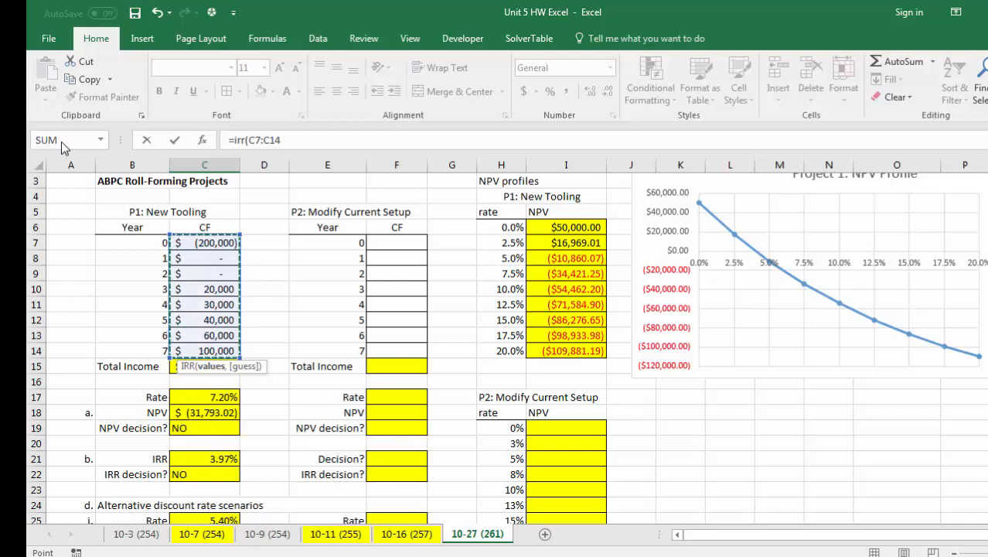
pyautogui.click(61, 143)
pyautogui.press('Escape')
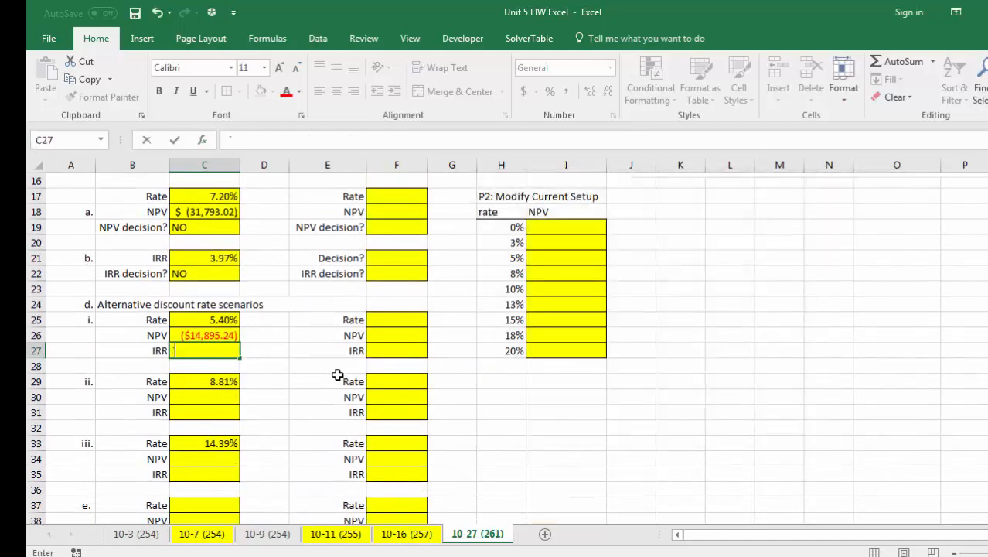
# Name the New Tooling cash flow range C7:C14 p1all
pyautogui.scroll(5, 337, 375)
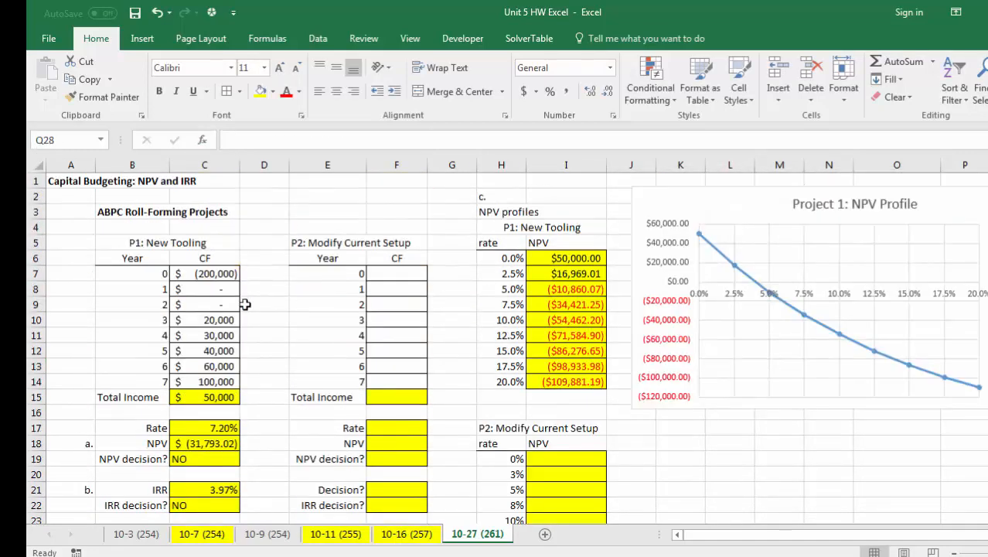
pyautogui.moveTo(219, 275); pyautogui.dragTo(222, 380)
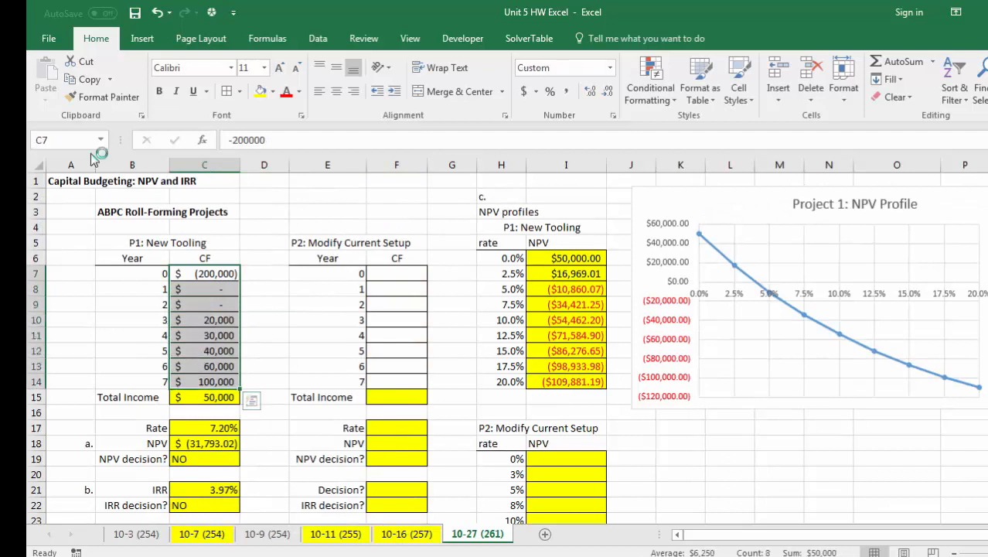
pyautogui.click(59, 136)
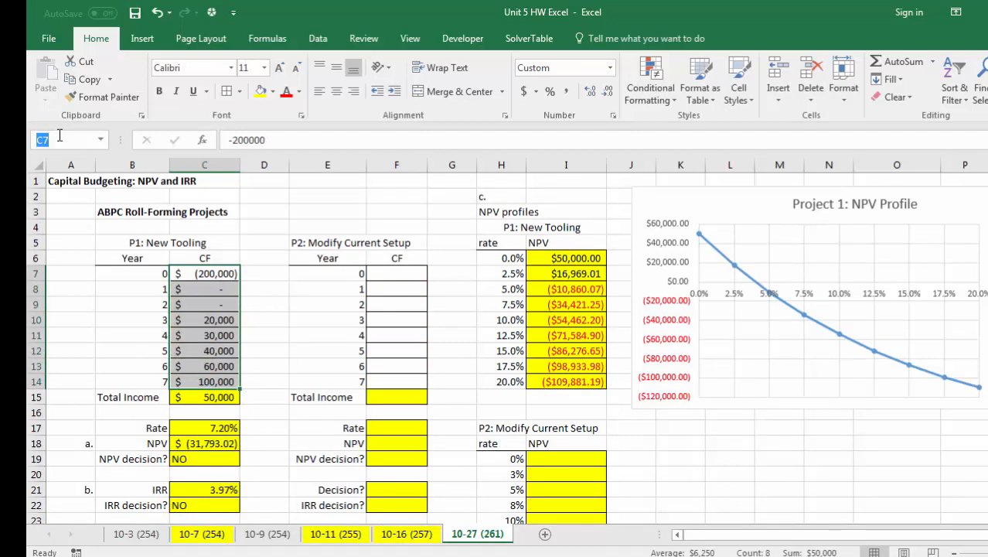
pyautogui.write('p1all')
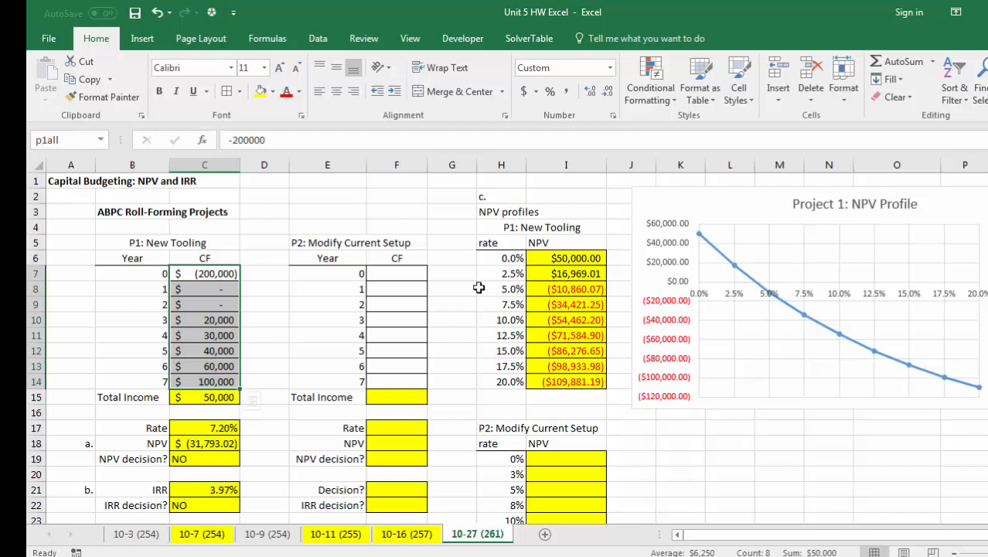
# Calculate the New Tooling IRR for scenario i in C27 with the formula =IRR(p1all)
pyautogui.scroll(-5, 507, 348)
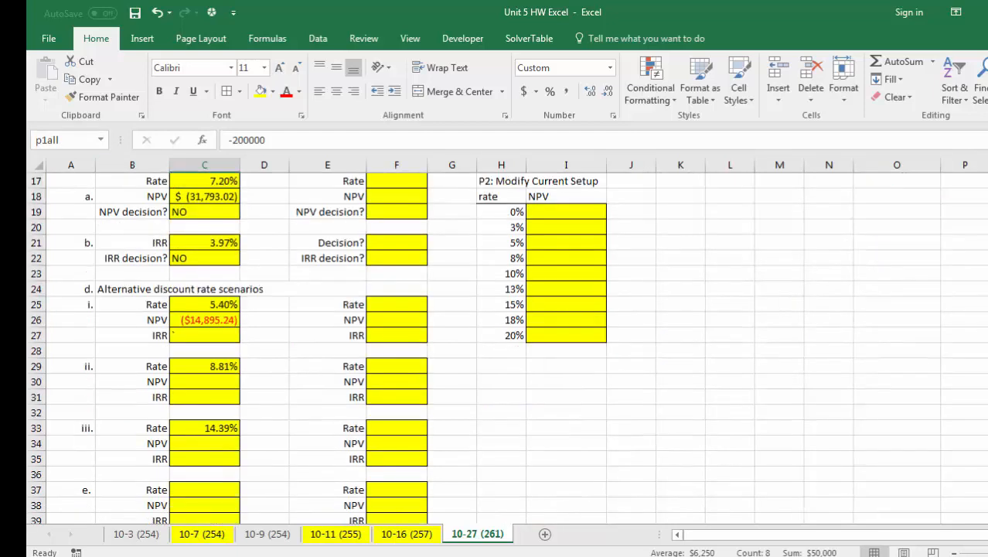
pyautogui.scroll(-1, 716, 457)
pyautogui.click(201, 331)
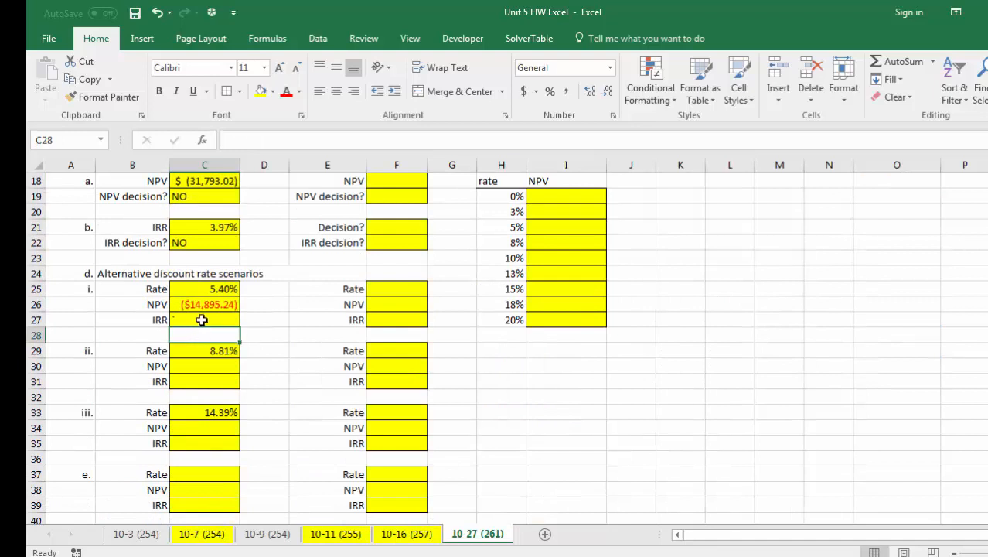
pyautogui.click(201, 319)
pyautogui.write('=irr')
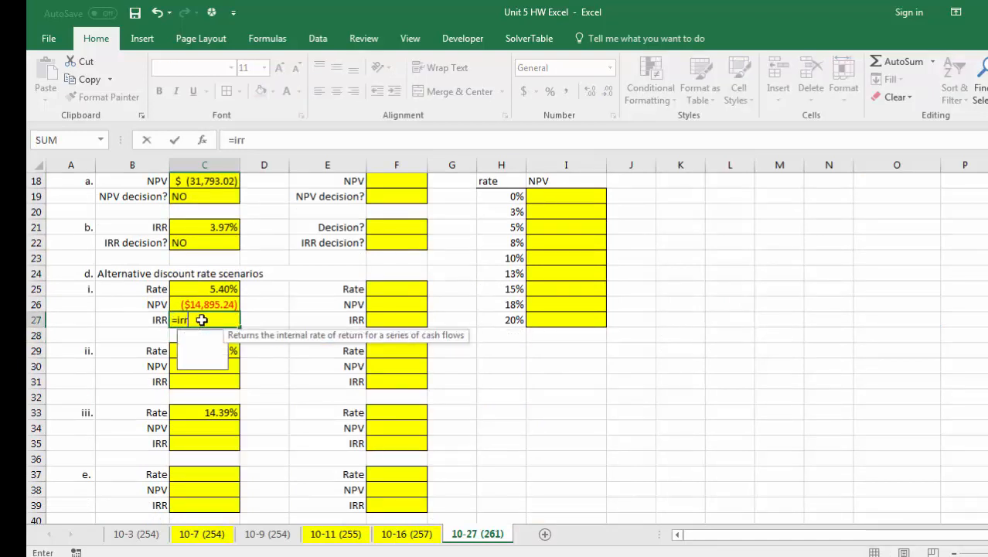
pyautogui.write('(')
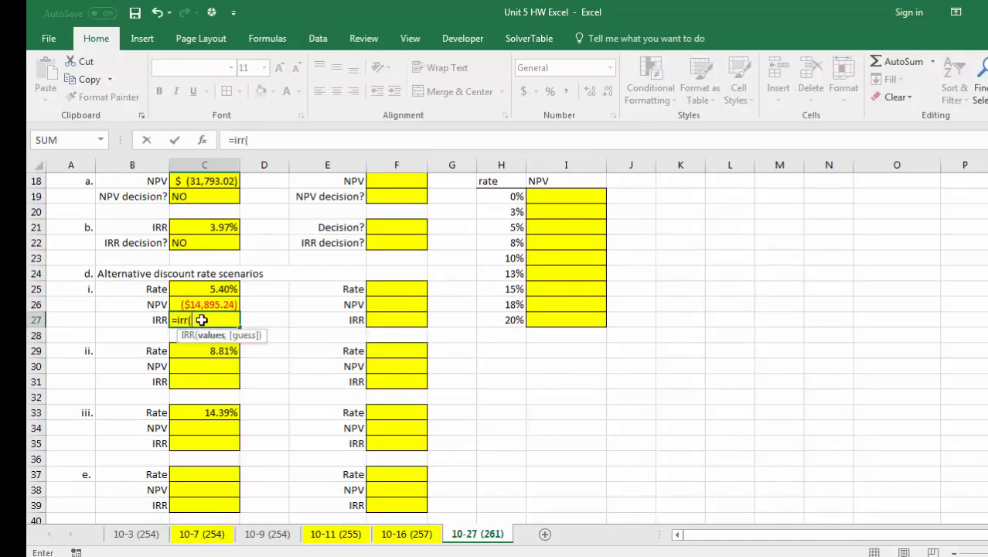
pyautogui.write('pqa')
pyautogui.write('p1all')
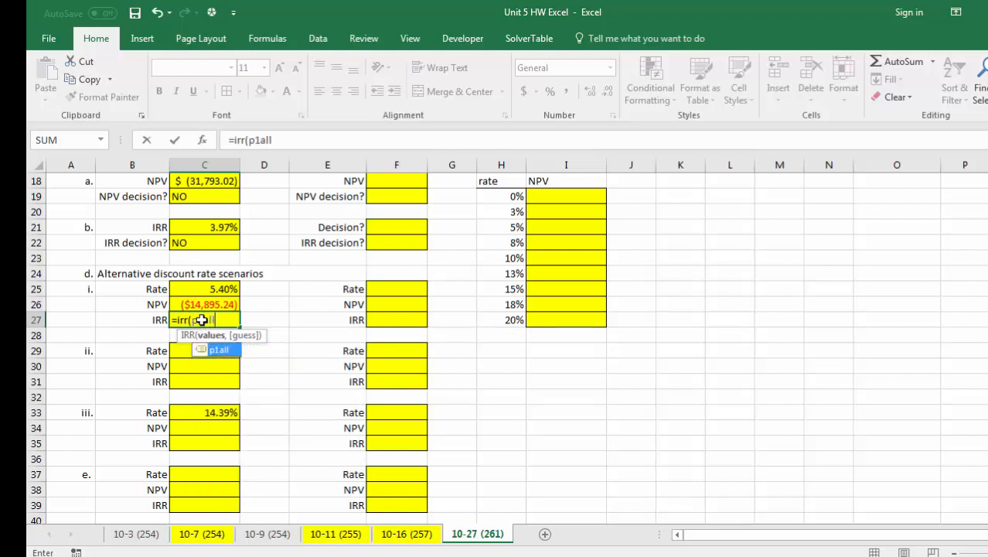
pyautogui.write(',')
pyautogui.press('BackSpace')
pyautogui.write(')')
pyautogui.press('Return')
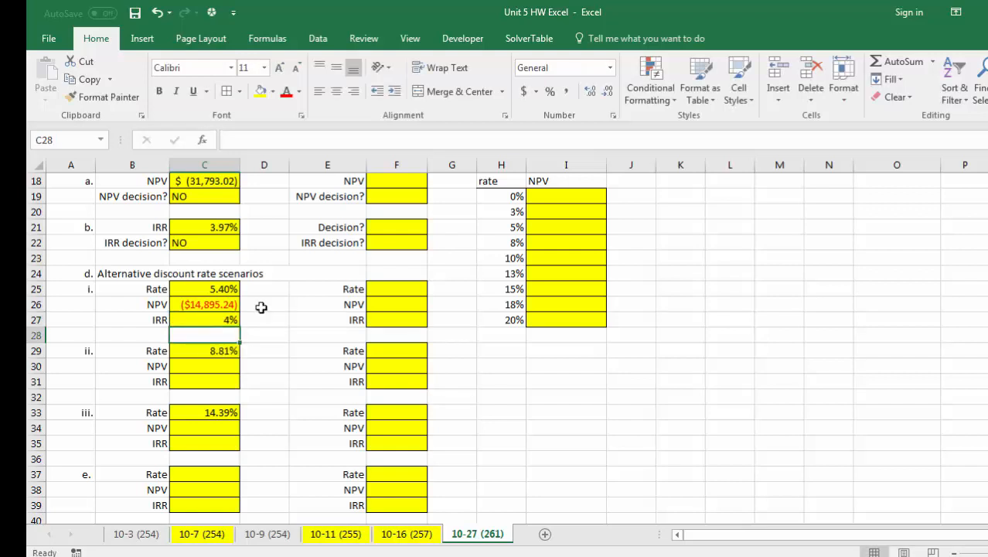
# Format the scenario i IRR in C27 to show two decimal places
pyautogui.click(234, 318)
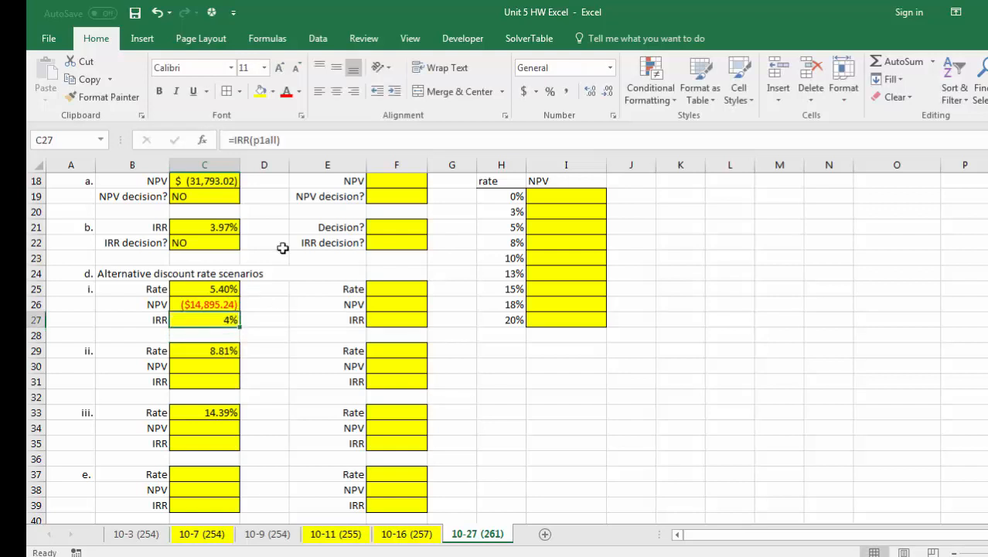
pyautogui.click(596, 93)
pyautogui.click(596, 93)
pyautogui.click(293, 306)
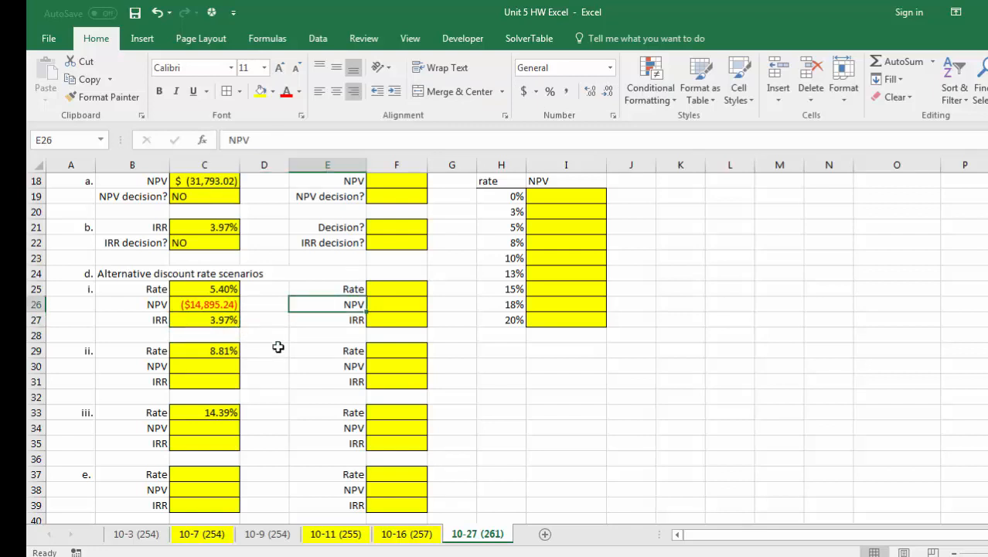
pyautogui.moveTo(205, 291); pyautogui.dragTo(205, 315)
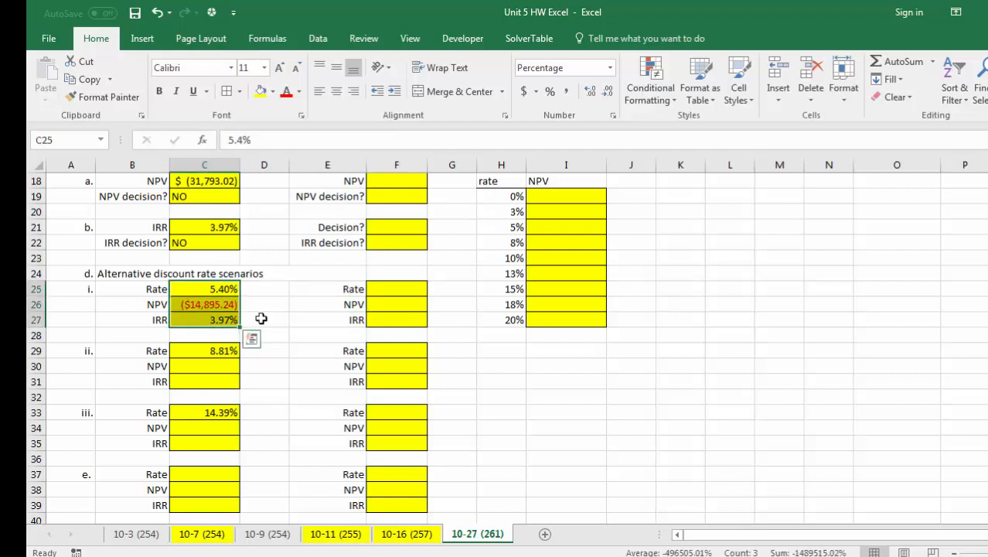
pyautogui.hotkey('ctrl', 'c')
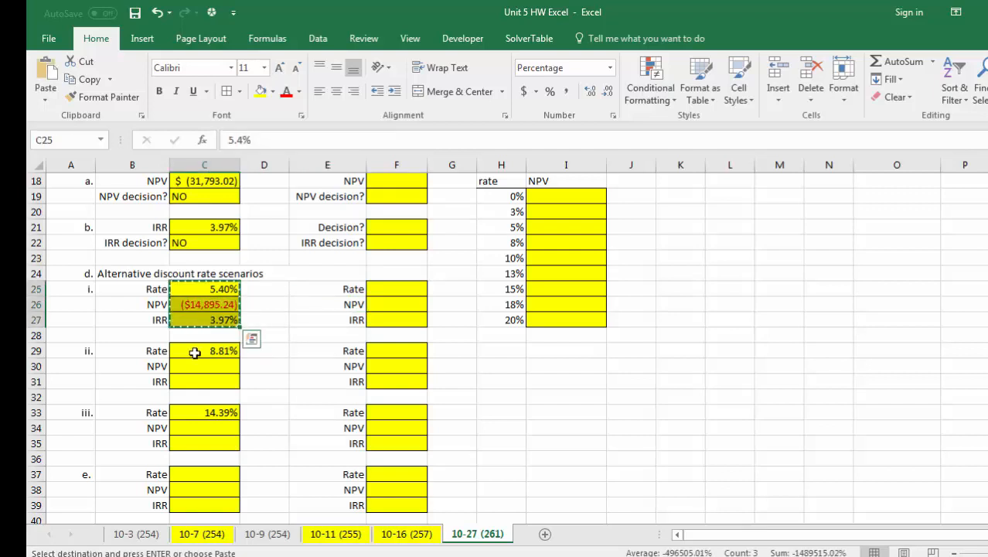
pyautogui.click(268, 305)
pyautogui.press('Escape')
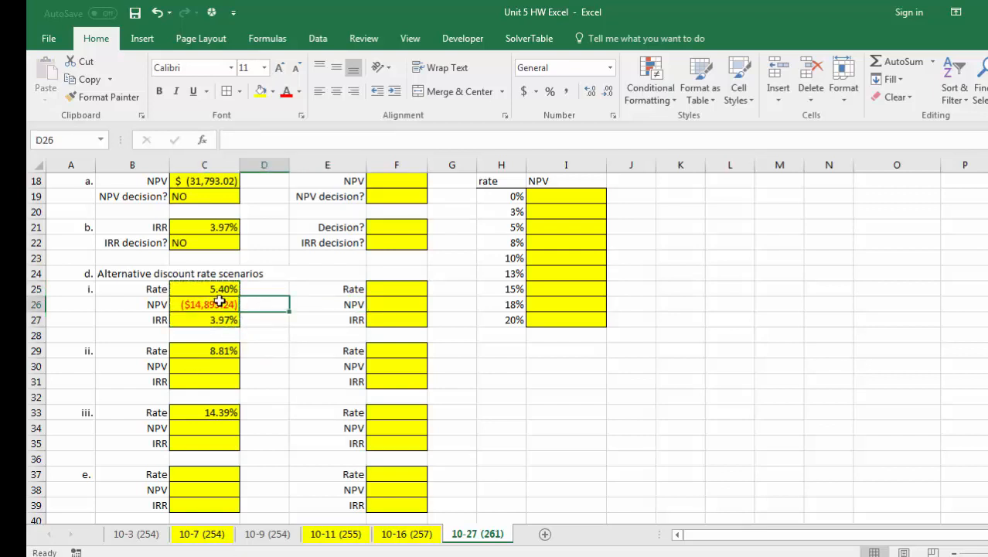
# Copy the NPV and IRR formulas from C26:C27 into scenario ii at C30:C31 and check the pasted formulas
pyautogui.moveTo(220, 303); pyautogui.dragTo(225, 315)
pyautogui.hotkey('ctrl', 'c')
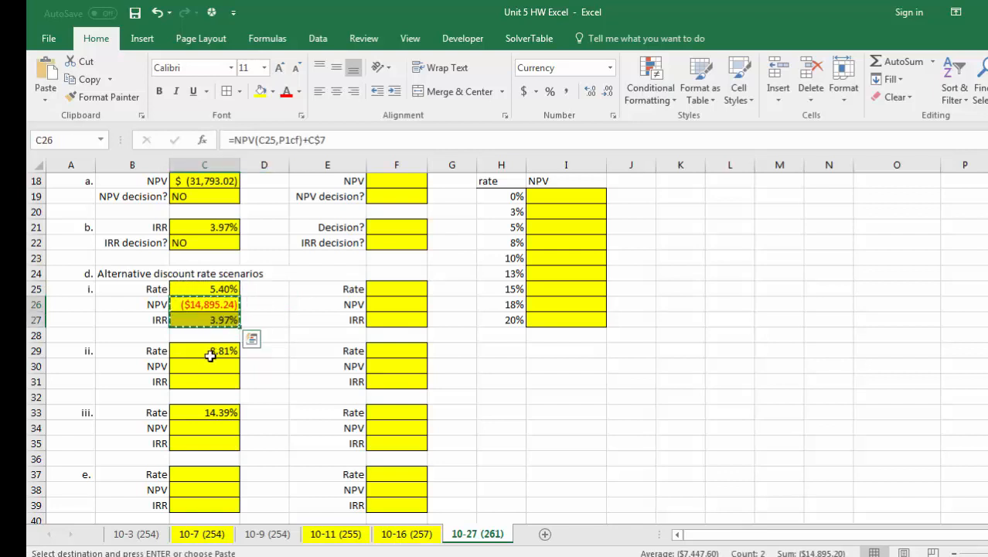
pyautogui.click(205, 366)
pyautogui.hotkey('ctrl', 'v')
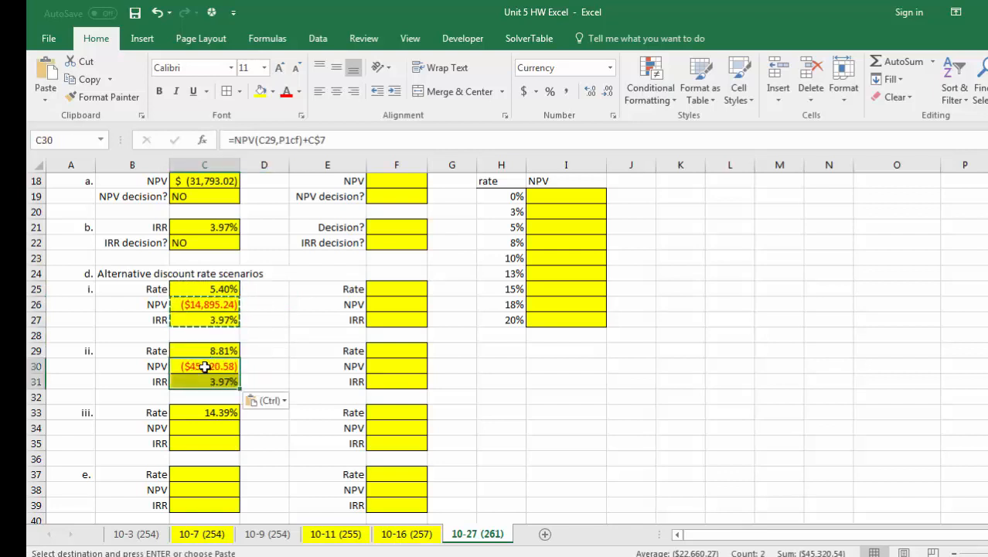
pyautogui.click(275, 363)
pyautogui.press('Left')
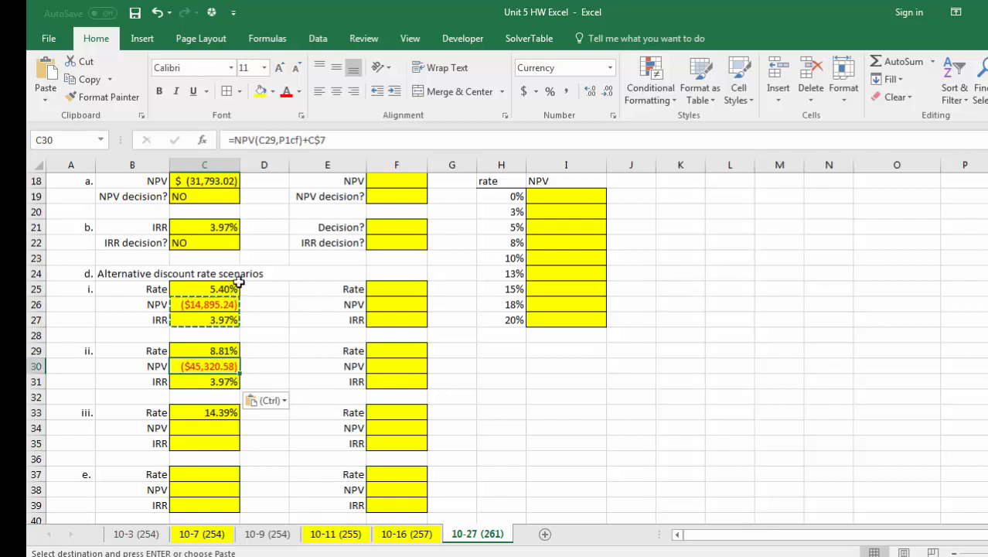
pyautogui.click(230, 351)
pyautogui.click(222, 385)
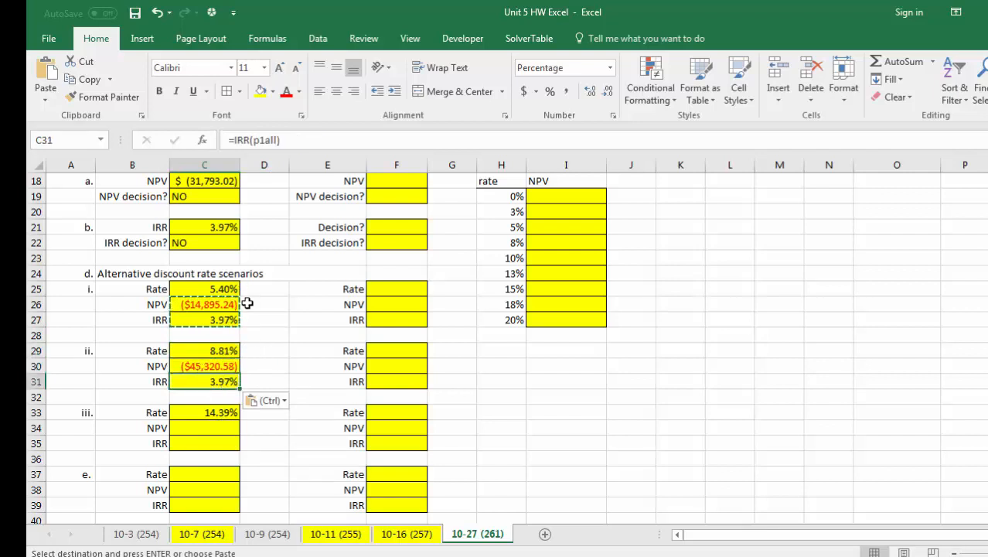
# Paste the copied NPV and IRR formulas into scenario iii at C34:C35 and check both pasted formulas
pyautogui.click(195, 428)
pyautogui.hotkey('ctrl', 'v')
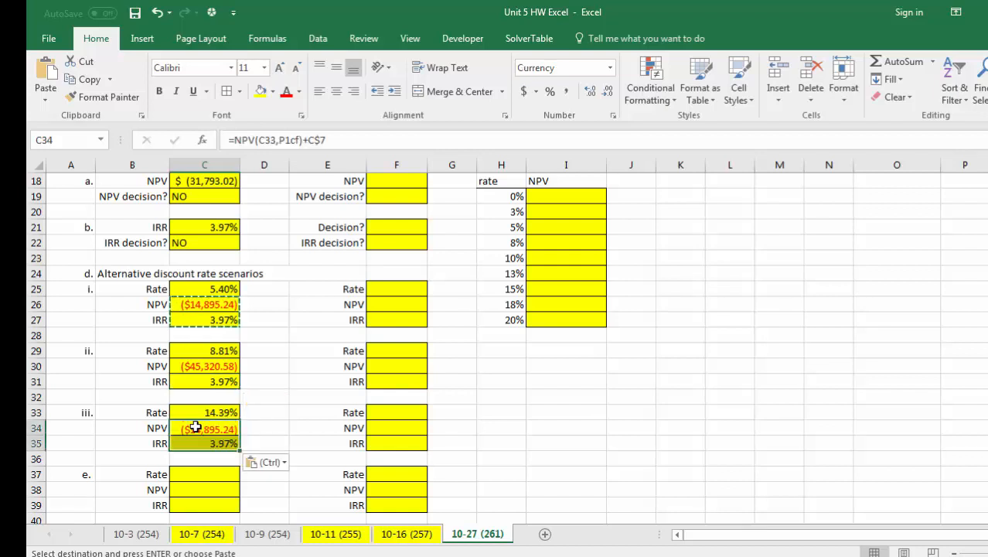
pyautogui.click(258, 428)
pyautogui.click(191, 430)
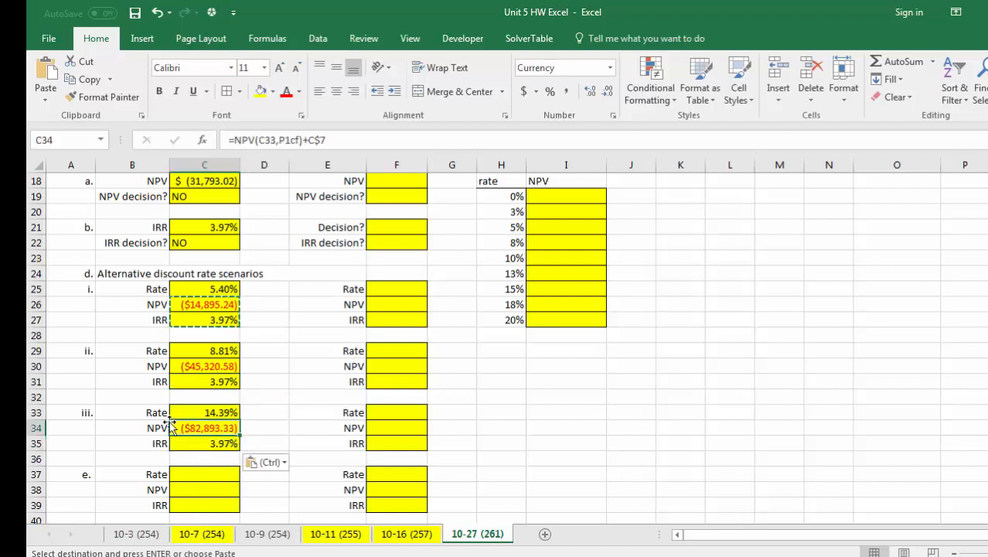
pyautogui.click(206, 442)
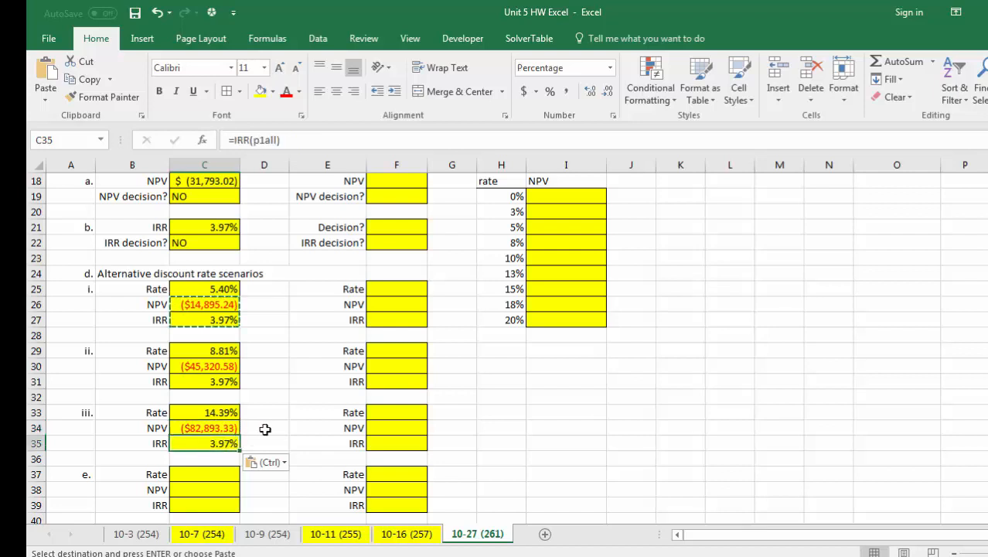
pyautogui.click(286, 436)
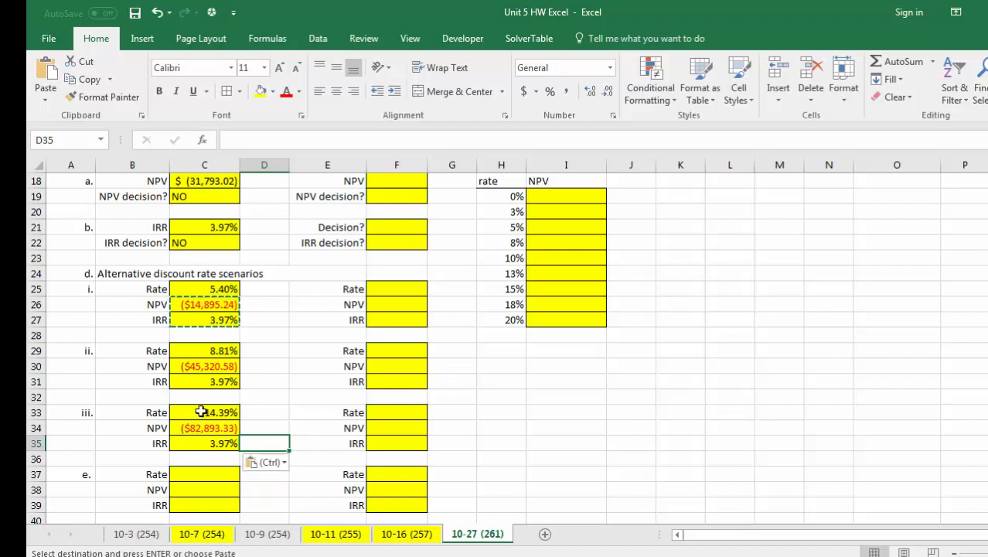
# Copy the scenario iii rate, NPV and IRR cells C33:C35 to part e at C37:C39 and set the rate in C37 to 5%
pyautogui.moveTo(199, 412); pyautogui.dragTo(200, 435)
pyautogui.hotkey('ctrl', 'c')
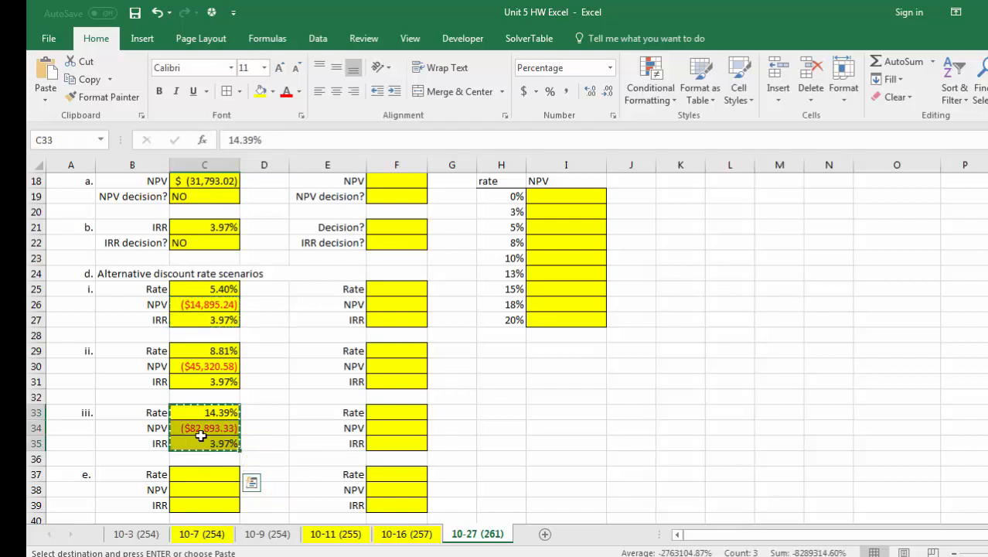
pyautogui.click(201, 476)
pyautogui.hotkey('ctrl', 'v')
pyautogui.doubleClick(213, 473)
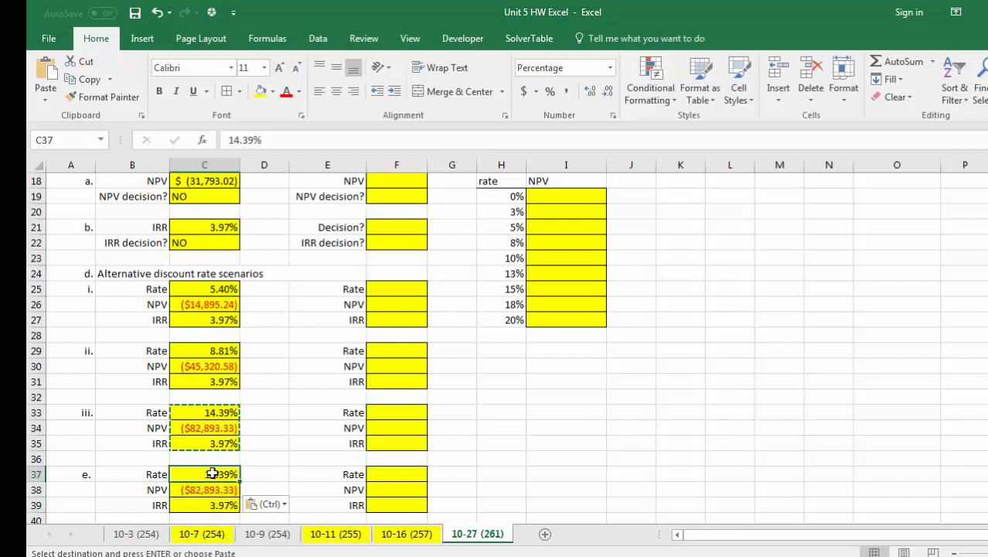
pyautogui.write('5')
pyautogui.press('Return')
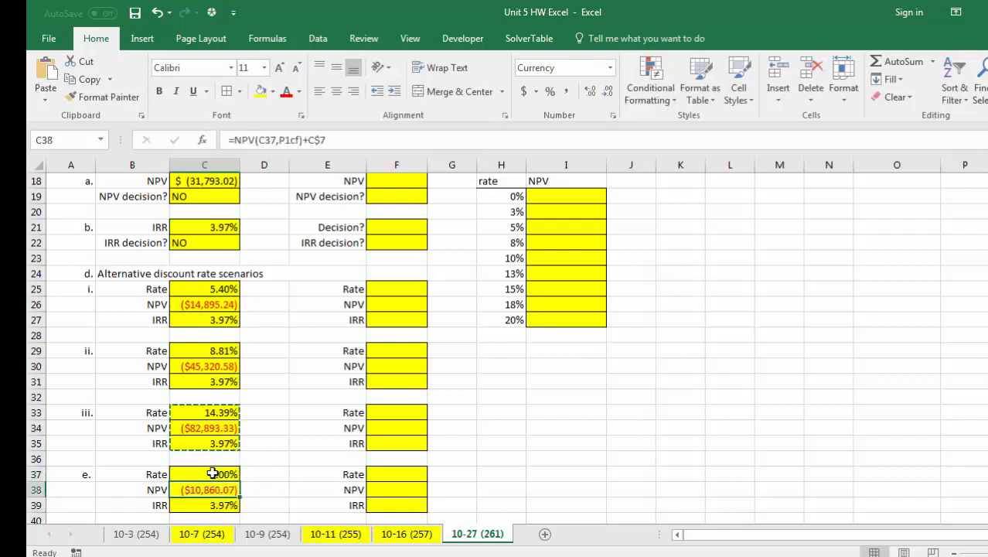
pyautogui.click(293, 475)
# Review the part e NPV and IRR cells, the ranking comment box, the unfilled Modify Current Setup cells and the NPV profile section
pyautogui.scroll(-1, 344, 474)
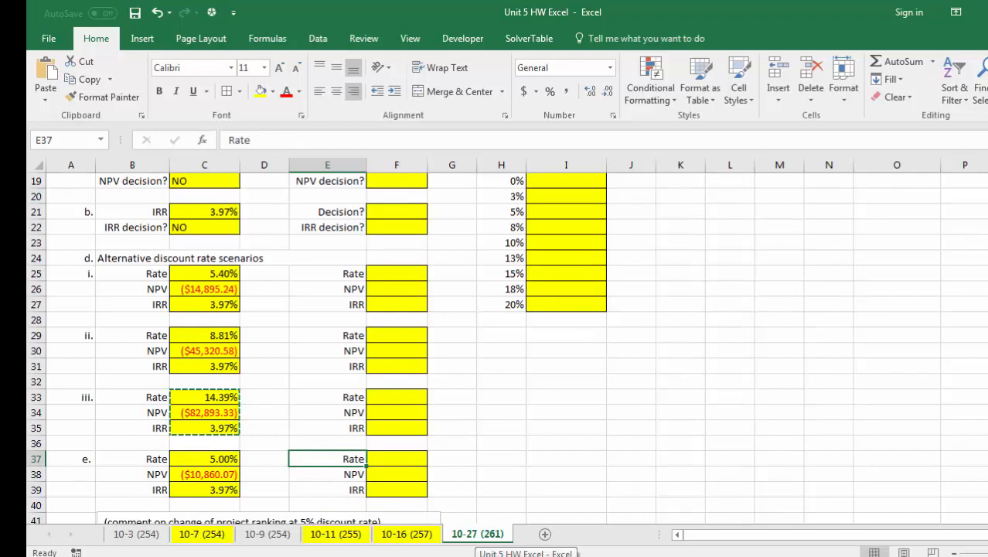
pyautogui.scroll(-1, 944, 453)
pyautogui.scroll(-1, 304, 456)
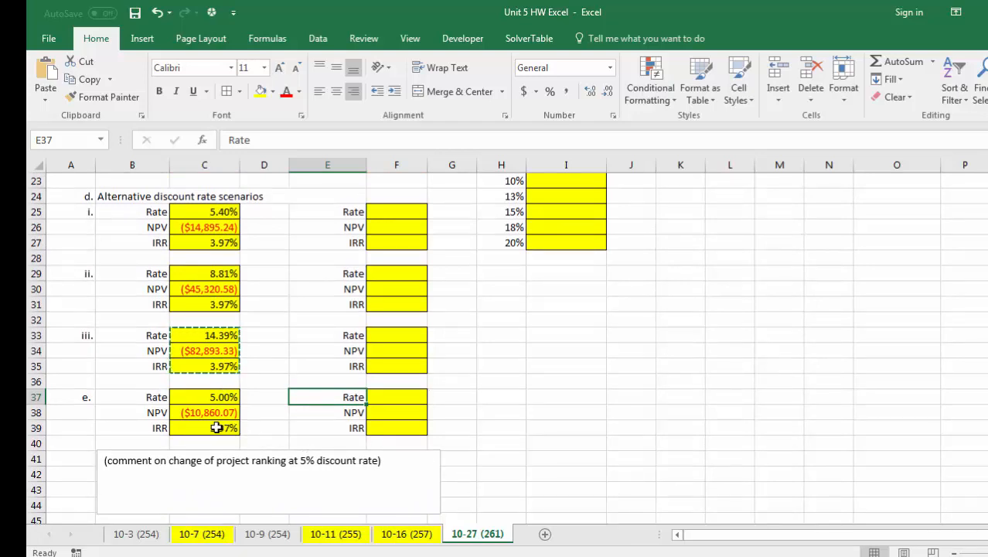
pyautogui.moveTo(200, 415); pyautogui.dragTo(200, 426)
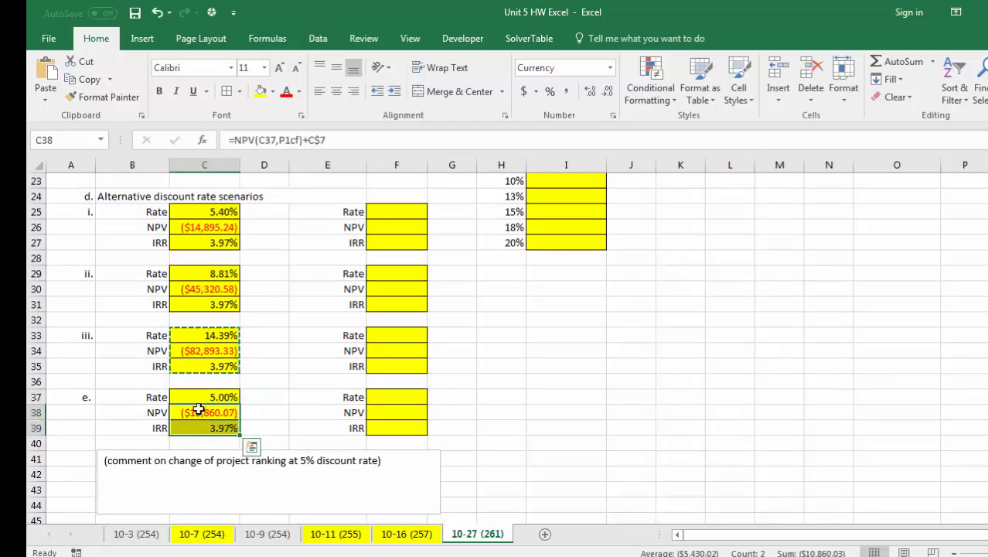
pyautogui.click(408, 414)
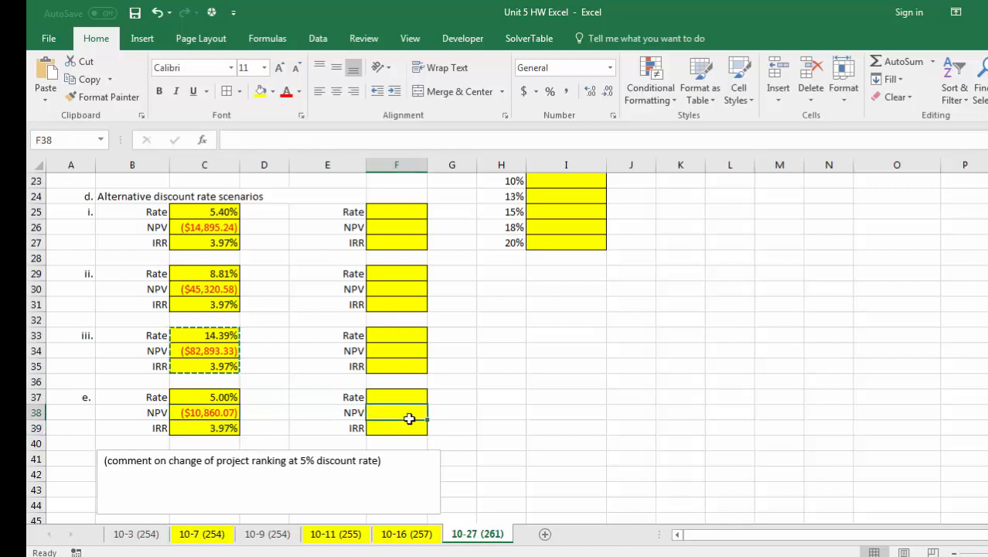
pyautogui.scroll(7, 375, 399)
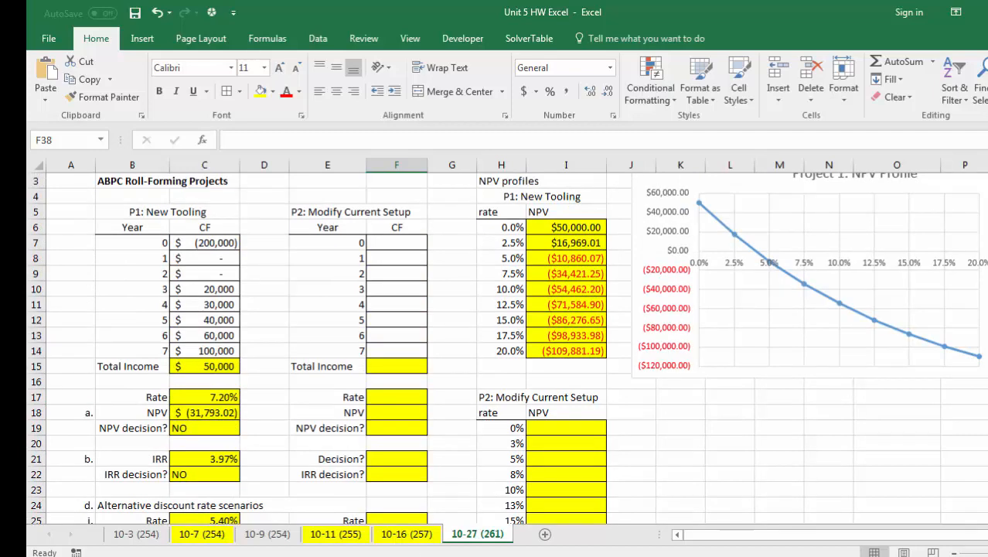
pyautogui.scroll(1, 506, 348)
pyautogui.scroll(-1, 506, 348)
pyautogui.scroll(-5, 507, 348)
pyautogui.scroll(6, 506, 348)
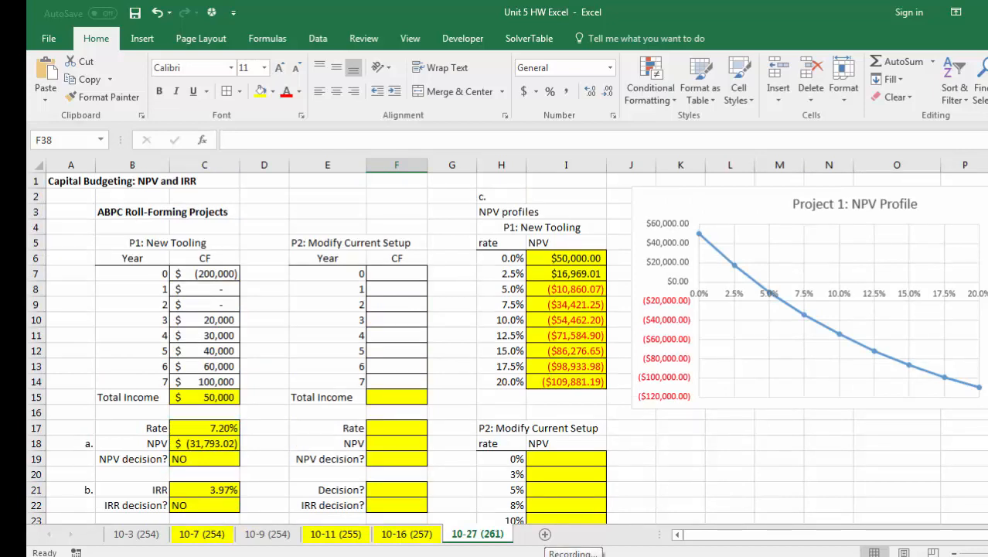
pyautogui.click(603, 553)
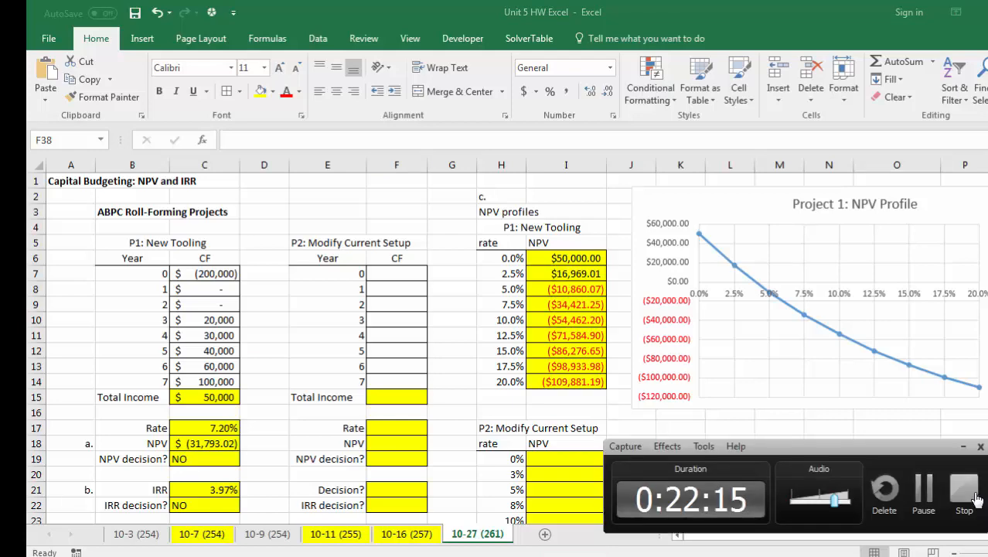